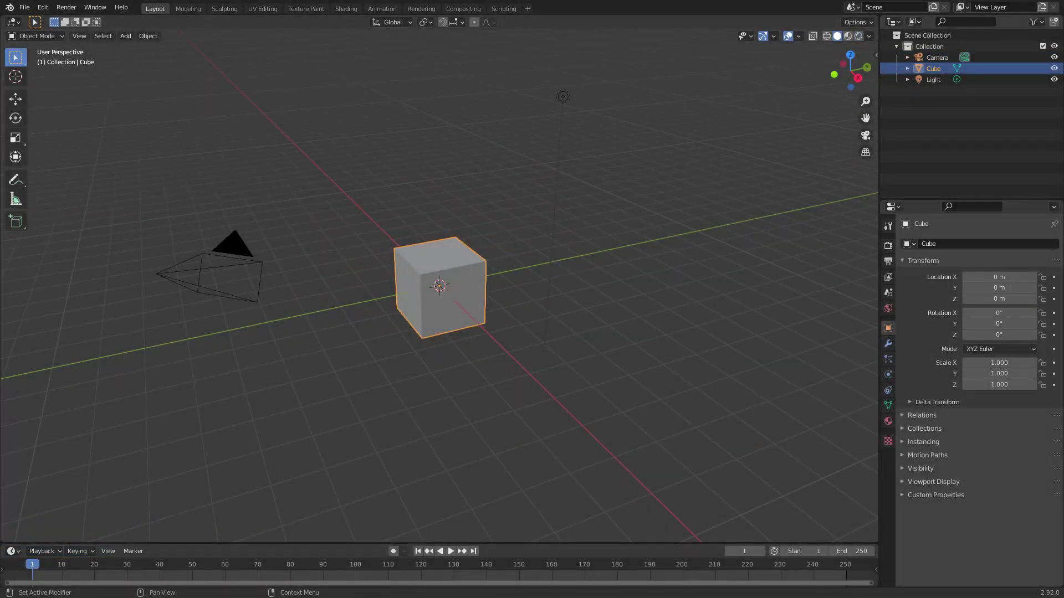
Delete the default cube and the light.
middle_drag(385, 373, 482, 363)
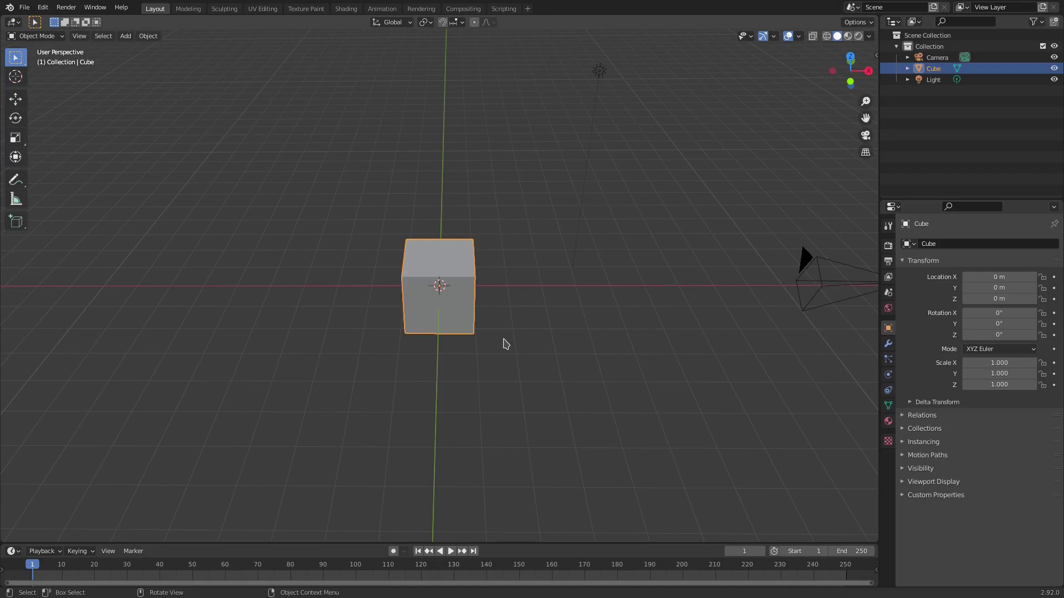
middle_drag(520, 349, 467, 310)
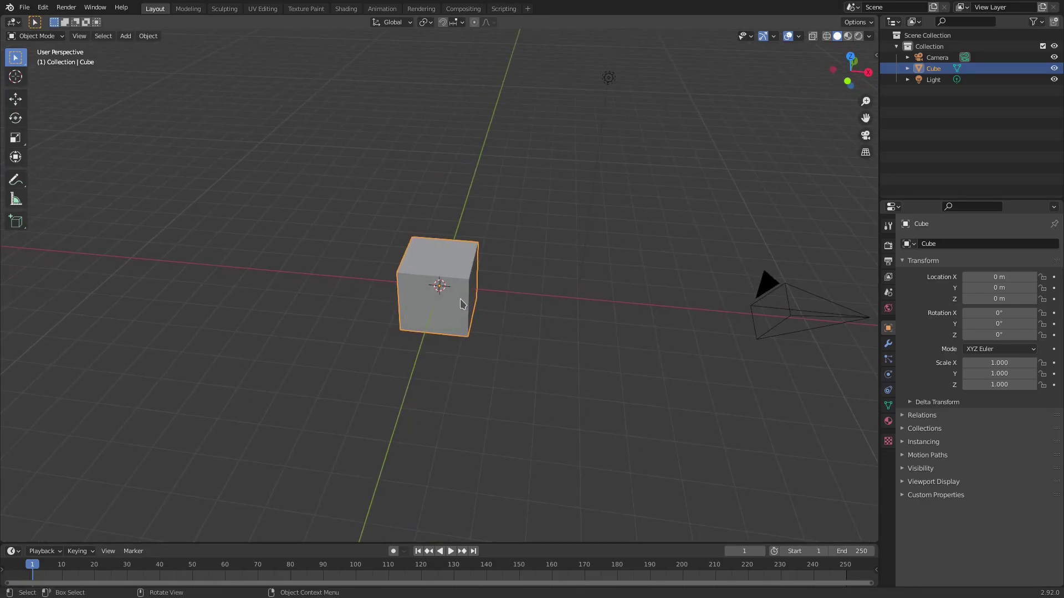
key(Delete)
click(612, 78)
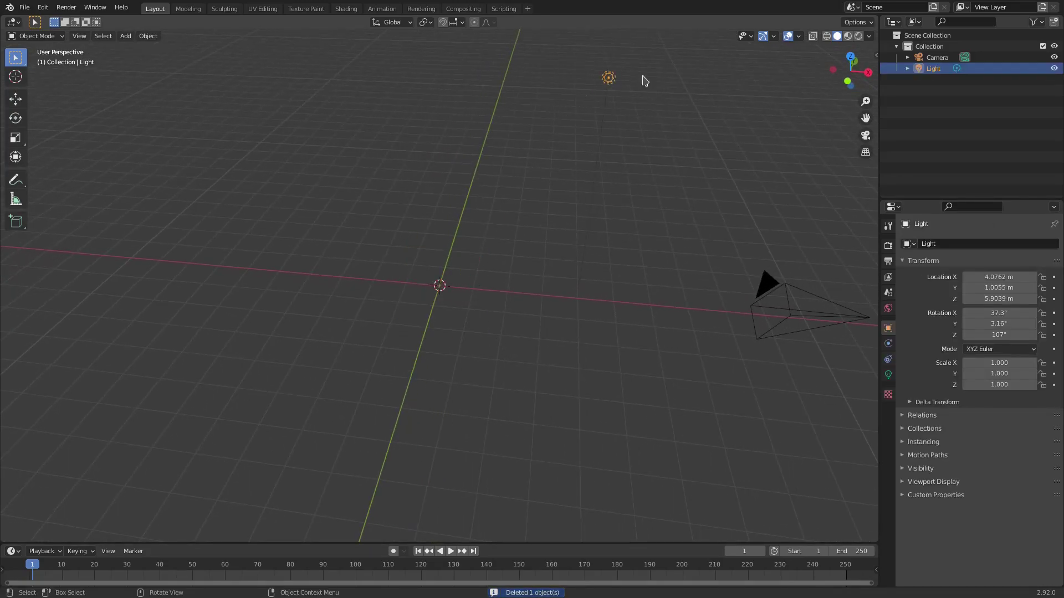
key(Delete)
Reset the camera's location and rotation, then rotate it 90° on X.
click(753, 309)
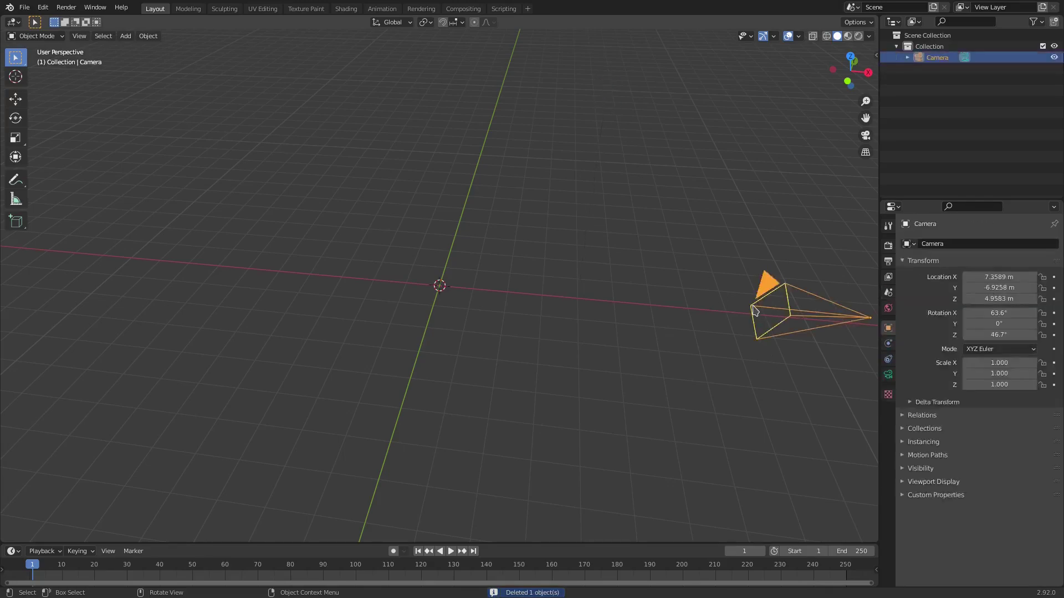
key(alt+g)
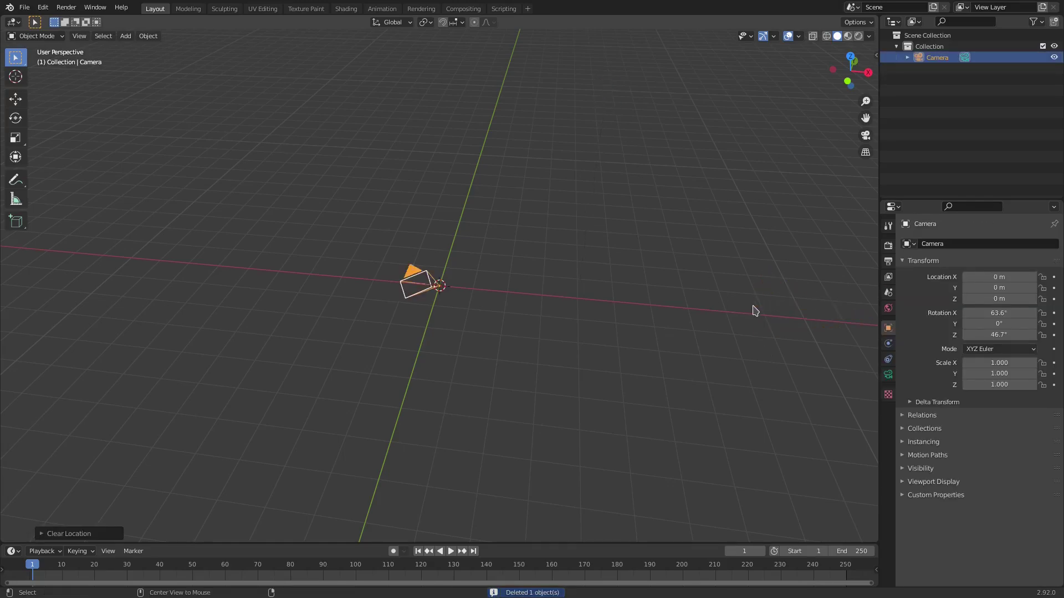
key(alt+r)
middle_drag(742, 313, 670, 292)
text(rx)
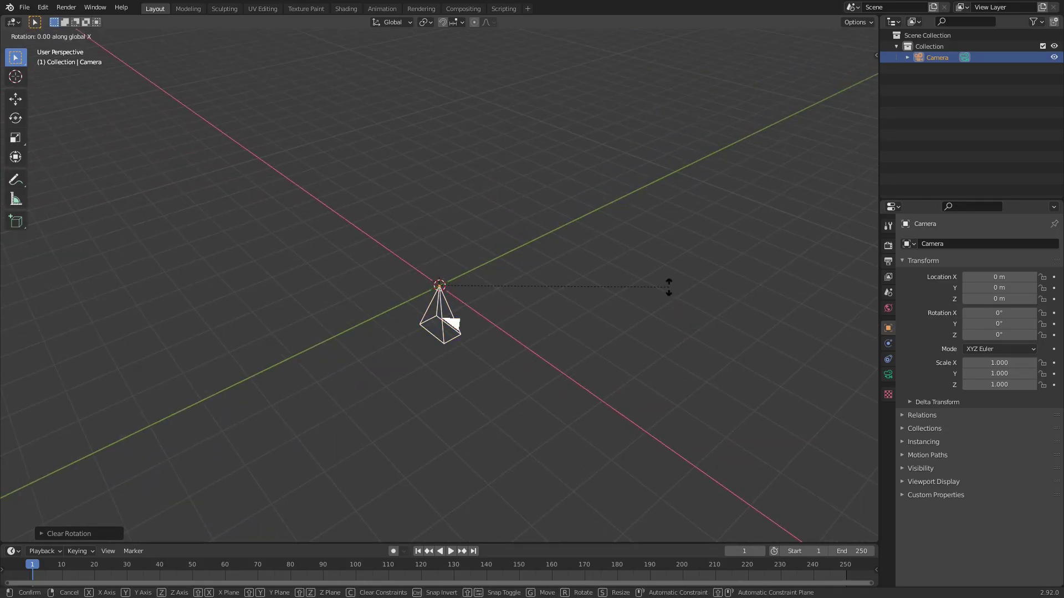
text(90)
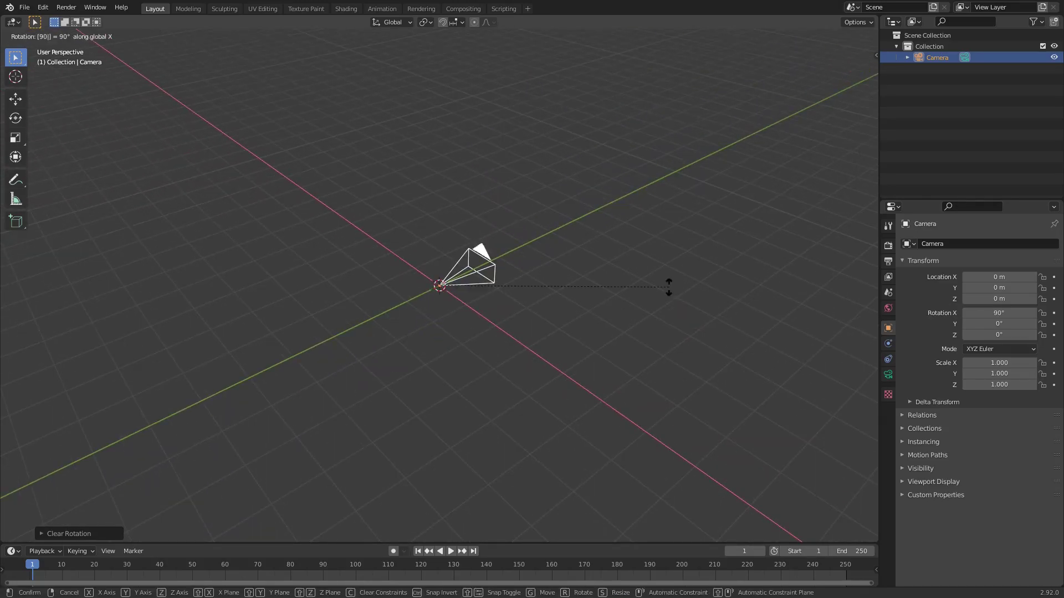
key(Return)
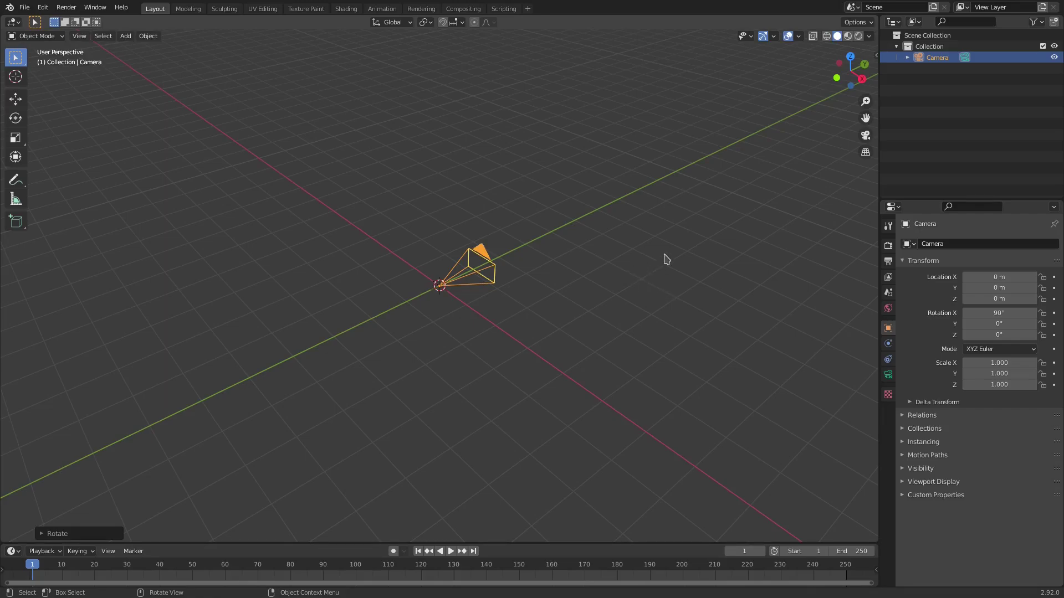
Move the camera along Y to about -8.687 m and look through it.
key(g)
key(y)
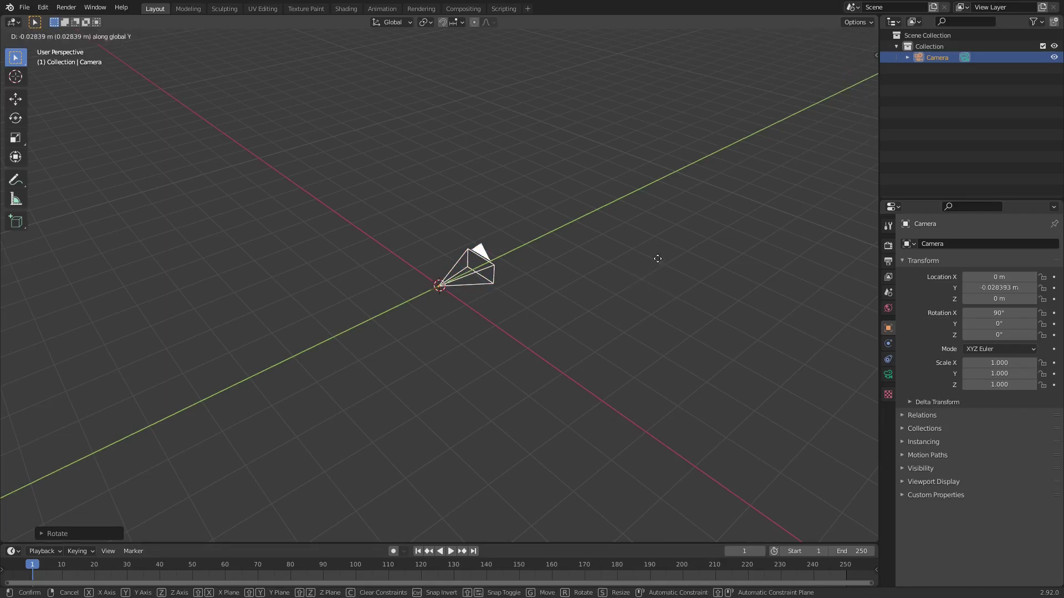
click(232, 353)
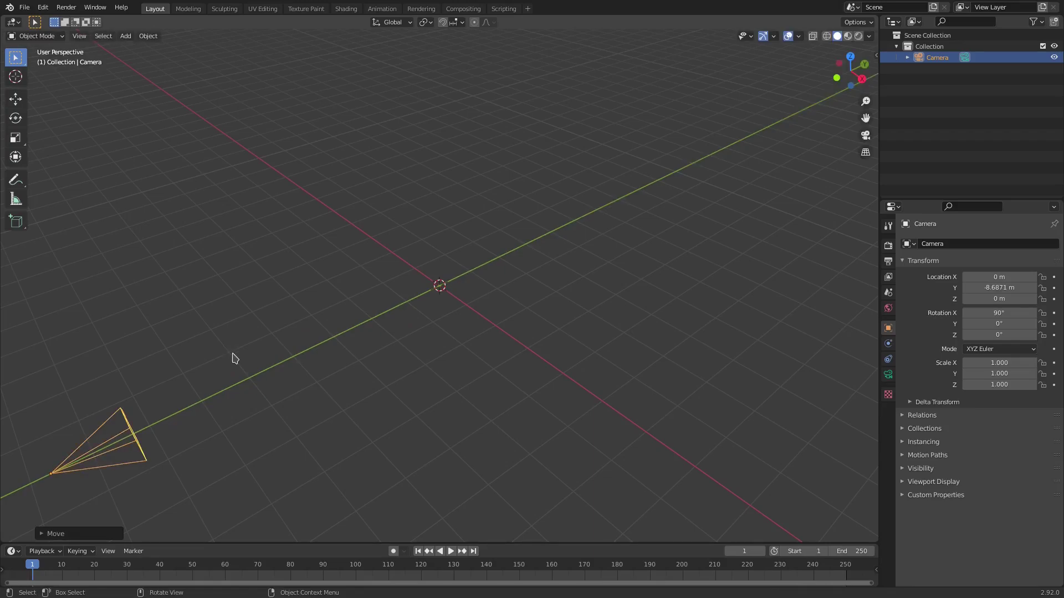
key(KP_0)
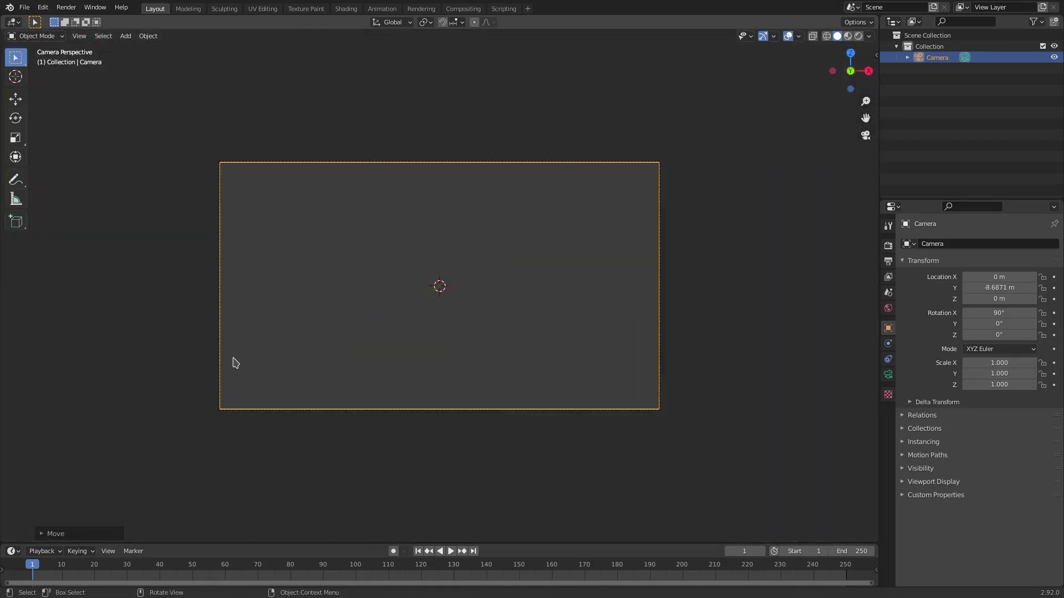
Add a Text object and rotate it 90° on X to face the camera.
scroll(505, 283, up, 2)
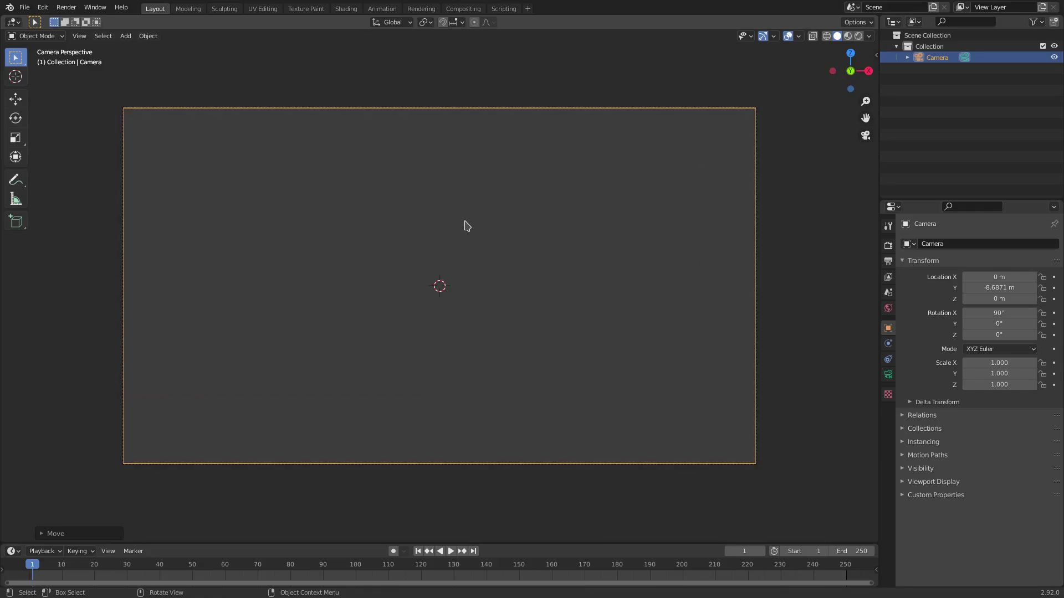
key(shift+a)
mouse_move(460, 224)
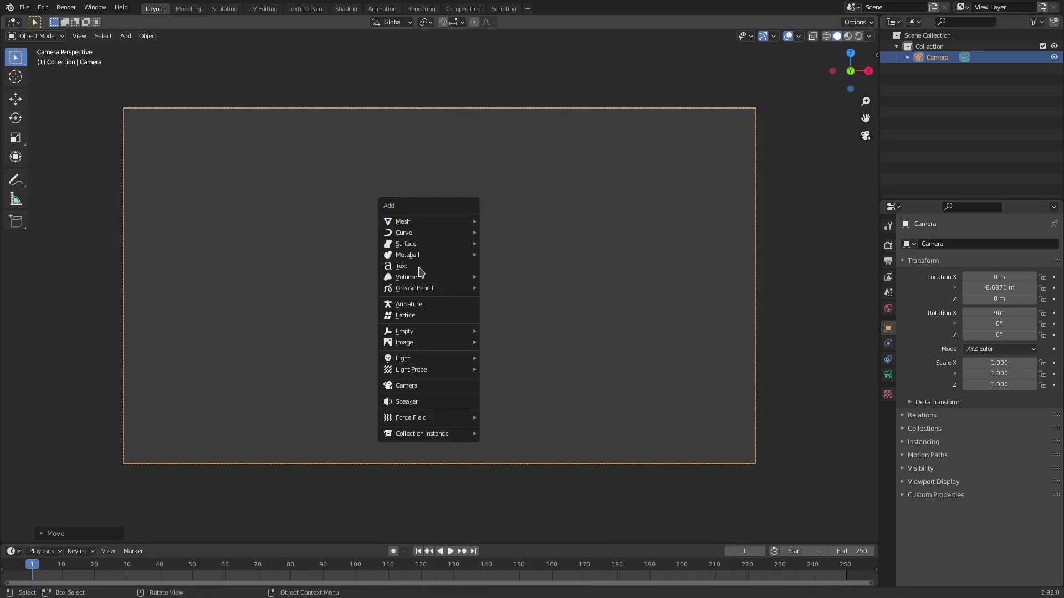
click(419, 268)
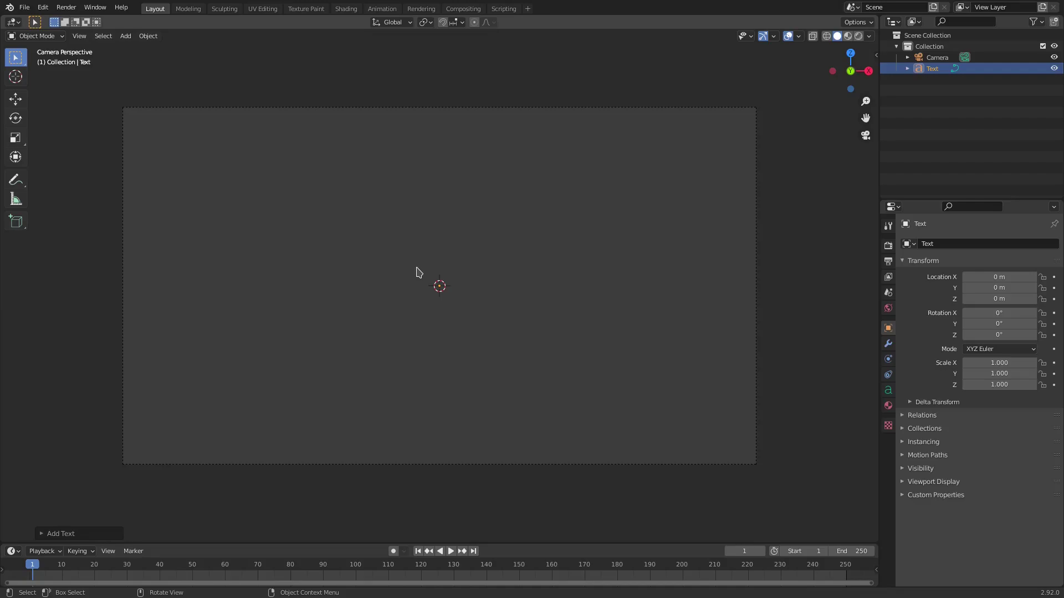
key(r)
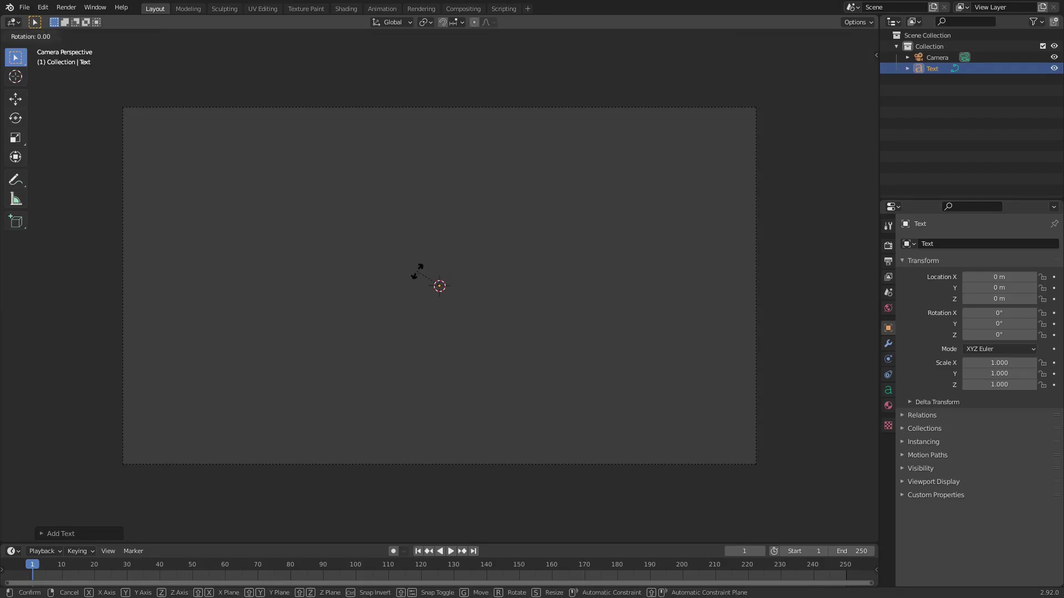
text(x)
text(9)
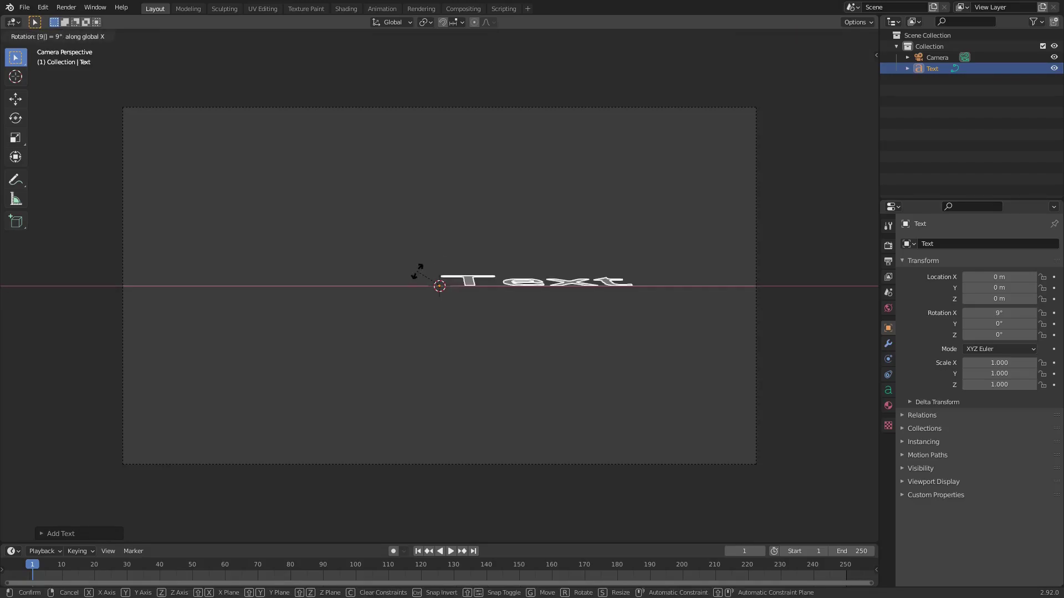
text(0)
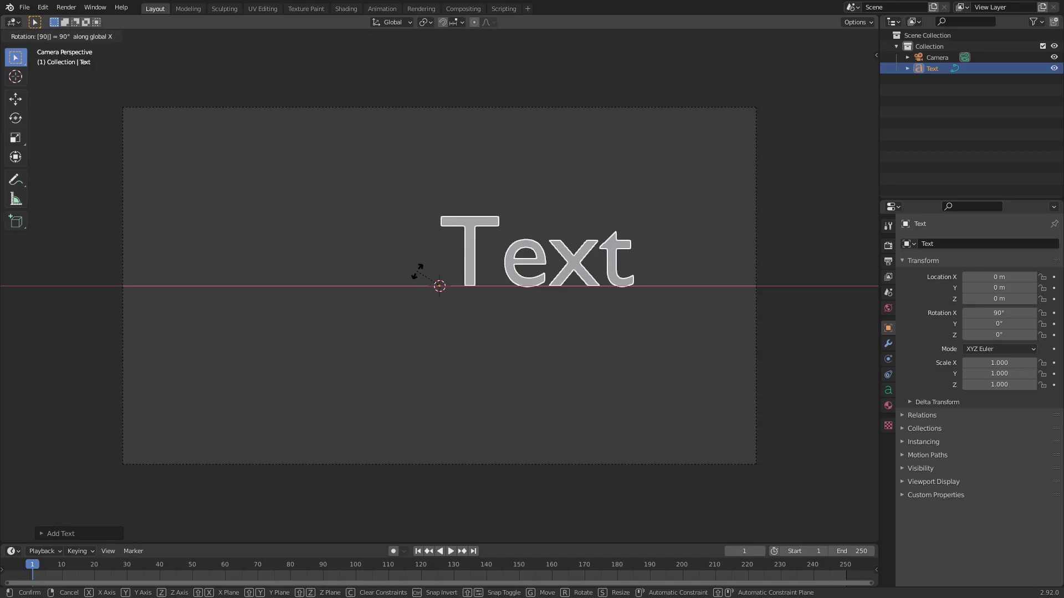
key(Return)
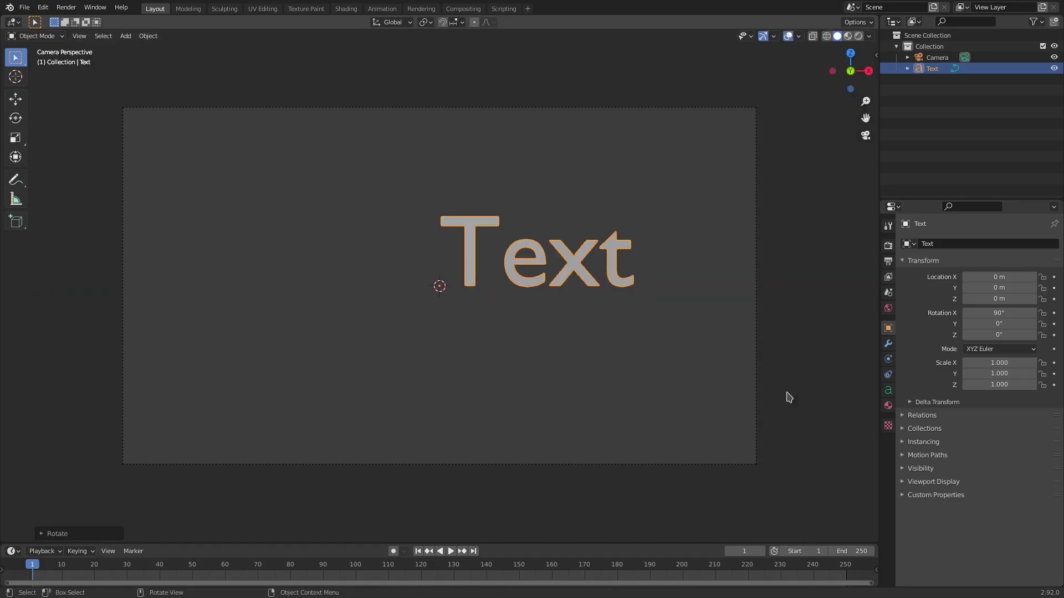
Load Antonio-Bold.ttf as the text's Regular font in the Font panel.
click(888, 390)
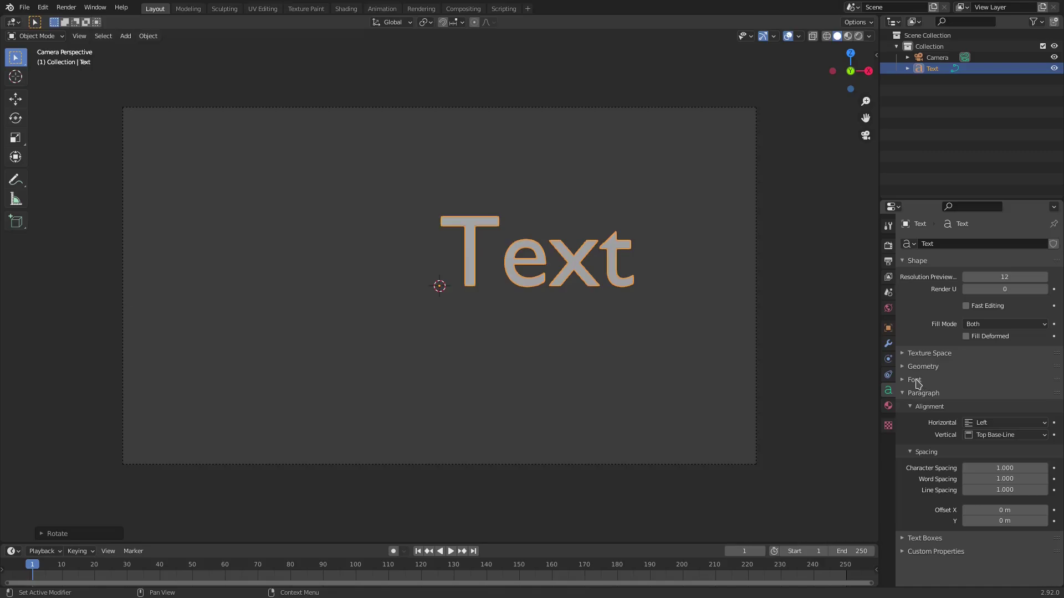
click(916, 381)
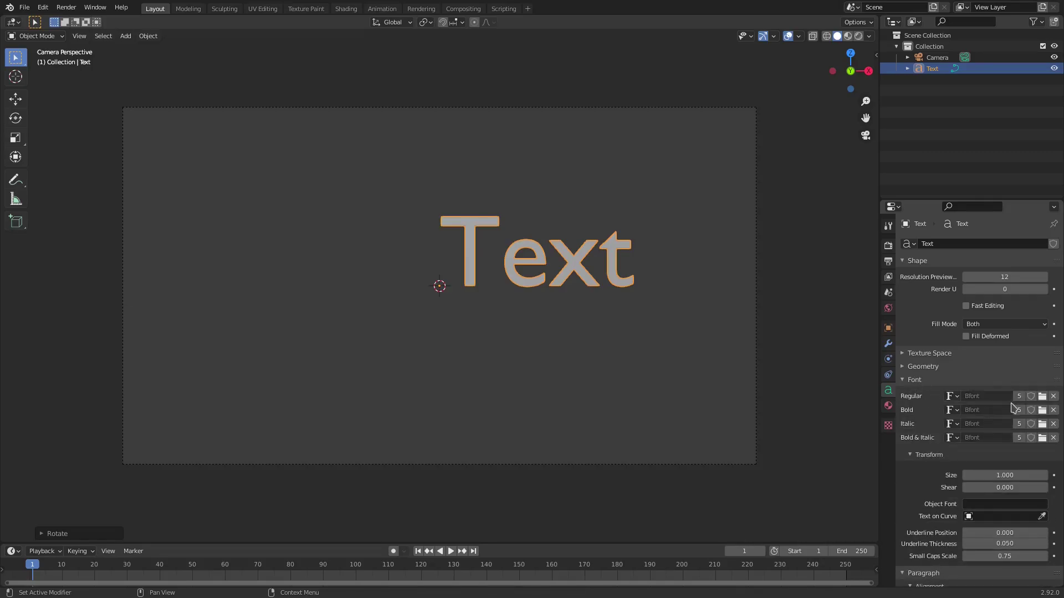
click(1041, 397)
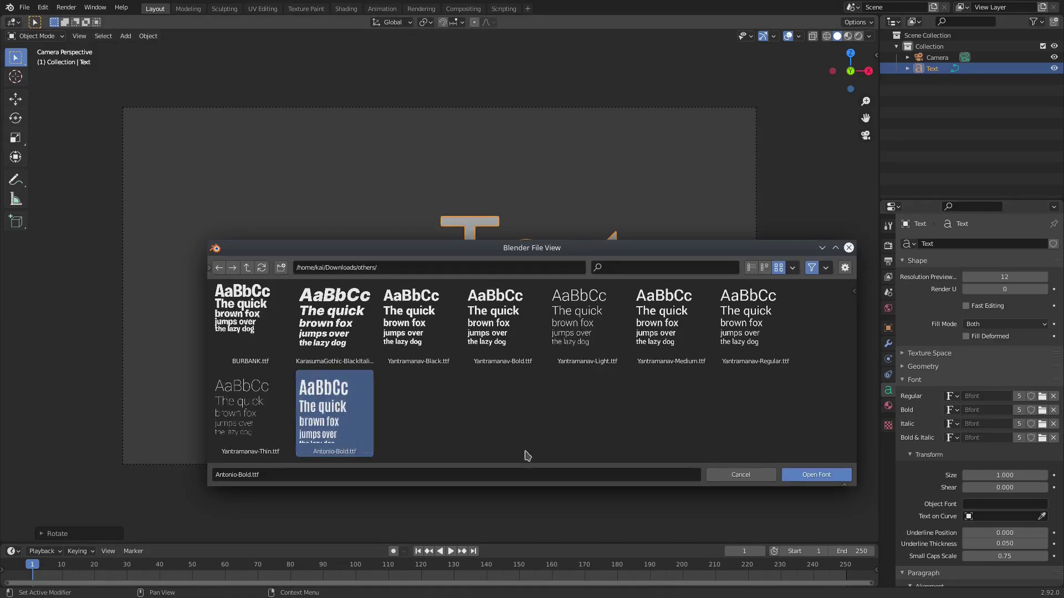
click(812, 475)
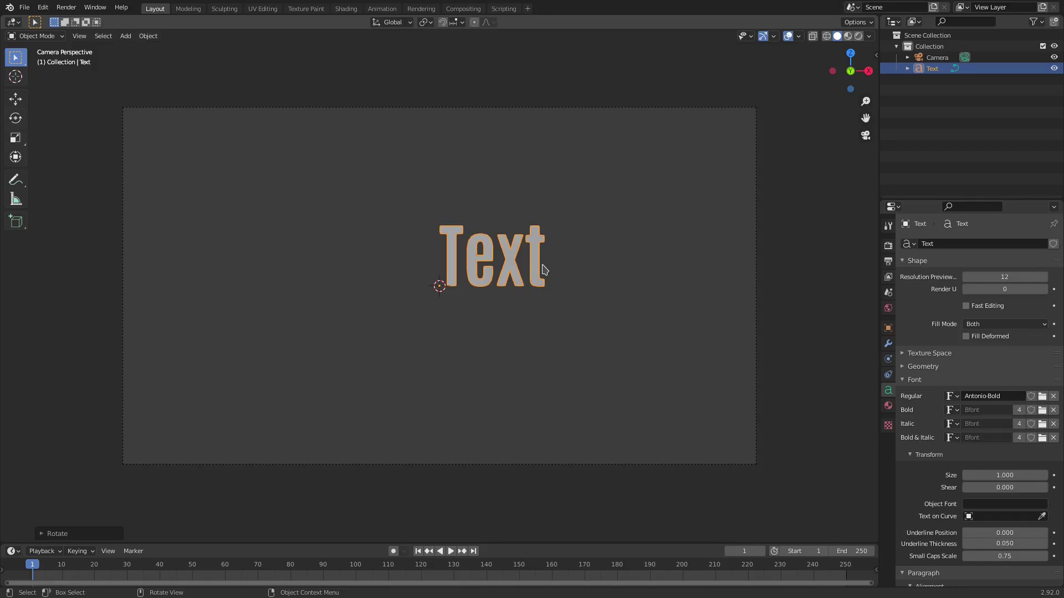
Replace the word Text with CLAWS.
key(Tab)
key(BackSpace)
key(BackSpace)
key(BackSpace)
key(BackSpace)
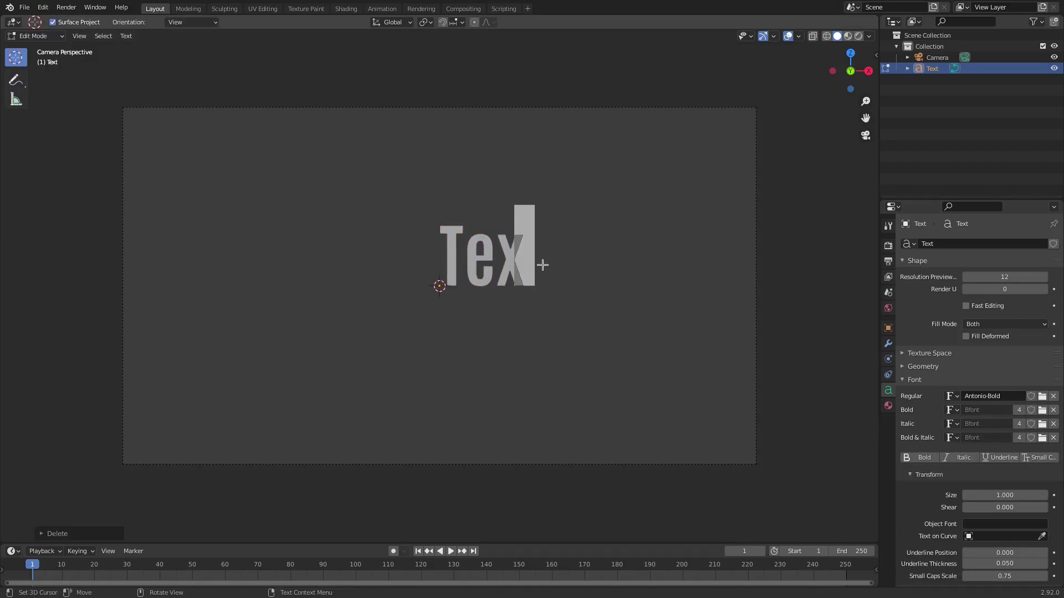
text(CLAWS)
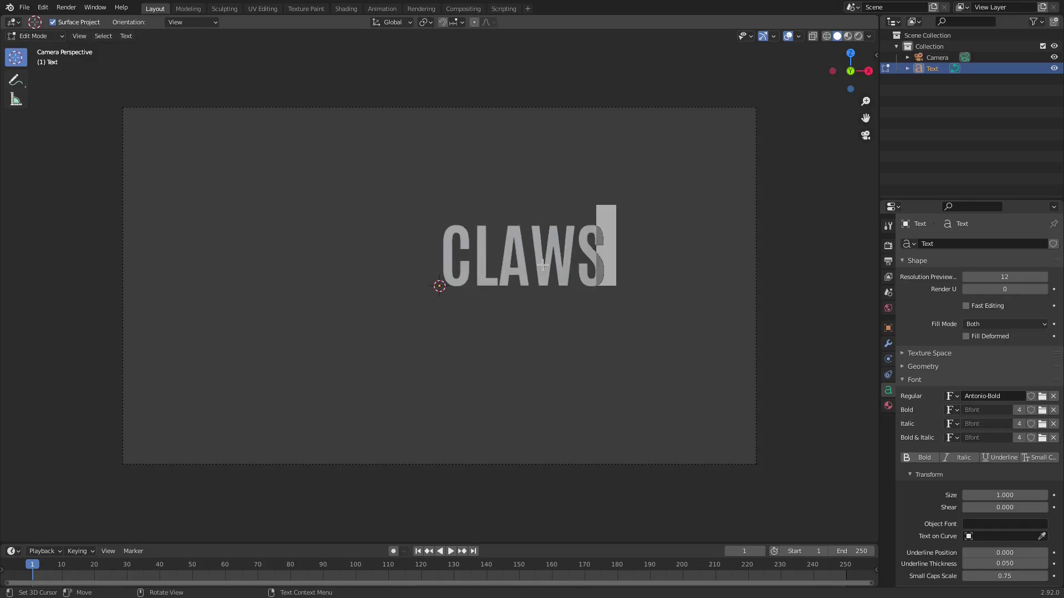
key(Tab)
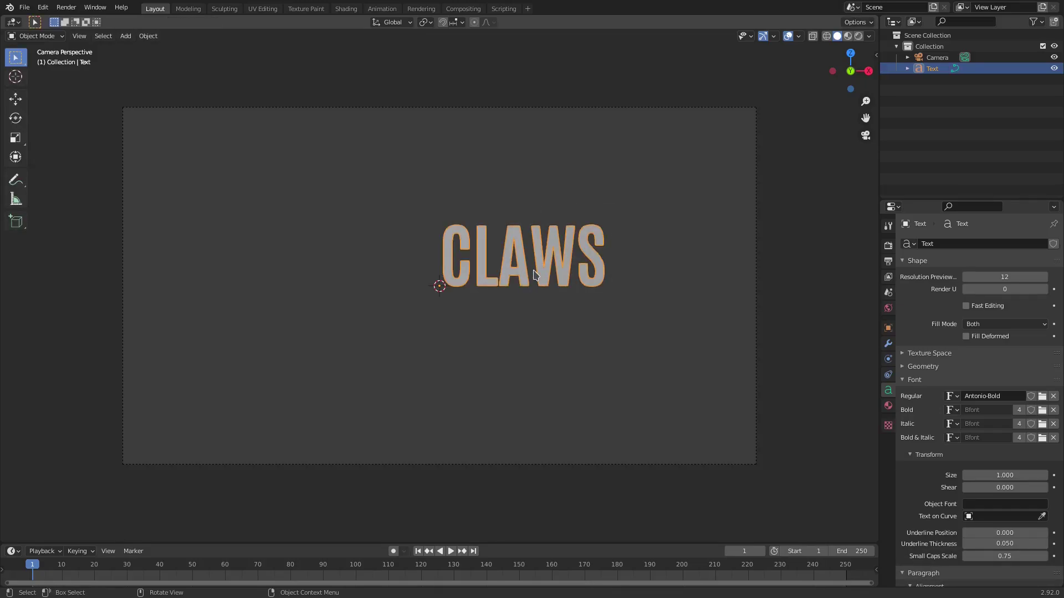
Centre CLAWS horizontally and set its paragraph Offset Y to -0.27 m.
scroll(1002, 456, down, 7)
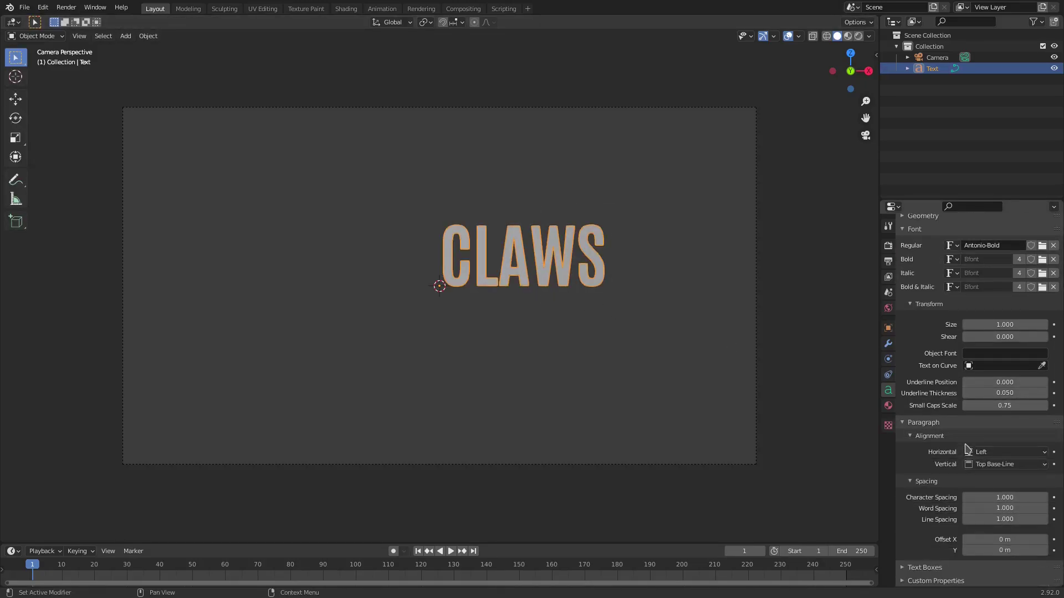
click(1002, 456)
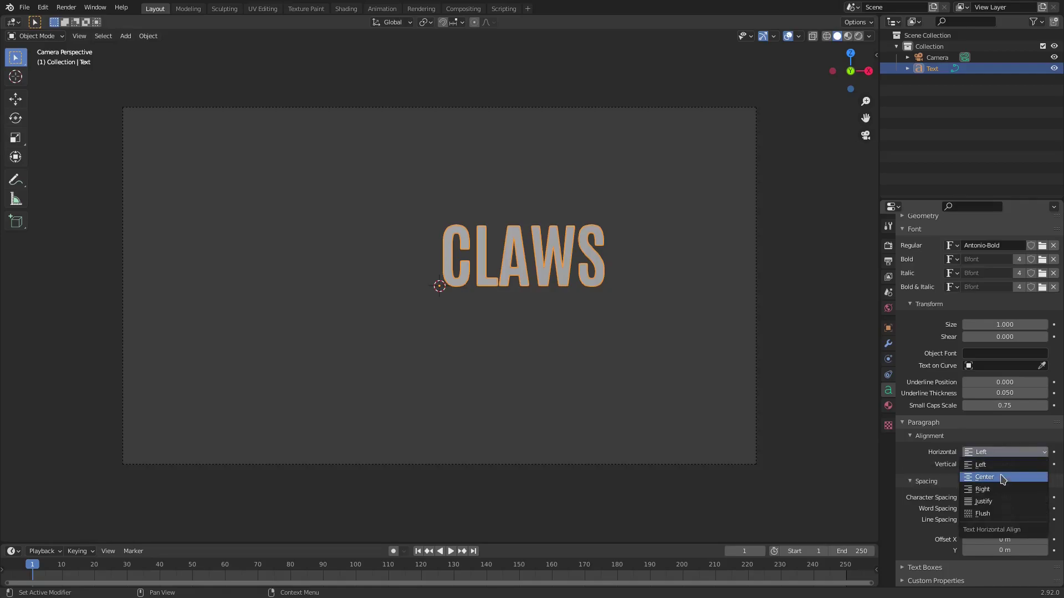
click(1001, 478)
drag(969, 562, 947, 561)
scroll(528, 328, up, 3)
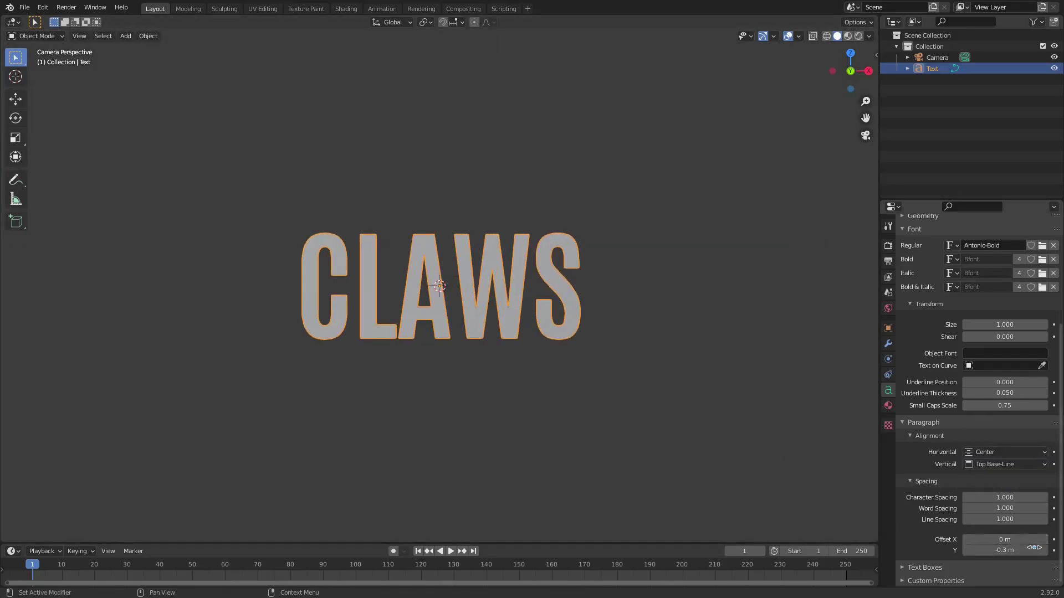
click(996, 550)
click(977, 550)
text(2)
key(Return)
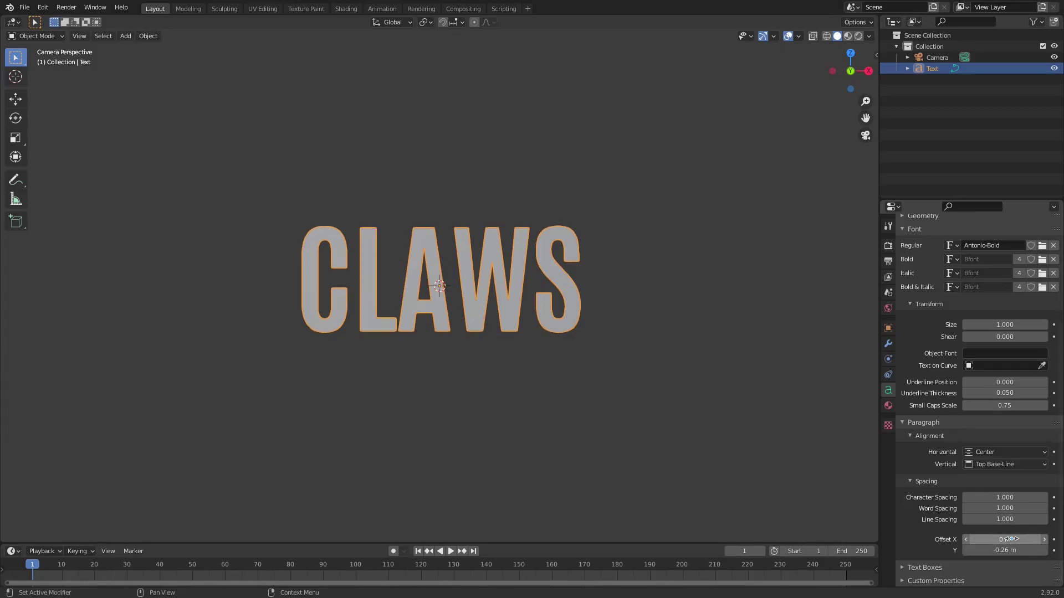
click(1004, 550)
click(981, 550)
text(67)
key(Return)
Scale the CLAWS text up within the camera frame.
scroll(552, 288, down, 3)
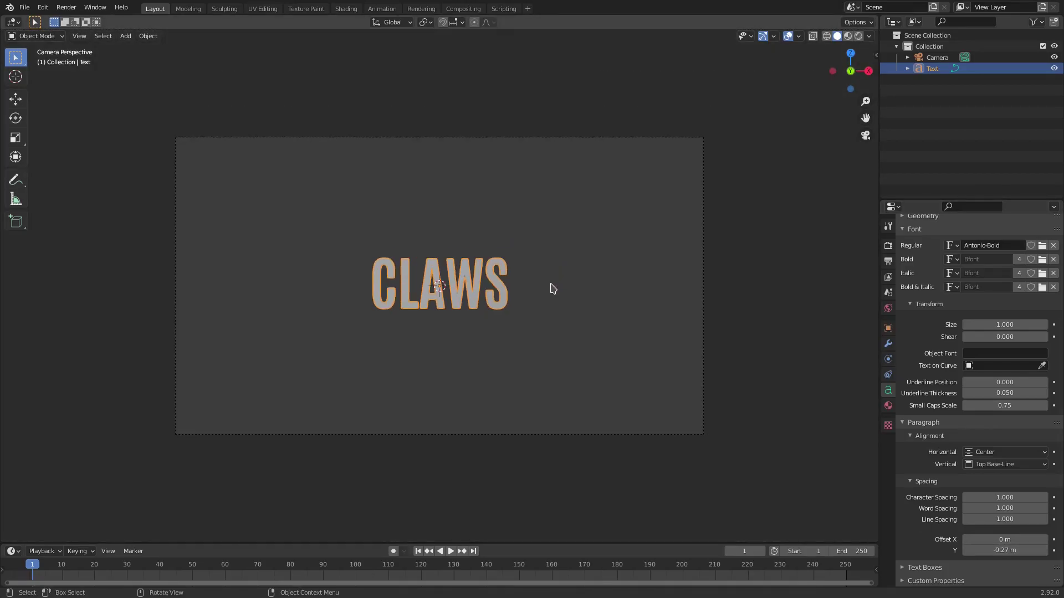
key(s)
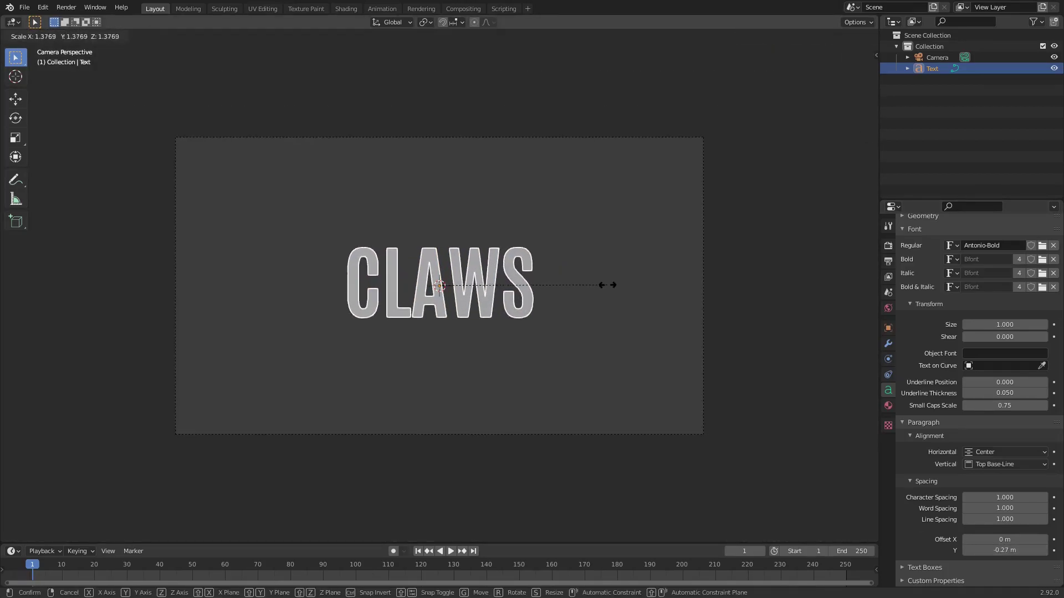
click(601, 287)
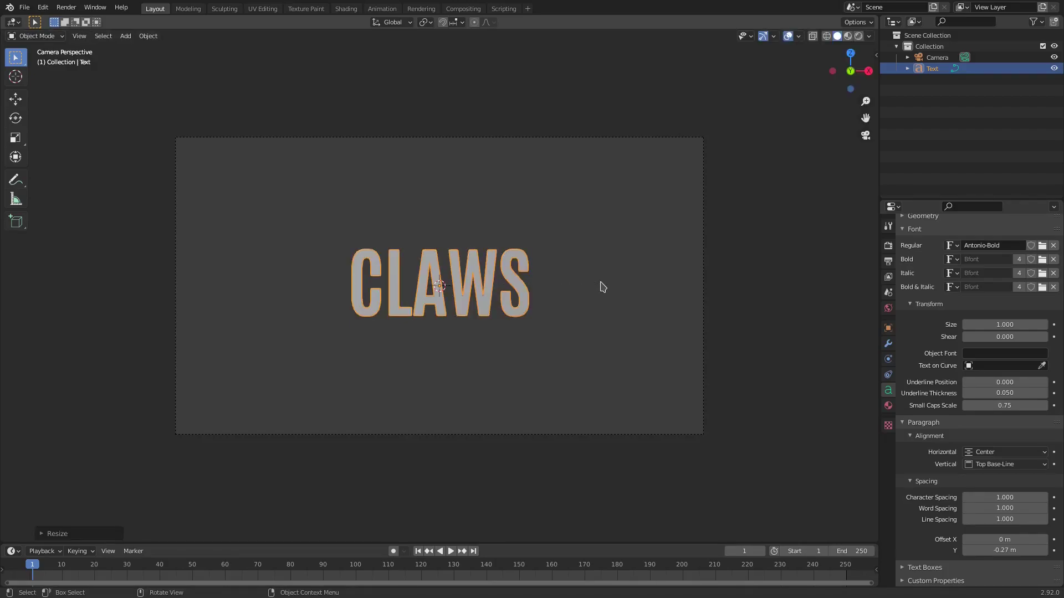
scroll(603, 286, up, 2)
scroll(603, 287, up, 1)
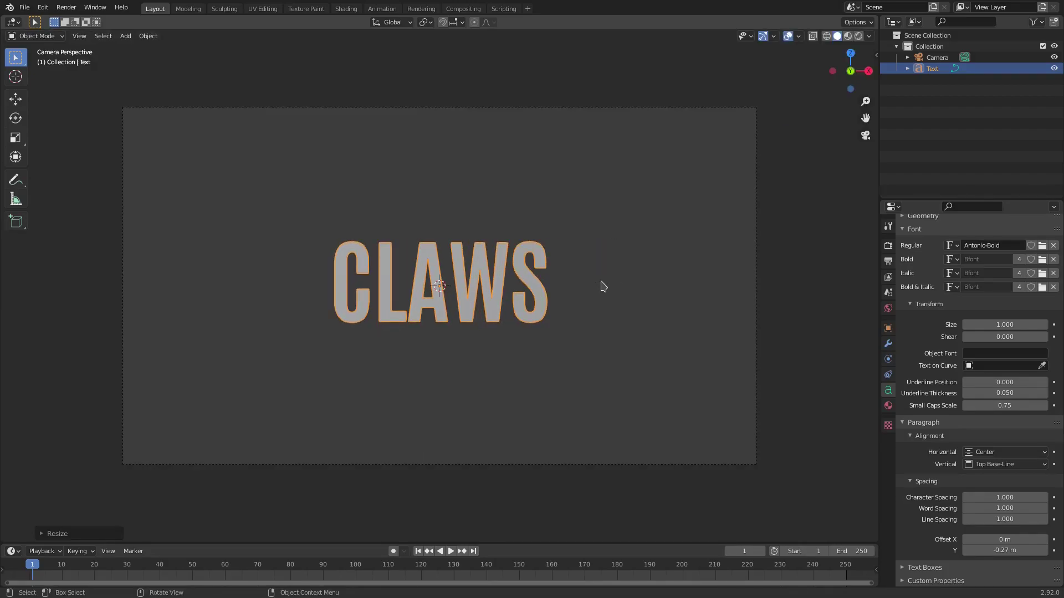
Resize the CLAWS text again and set the animation start frame to 0.
key(s)
click(550, 329)
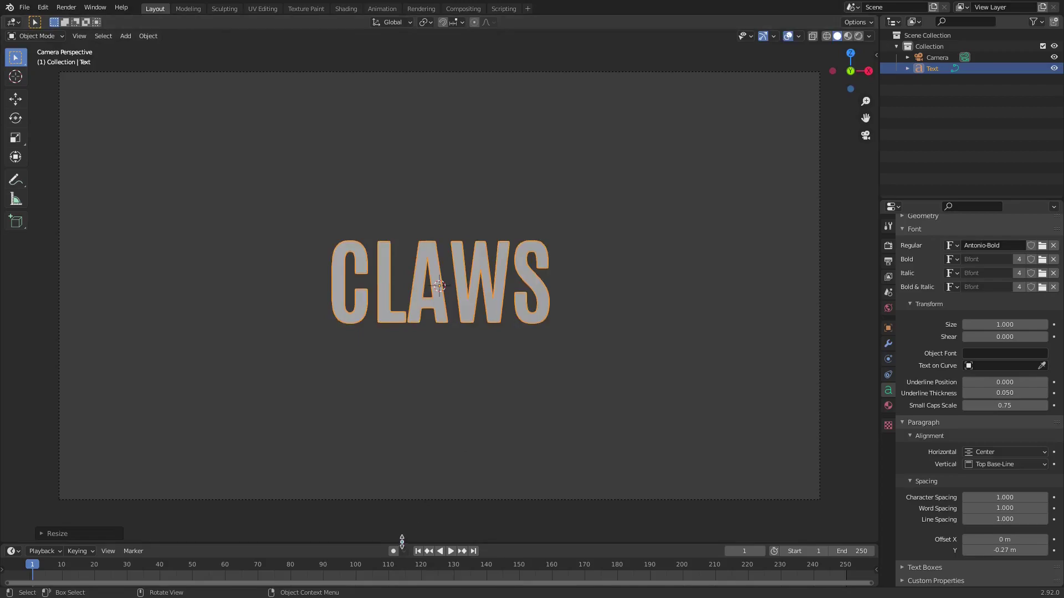
drag(402, 540, 402, 498)
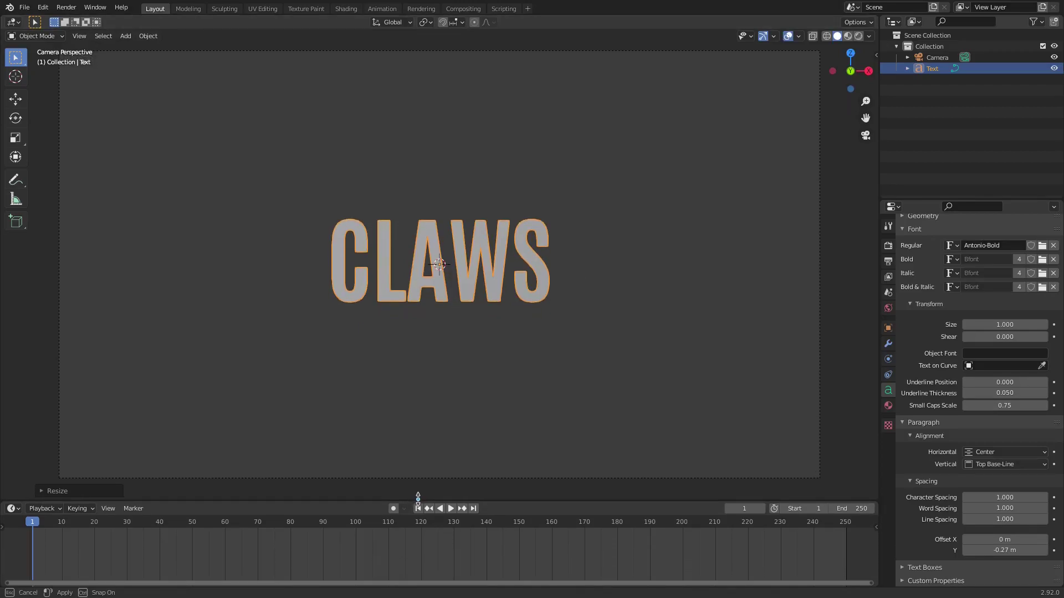
click(783, 508)
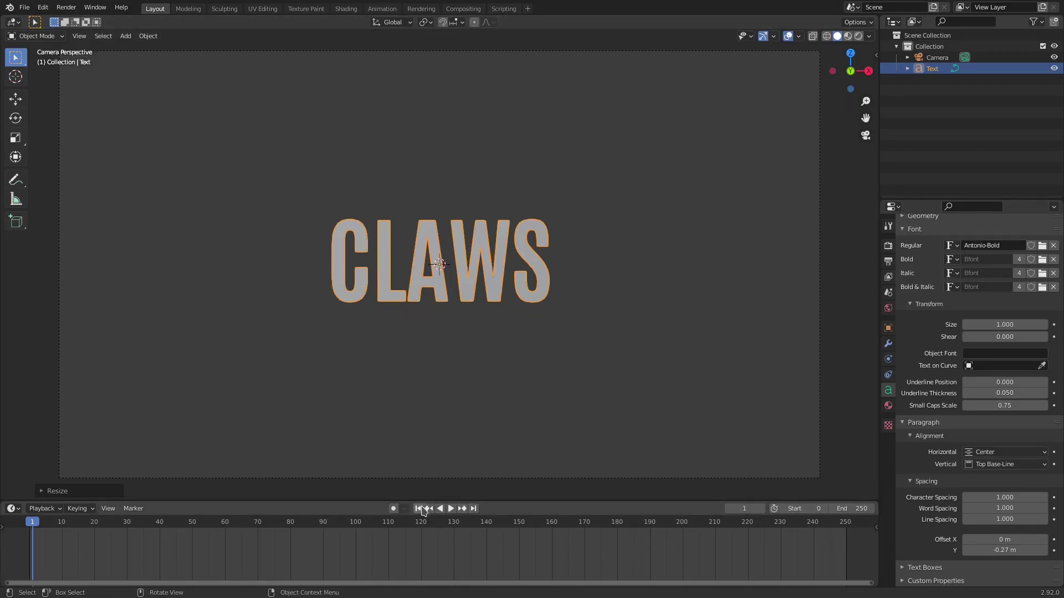
Assign Material to the text with an Emission surface of strength 5.
click(888, 405)
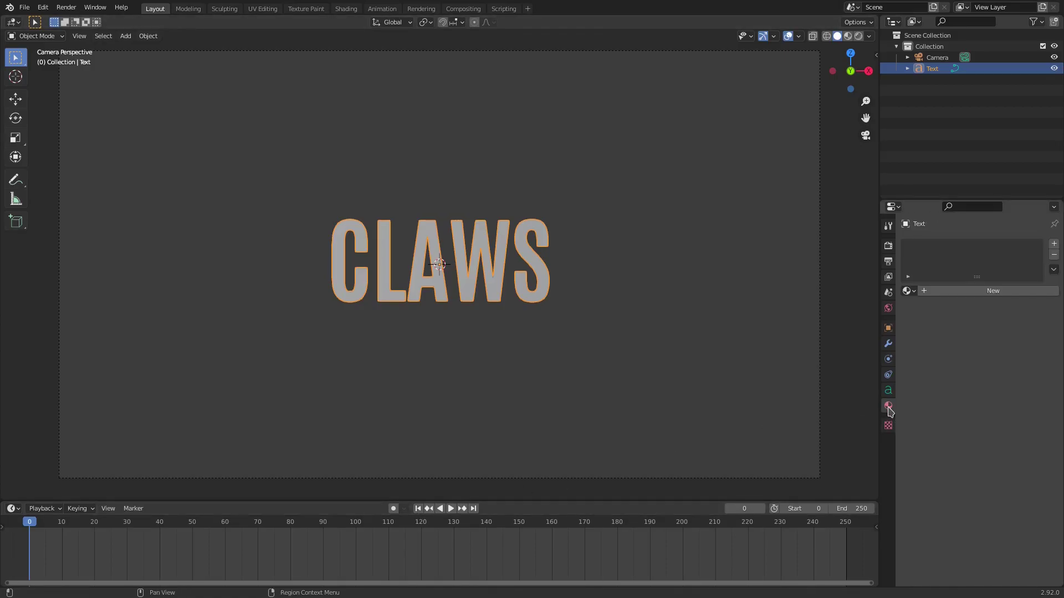
click(908, 291)
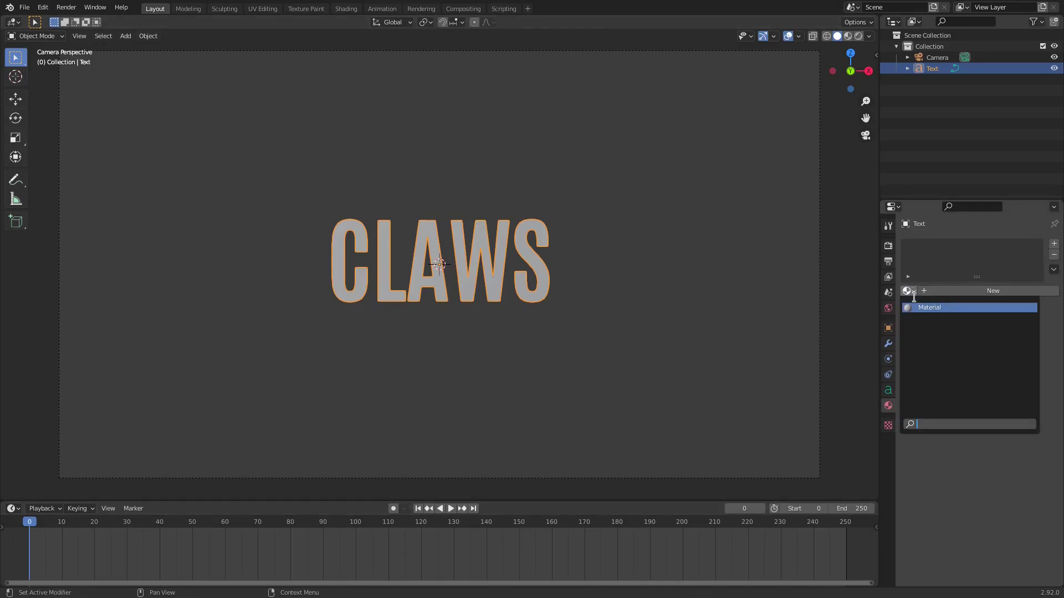
click(918, 307)
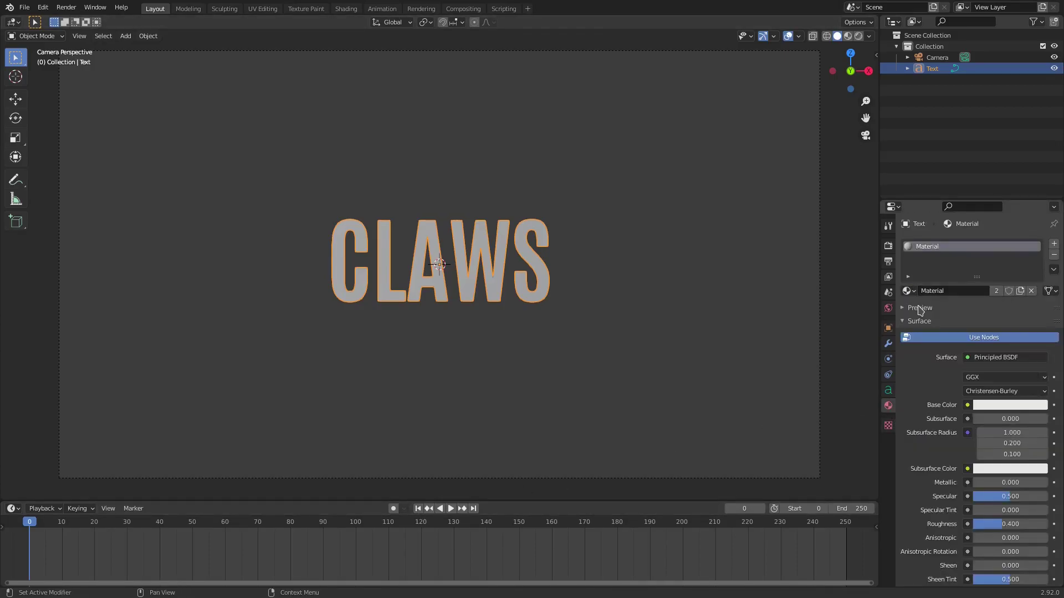
click(989, 358)
click(909, 137)
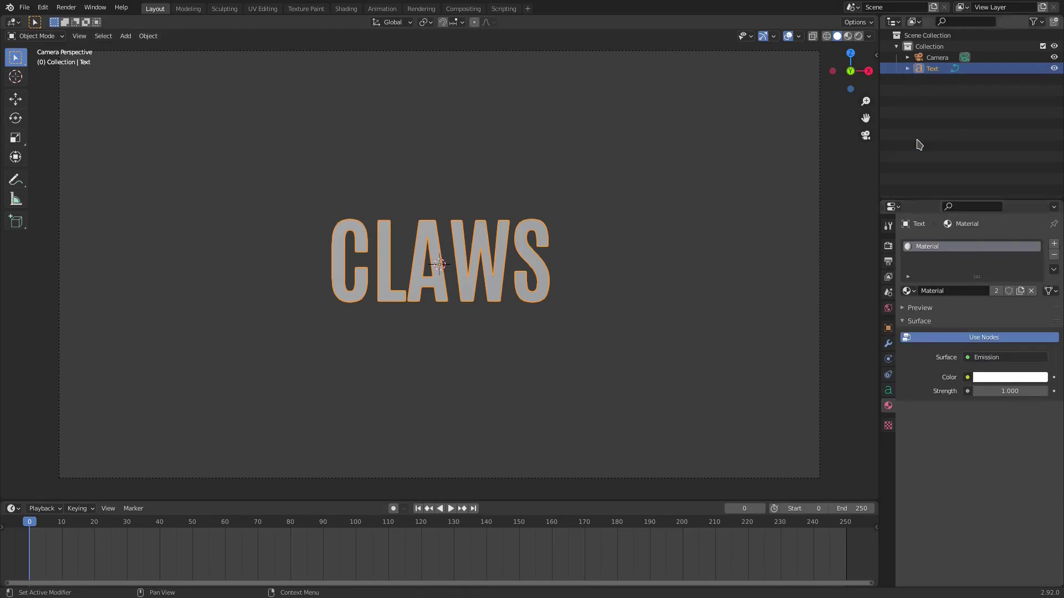
drag(1012, 391, 1003, 391)
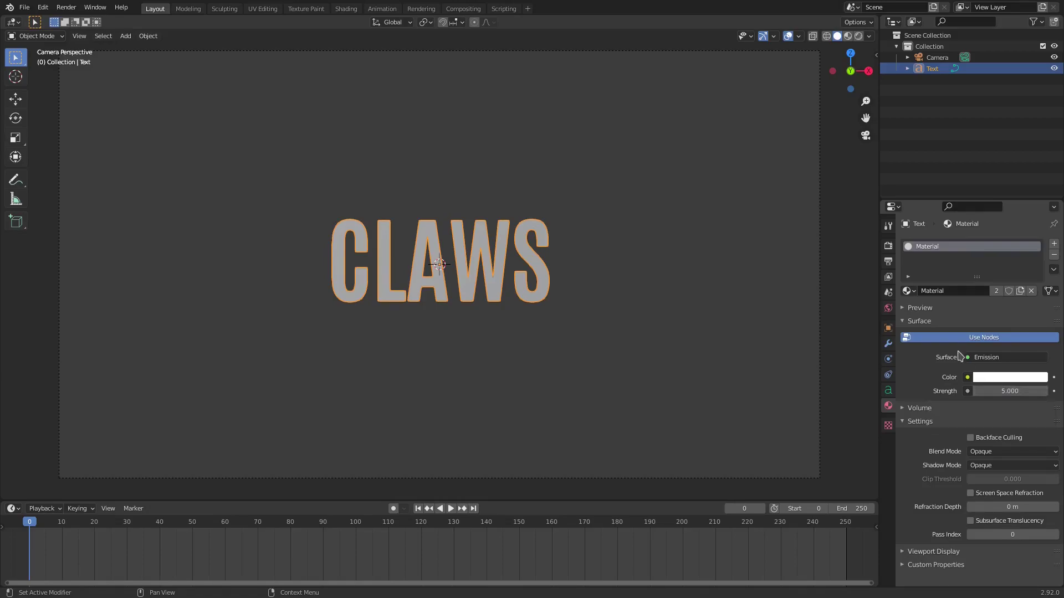
Set the Color Management View Transform to Standard and preview in Rendered shading.
click(889, 246)
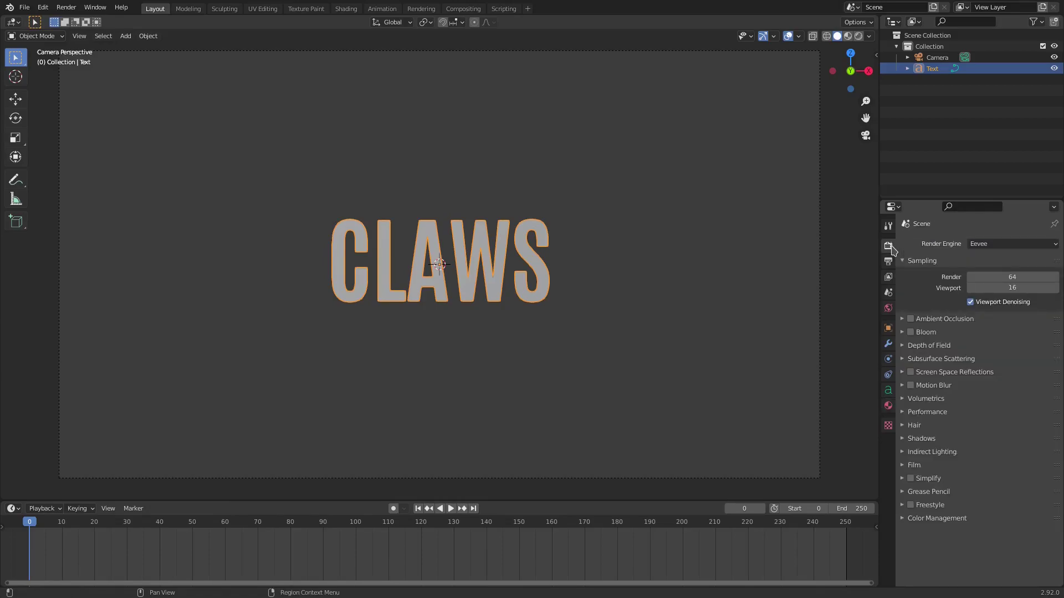
click(942, 519)
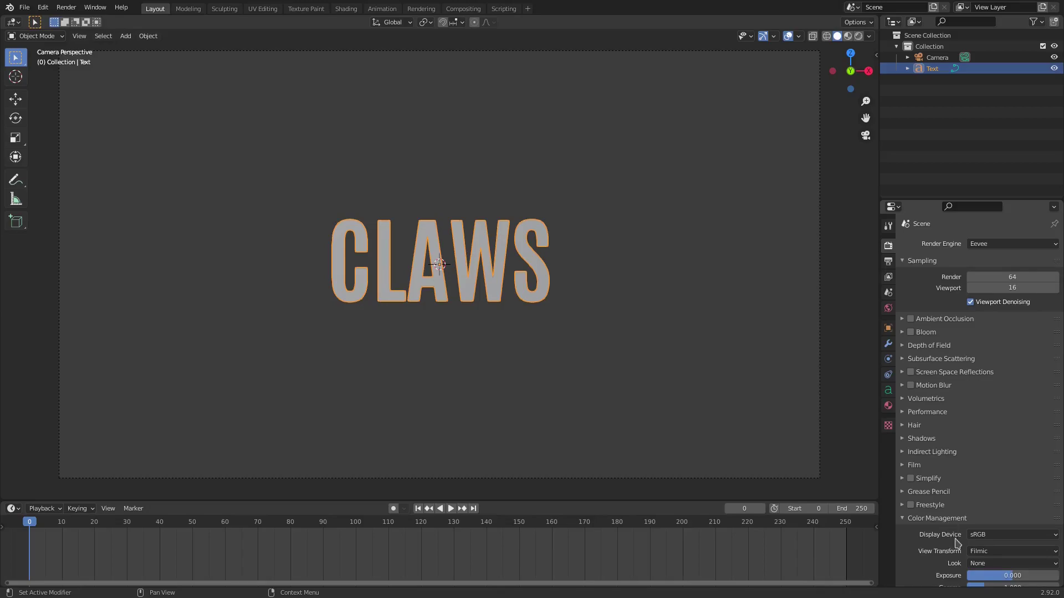
click(974, 552)
click(981, 539)
click(913, 520)
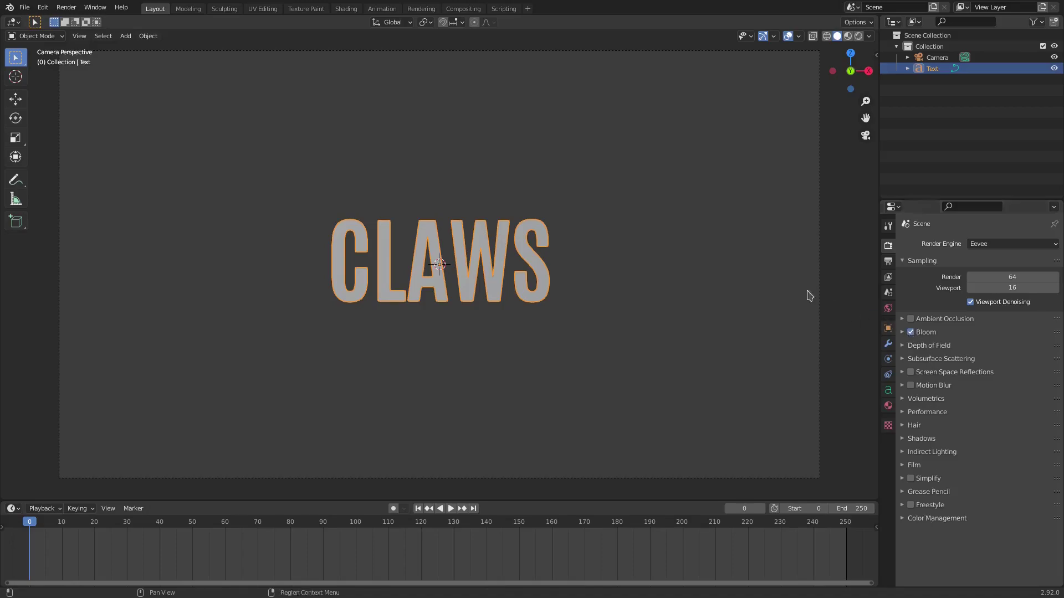
click(859, 36)
Darken the world background colour to black.
click(888, 308)
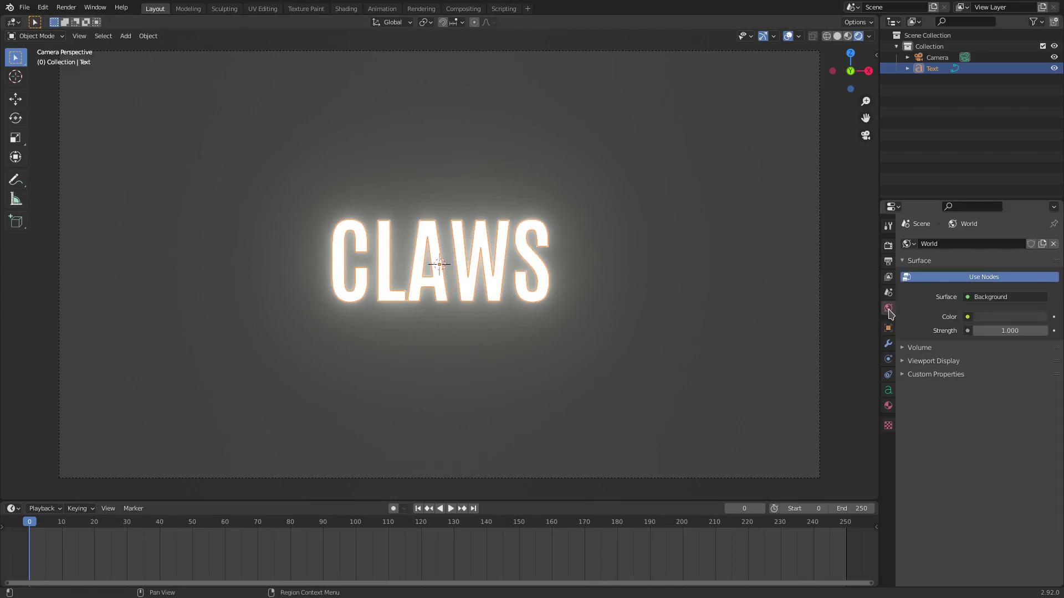
click(1009, 319)
drag(1044, 246, 1044, 261)
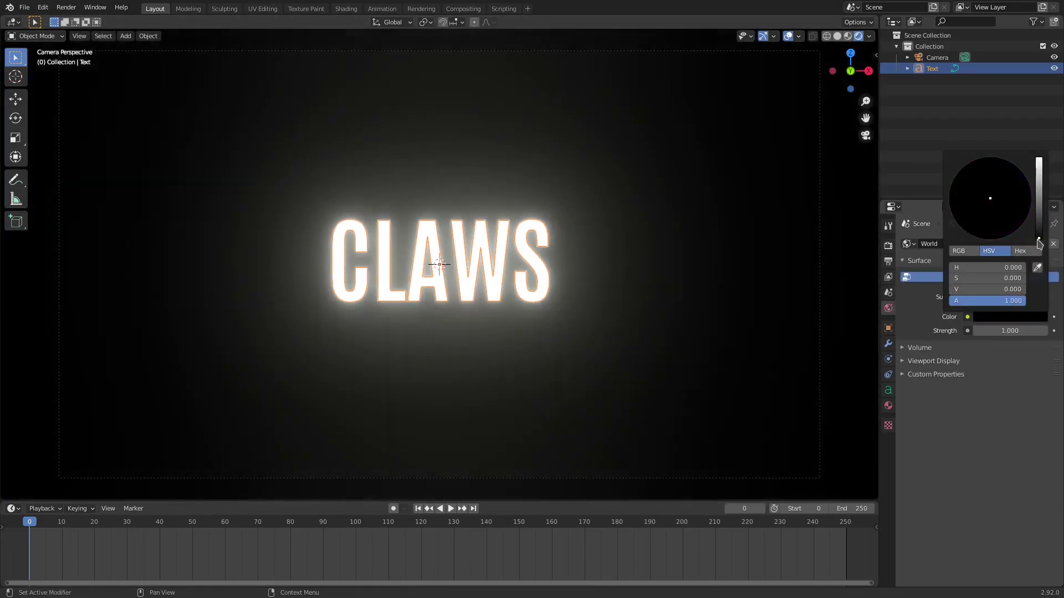
click(626, 304)
scroll(593, 277, down, 1)
scroll(594, 275, up, 2)
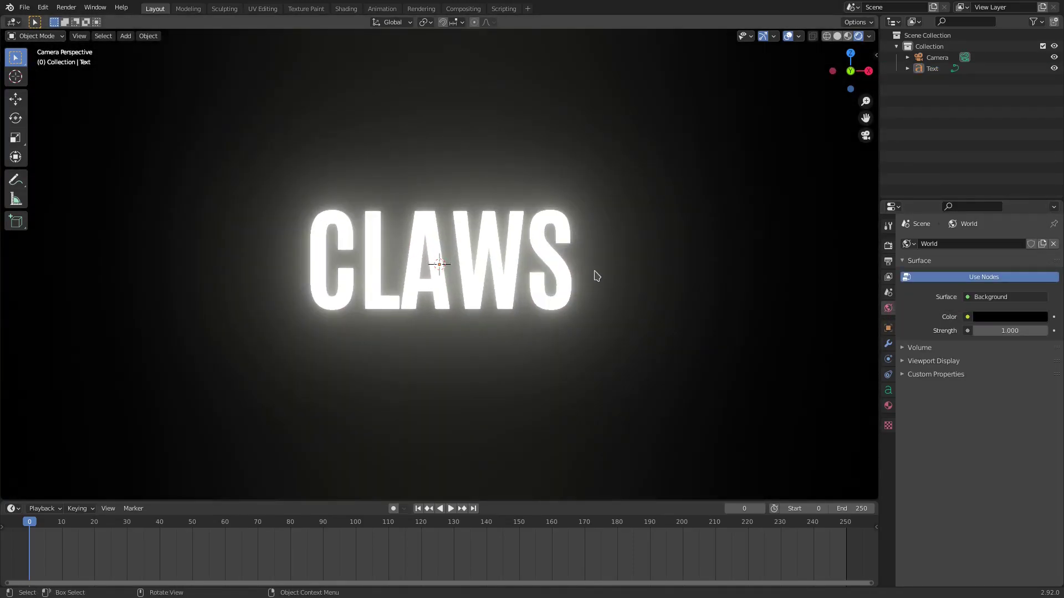
scroll(594, 275, down, 2)
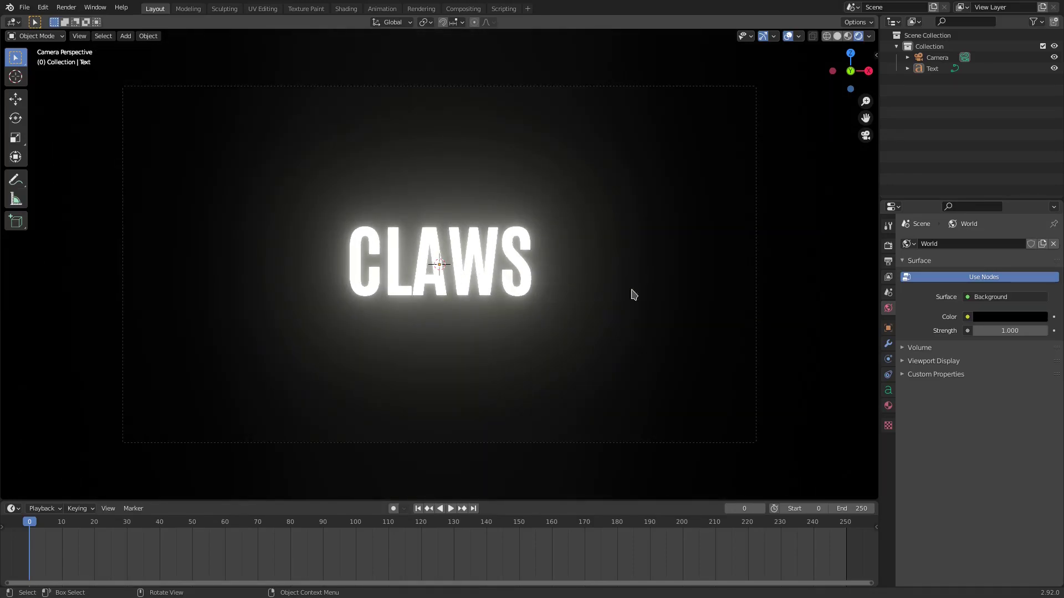
Change the output frame rate to 60 fps.
click(888, 245)
click(888, 261)
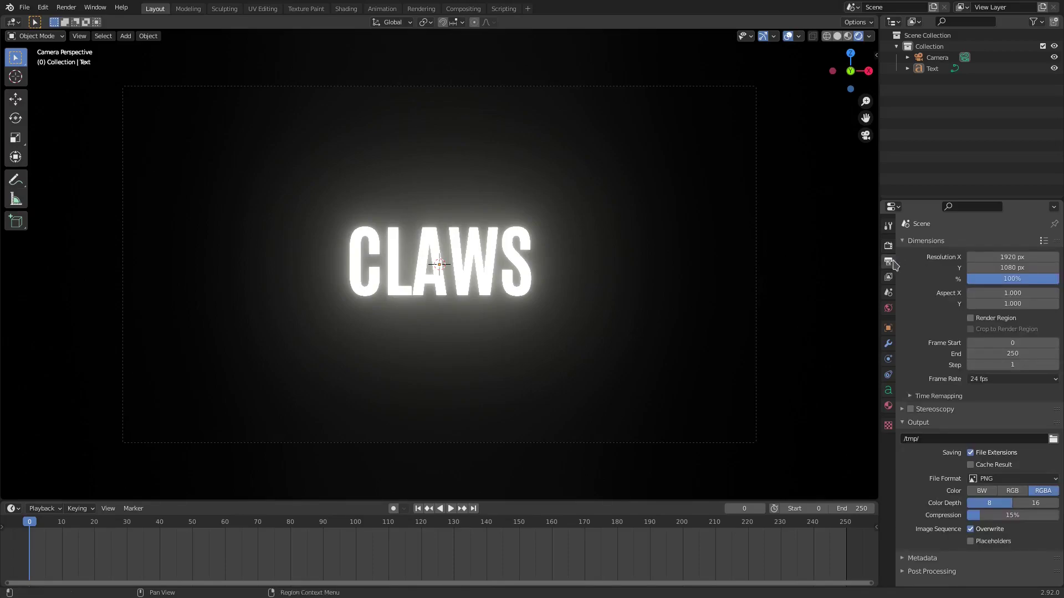
click(997, 379)
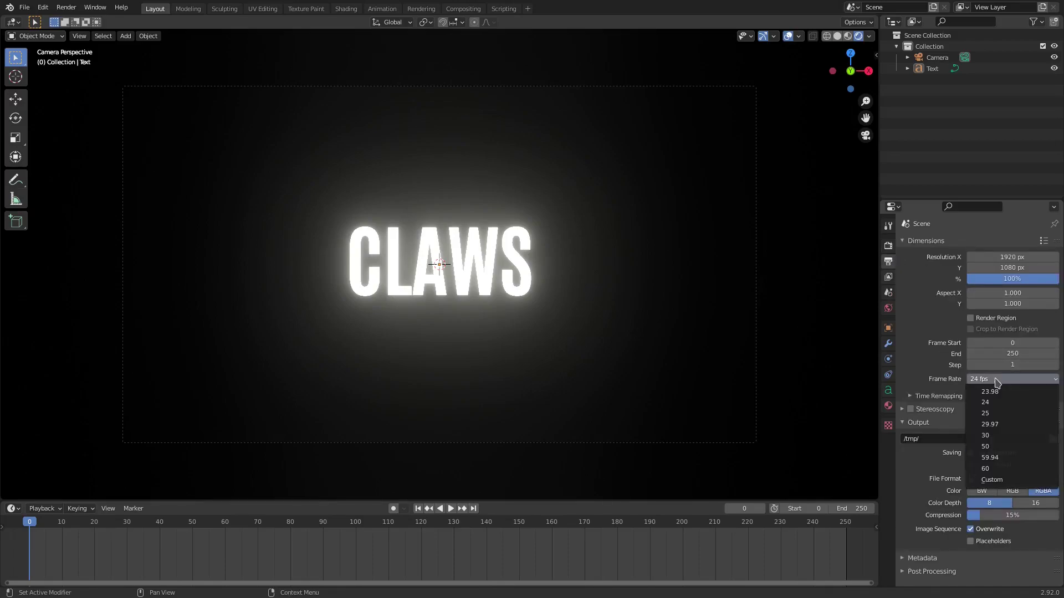
click(996, 464)
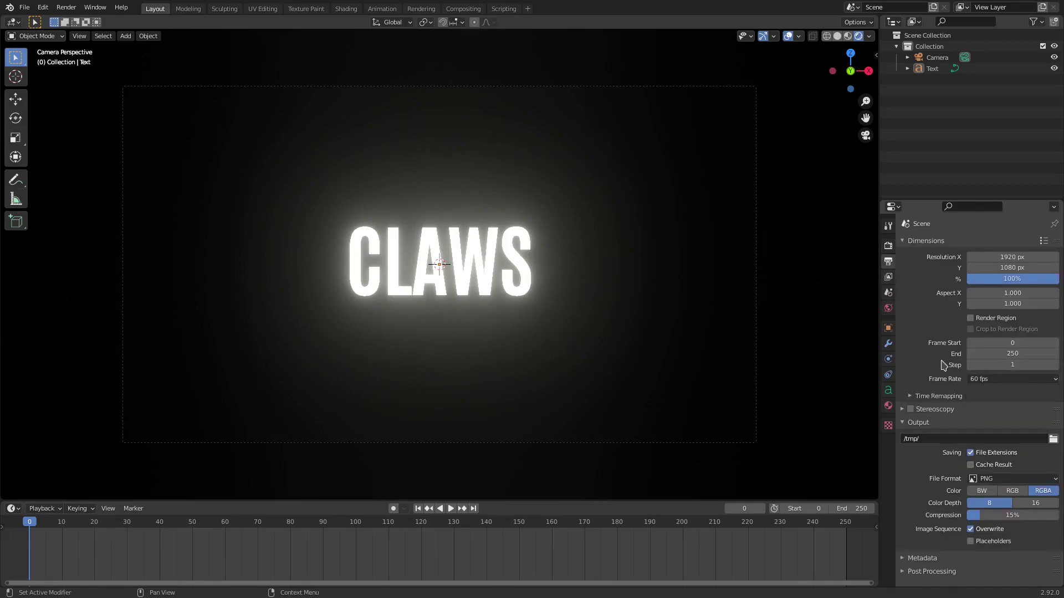
click(890, 227)
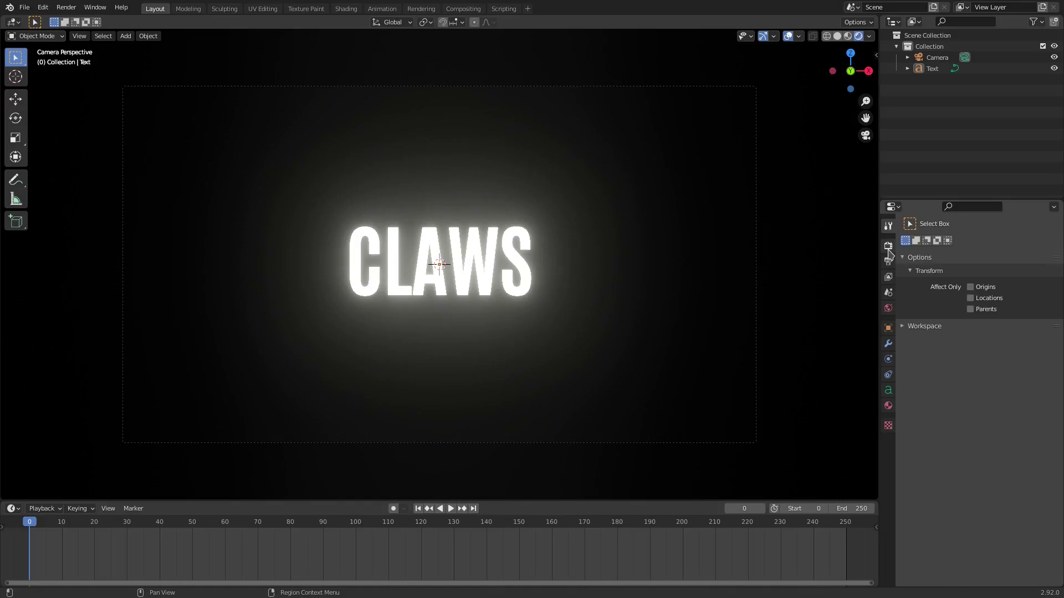
click(888, 246)
click(888, 261)
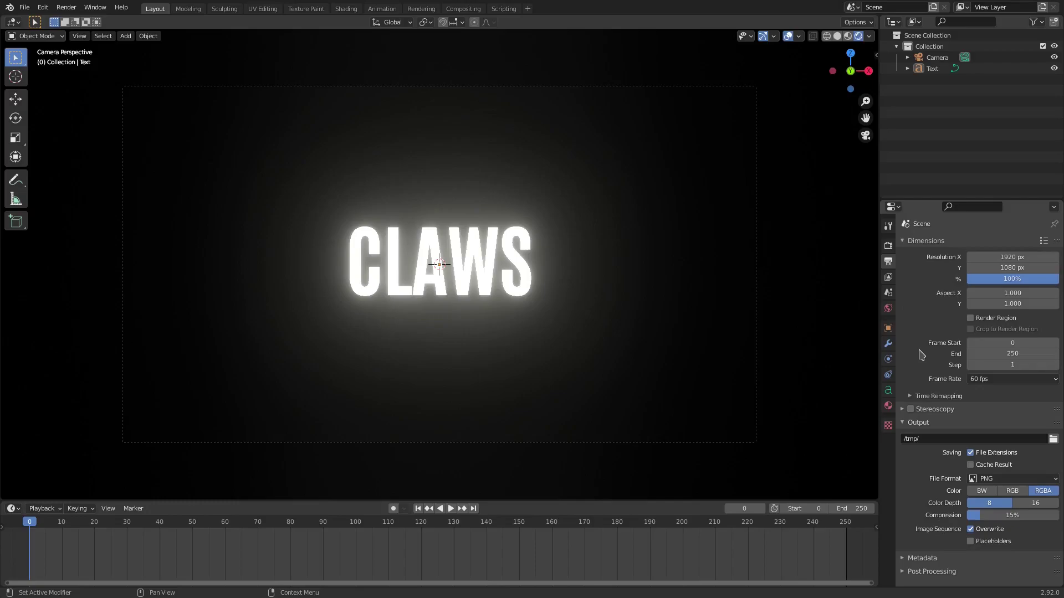
Add a plane, rotate it 90° on X and move it in front of the text.
key(shift+a)
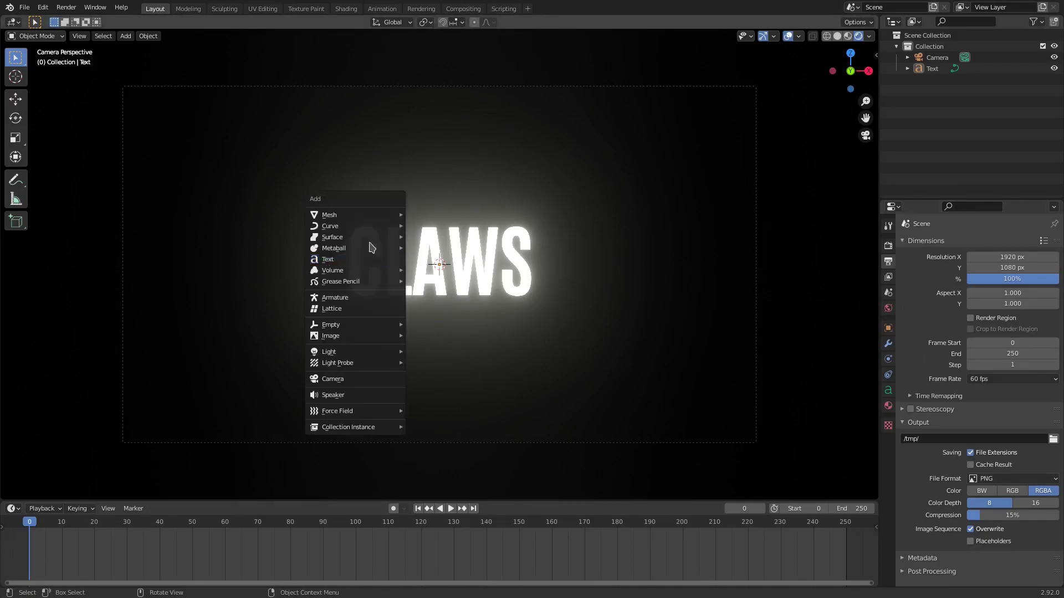
mouse_move(344, 219)
click(430, 216)
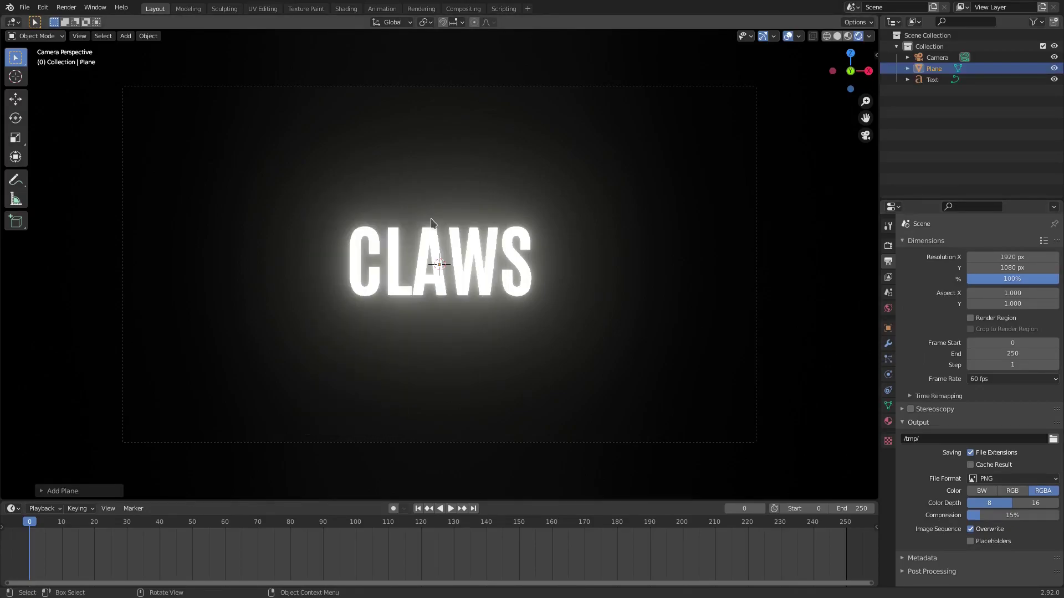
key(r)
text(x)
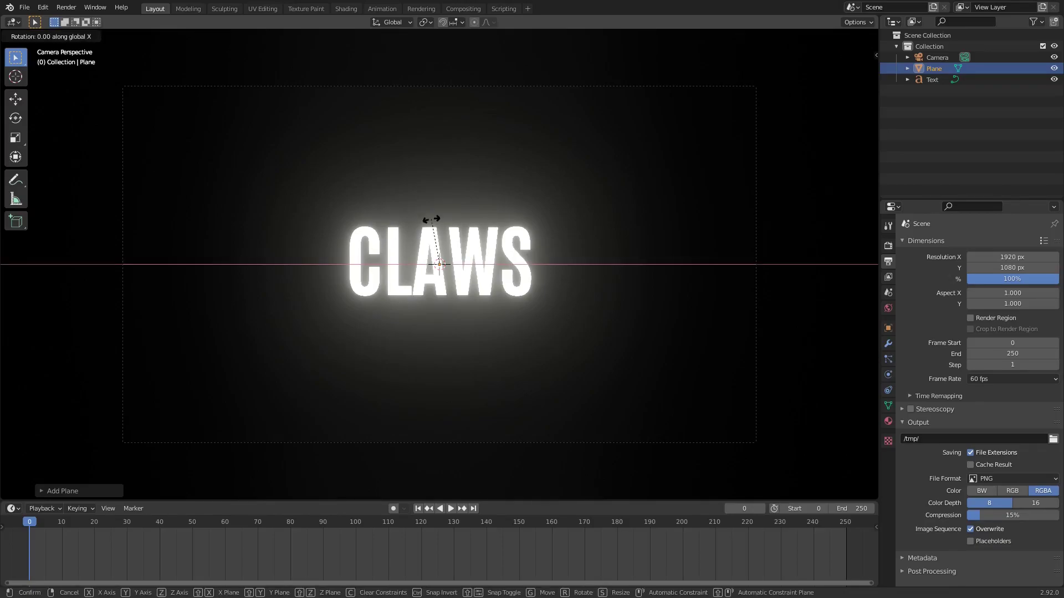
text(90)
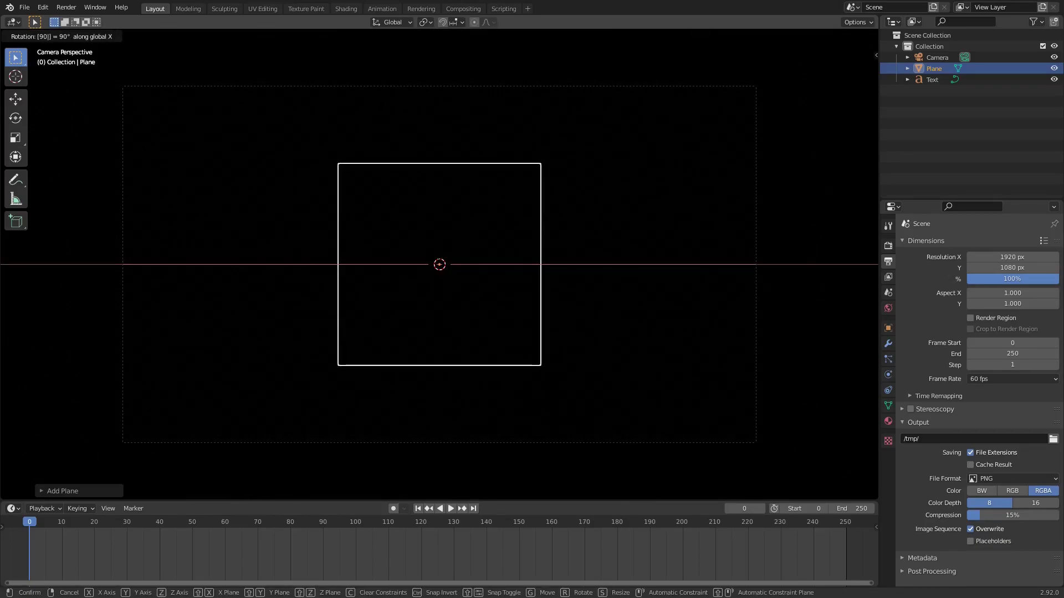
key(Return)
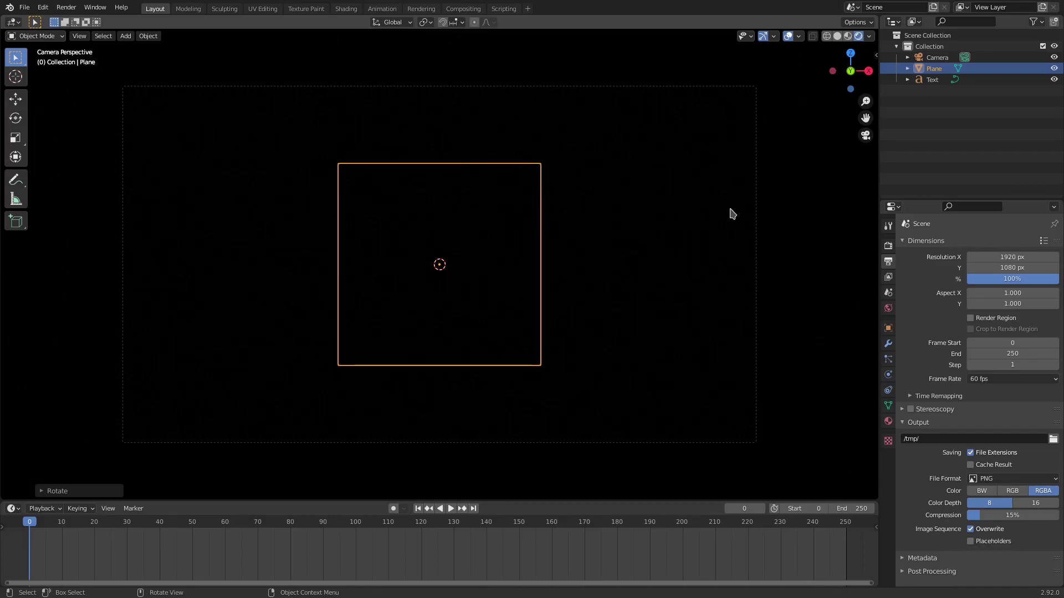
middle_drag(729, 214, 635, 243)
key(g)
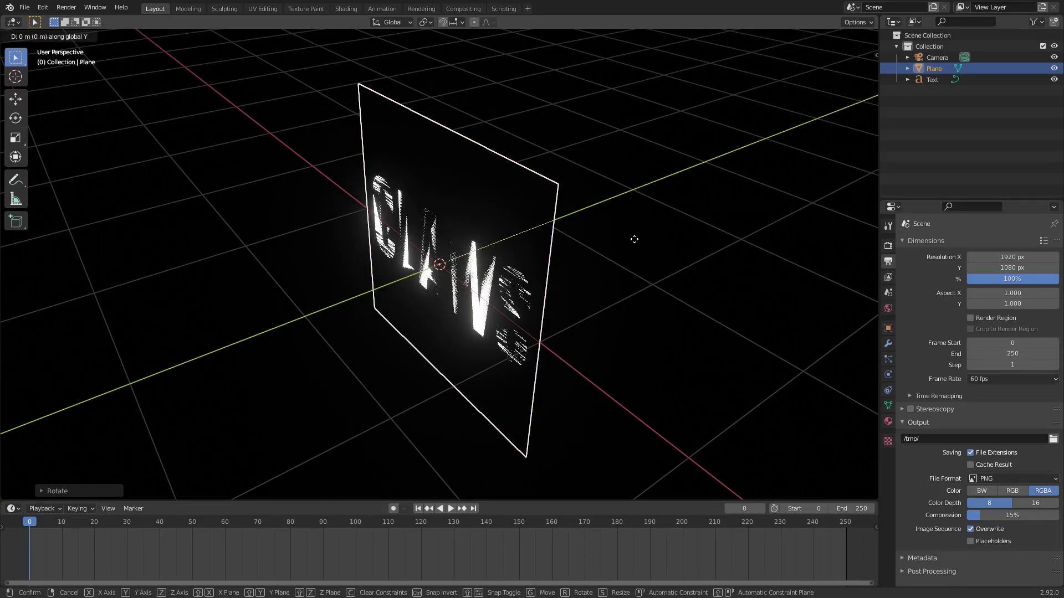
click(611, 245)
mouse_move(612, 244)
middle_down()
mouse_move(539, 209)
mouse_move(399, 237)
mouse_move(610, 254)
middle_up()
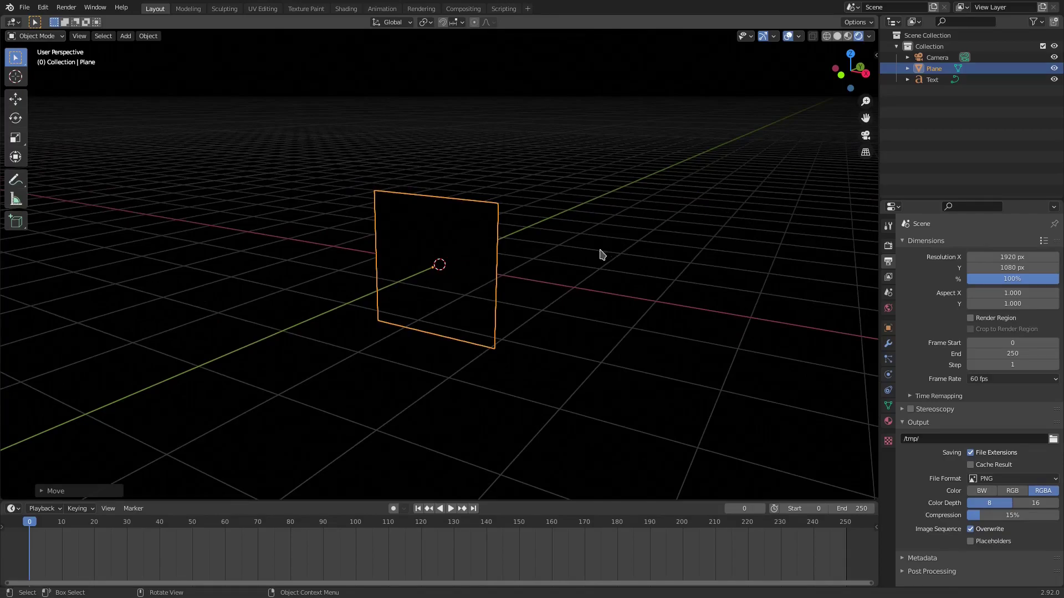
In camera view, scale the plane up and widen it along X to cover the frame.
key(KP_0)
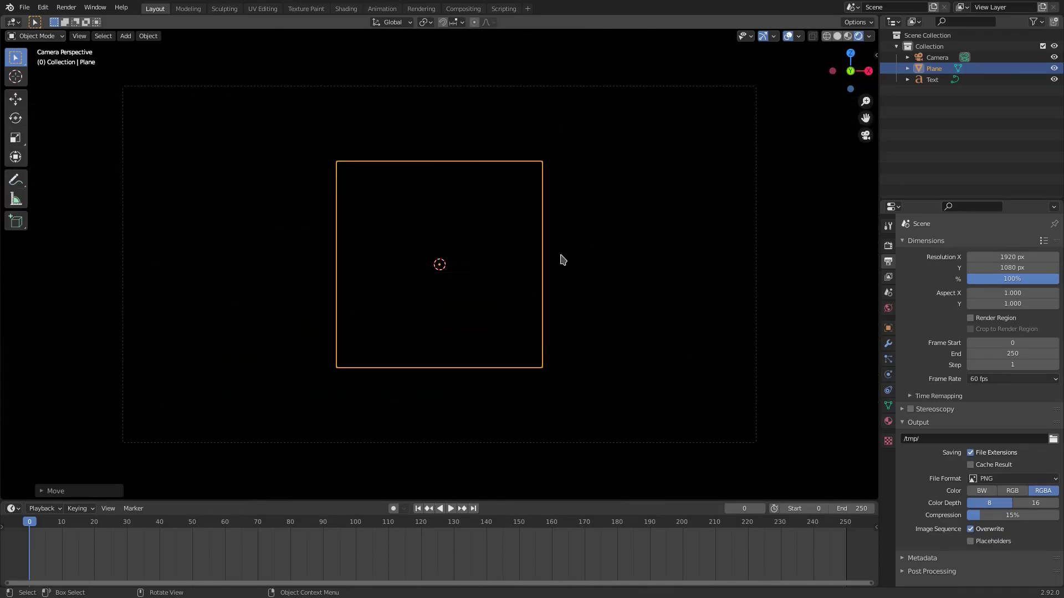
key(s)
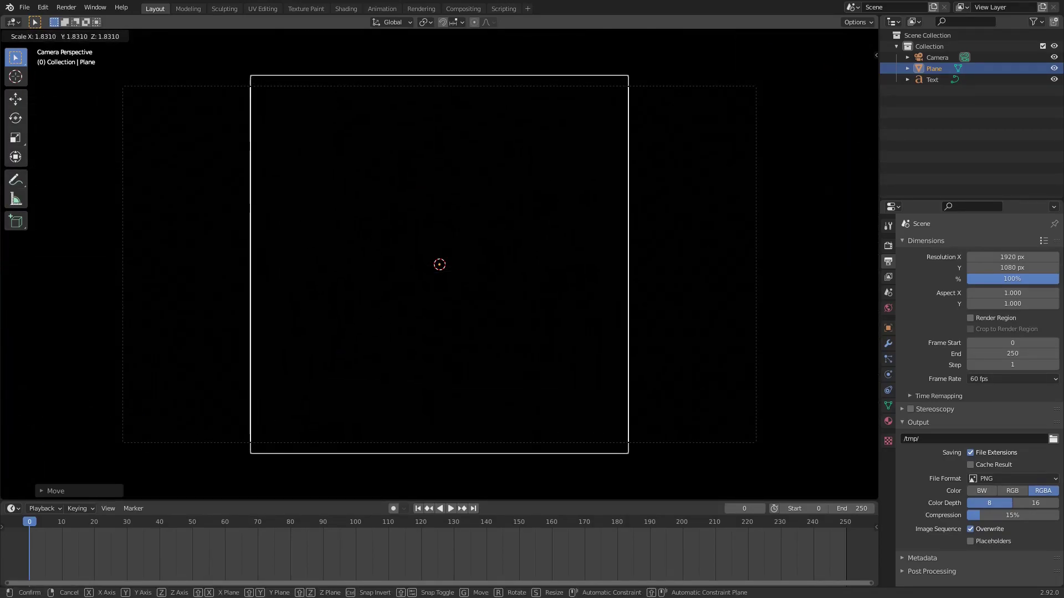
click(615, 266)
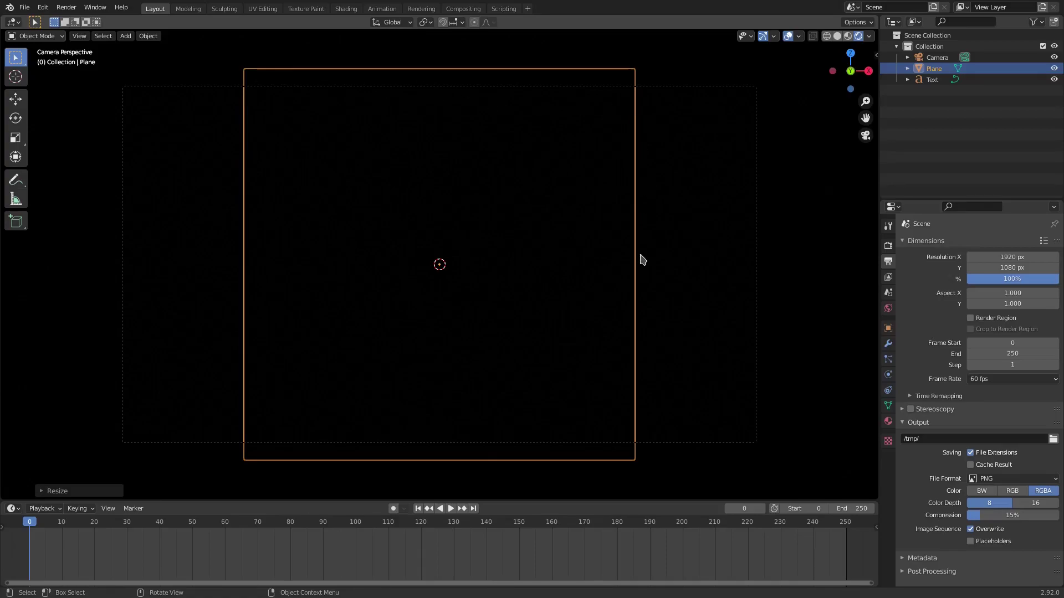
key(s)
key(x)
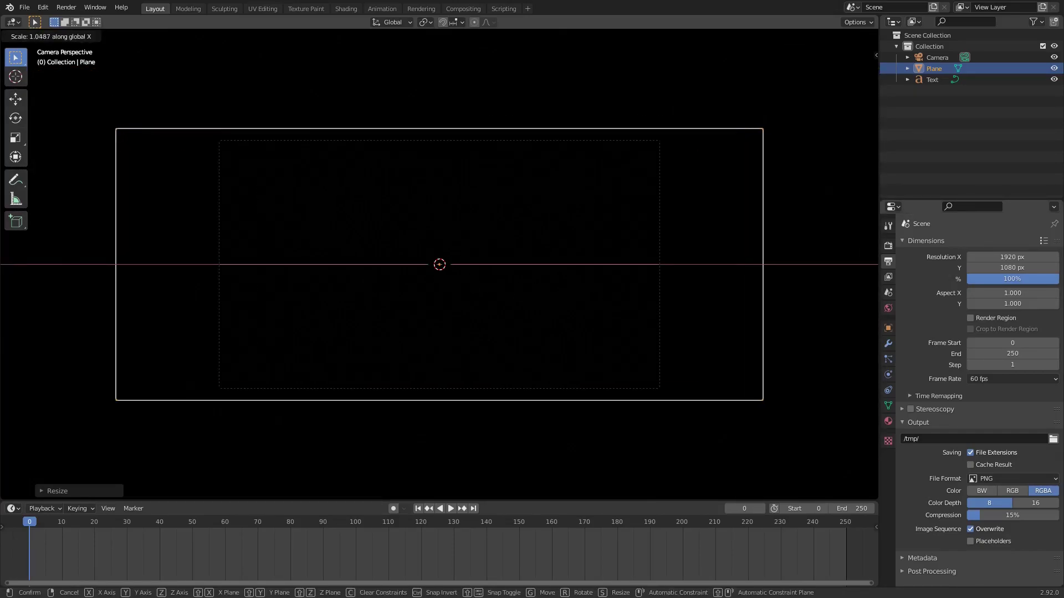
click(618, 295)
scroll(549, 301, up, 3)
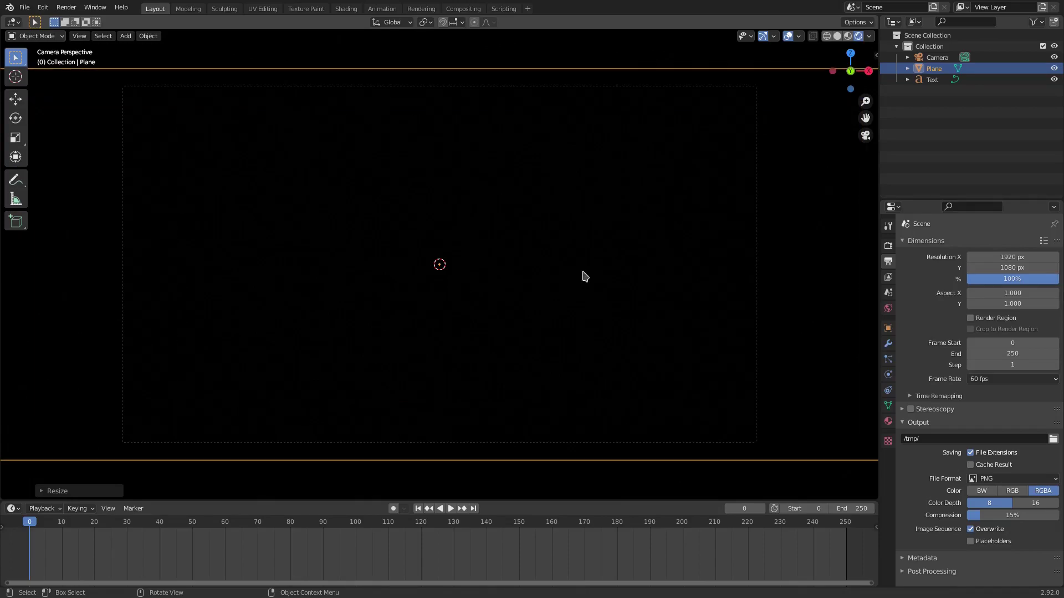
scroll(772, 216, down, 2)
scroll(442, 223, up, 4)
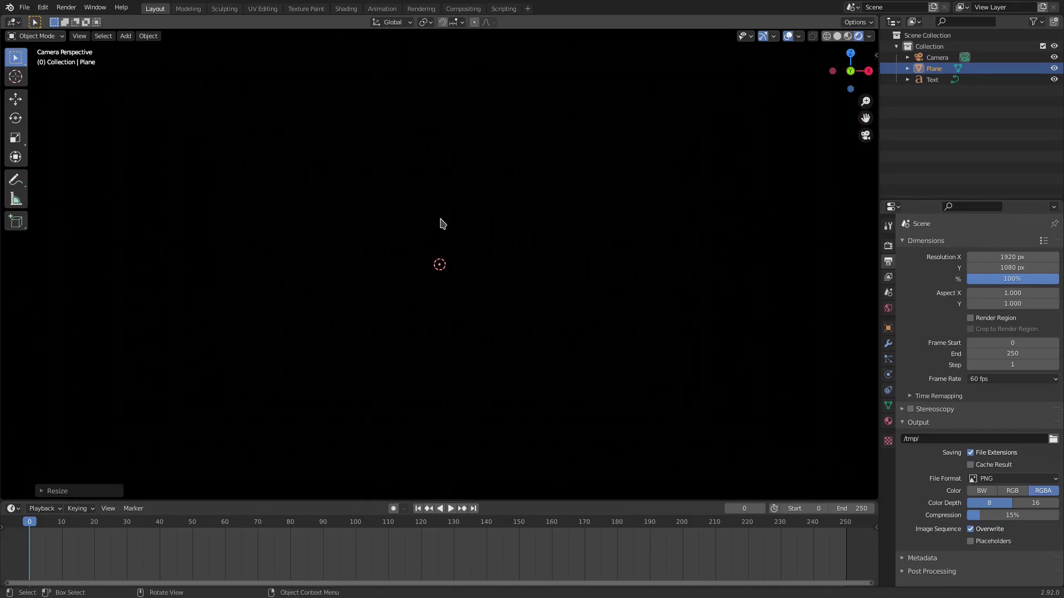
Turn on X-Ray wireframe in the plane's Edit Mode to reveal CLAWS behind it.
key(Tab)
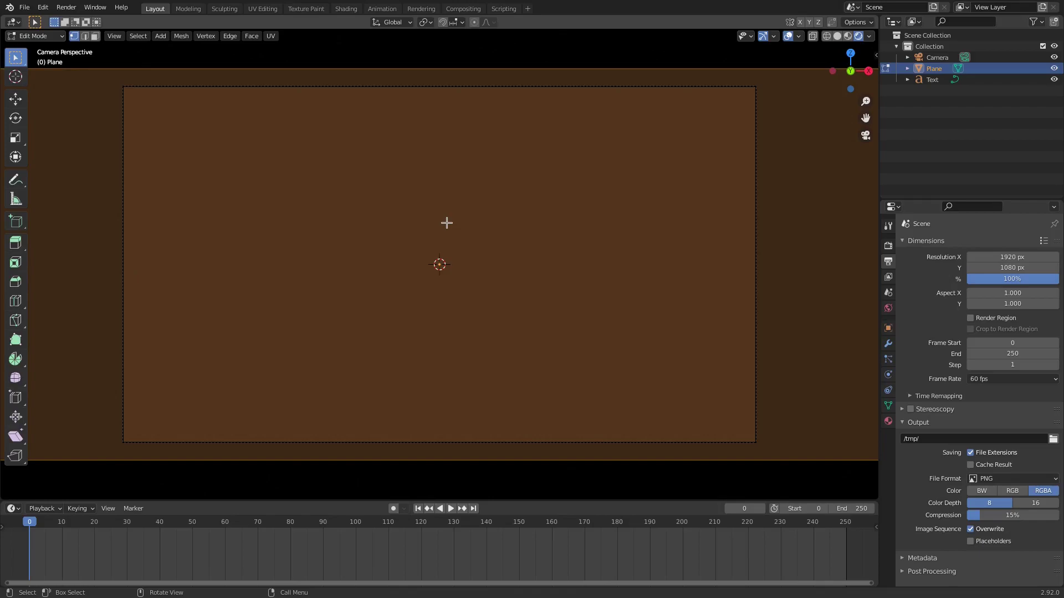
click(813, 37)
click(826, 38)
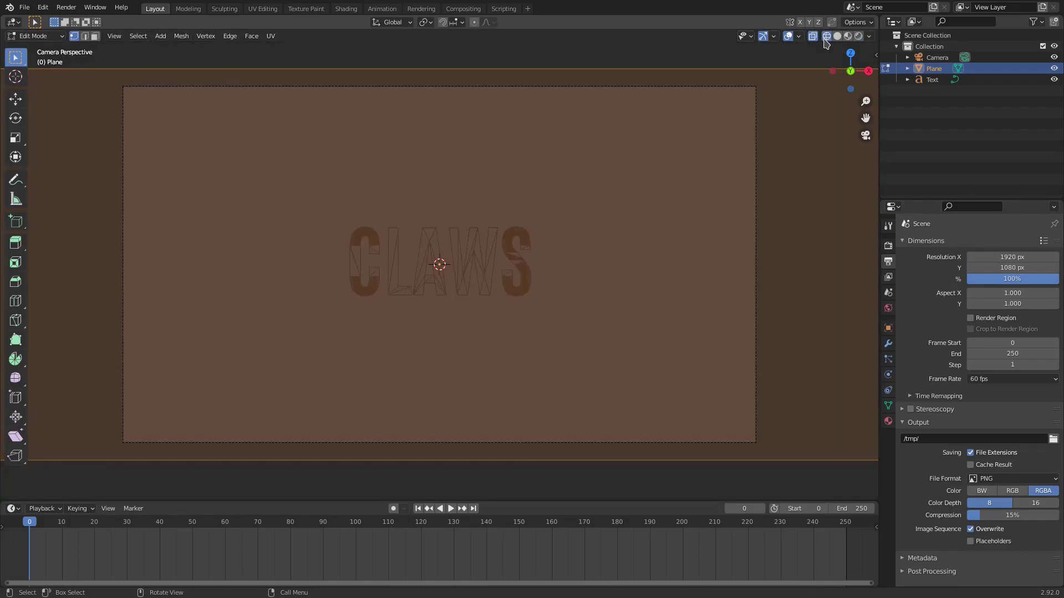
scroll(415, 228, up, 1)
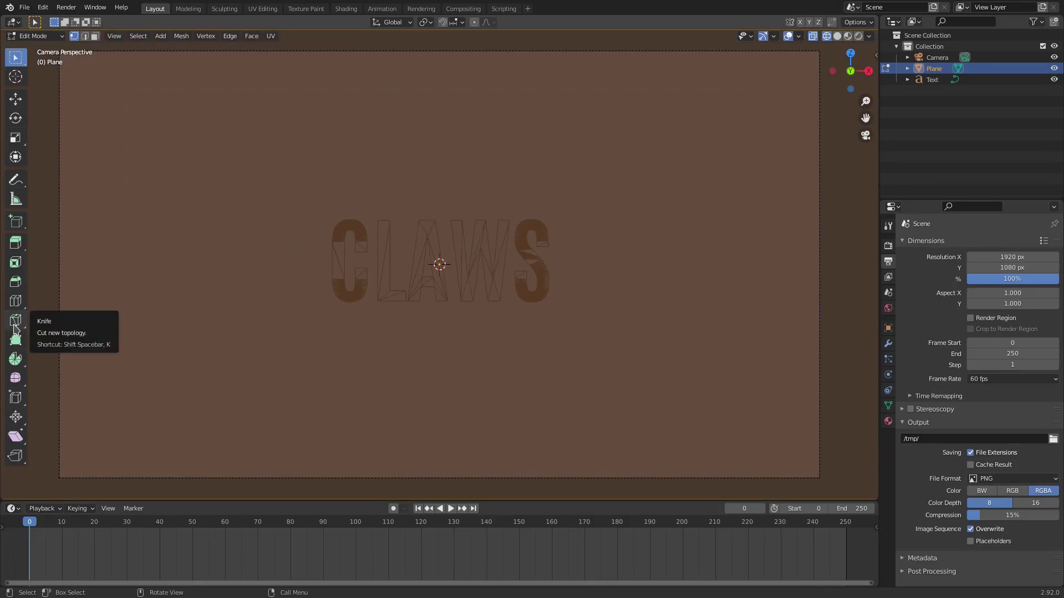
click(14, 325)
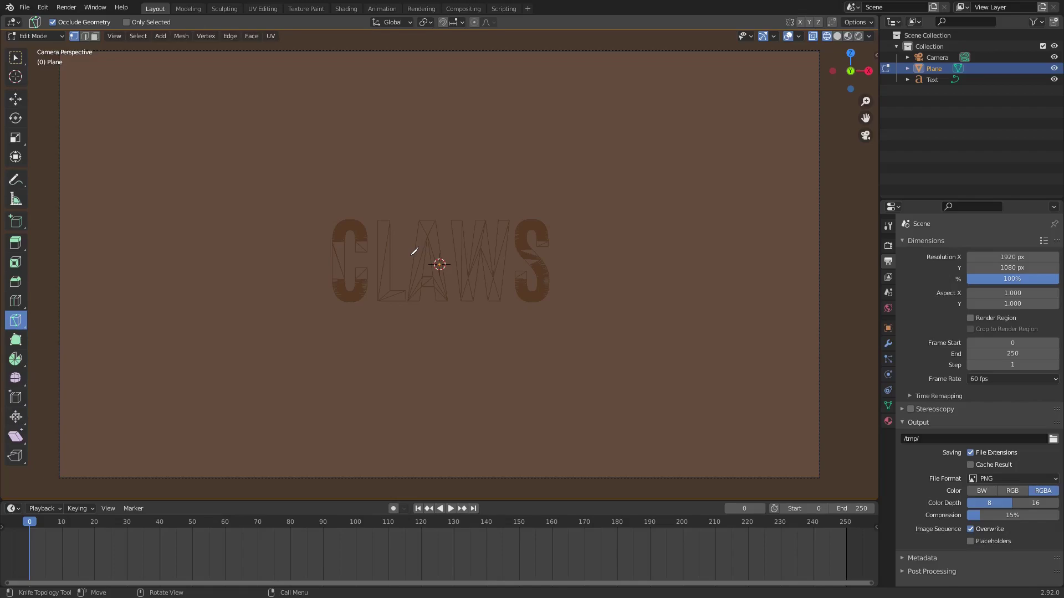
scroll(414, 250, up, 1)
scroll(333, 238, down, 4)
key(grave)
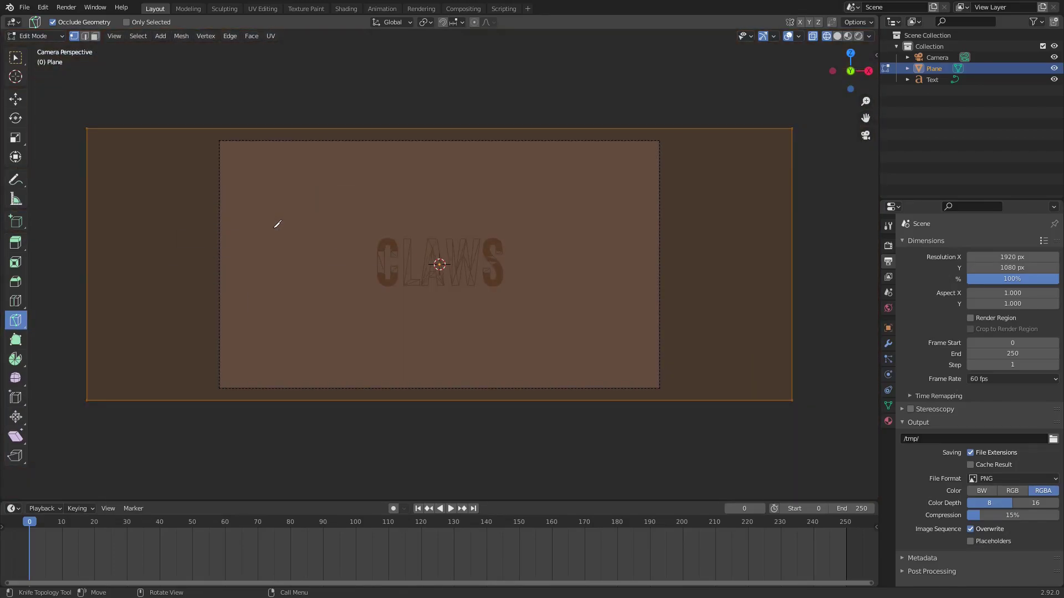
key(Tab)
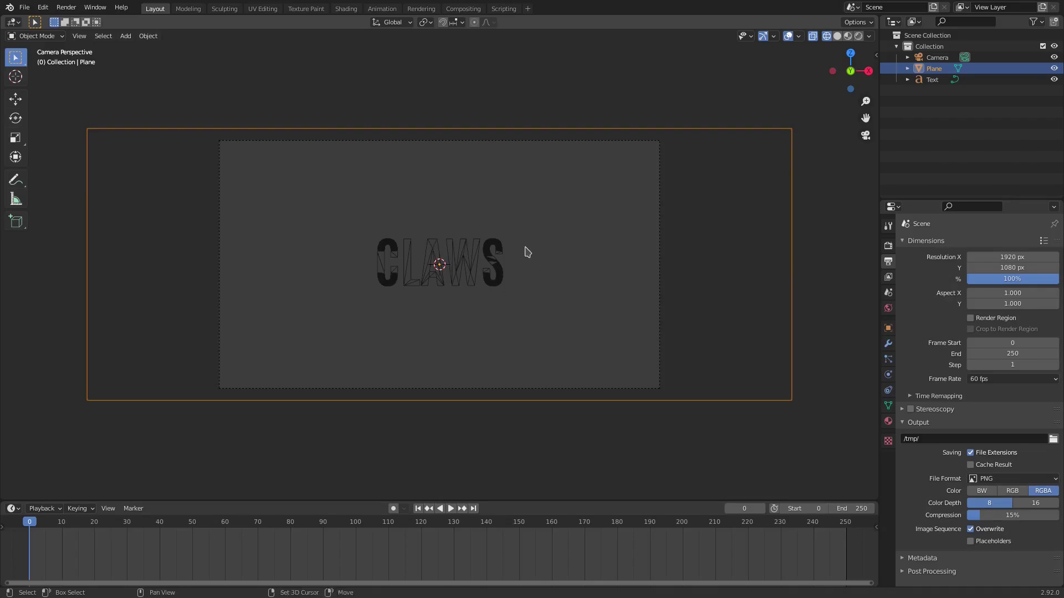
Duplicate the plane in place as Plane.001 and enter its Edit Mode.
key(shift+d)
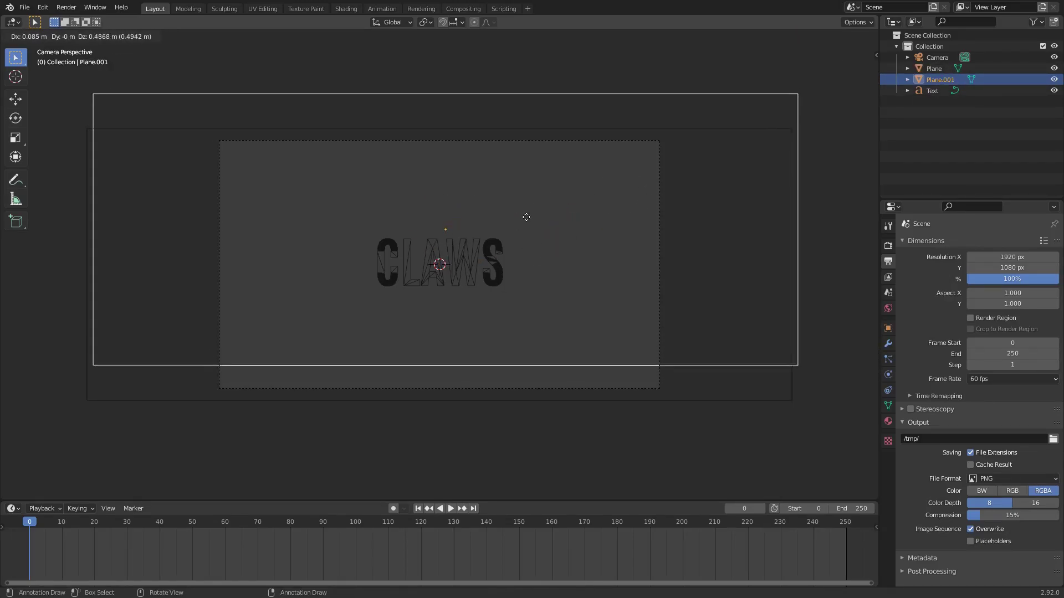
right_click(525, 219)
scroll(481, 275, up, 1)
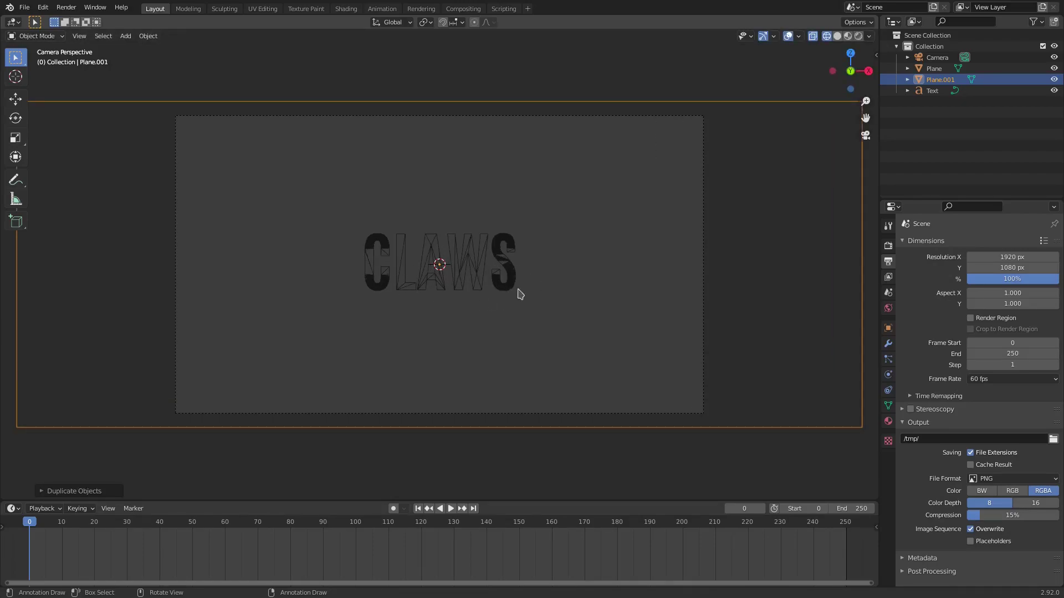
key(Tab)
scroll(532, 330, up, 2)
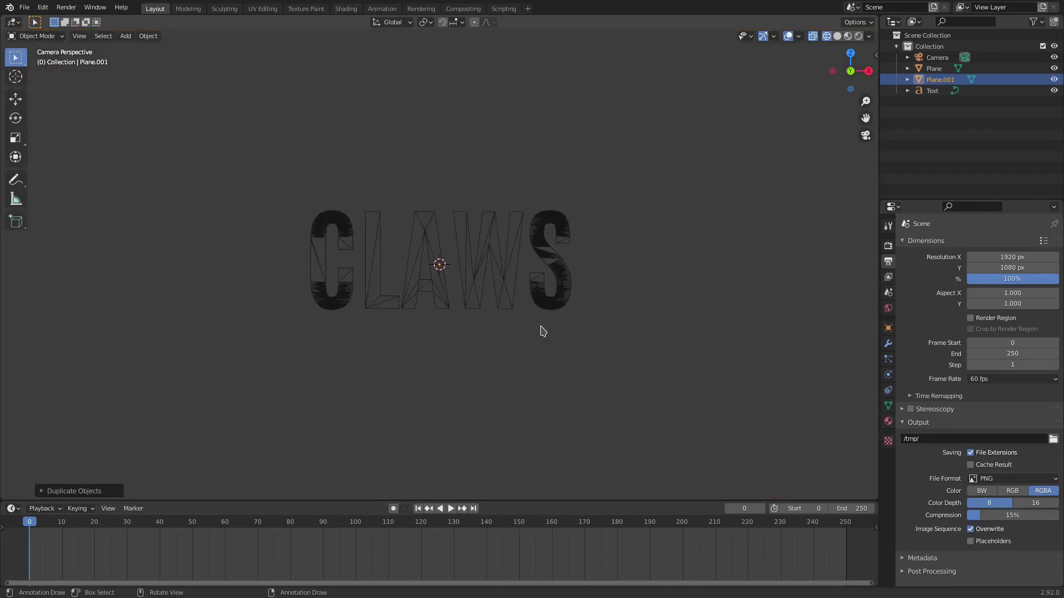
scroll(541, 327, down, 1)
Knife a zigzag path across Plane.001 through CLAWS and back, then confirm the cut.
key(k)
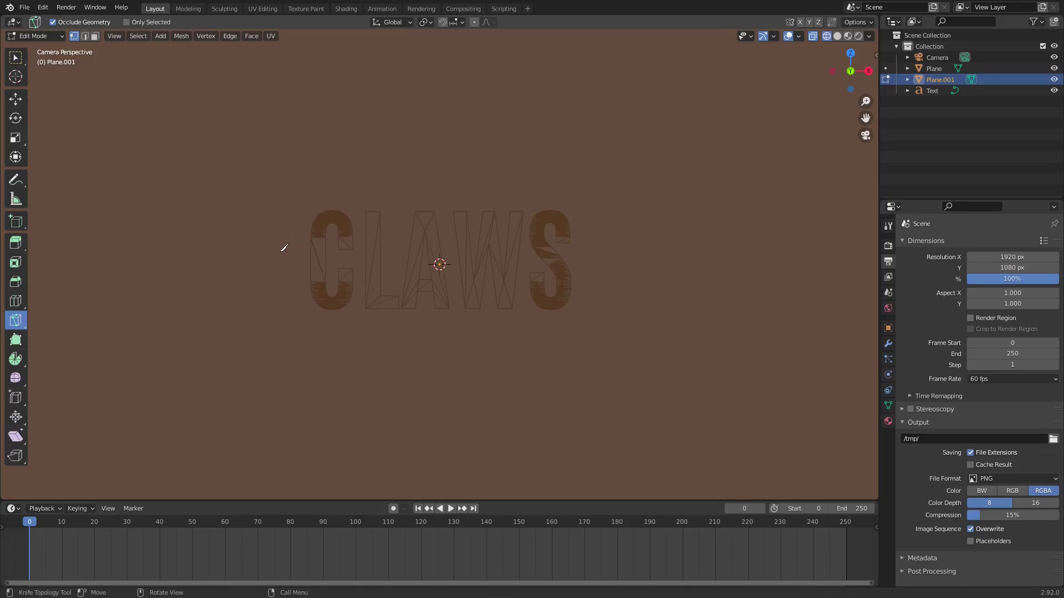
scroll(292, 249, up, 1)
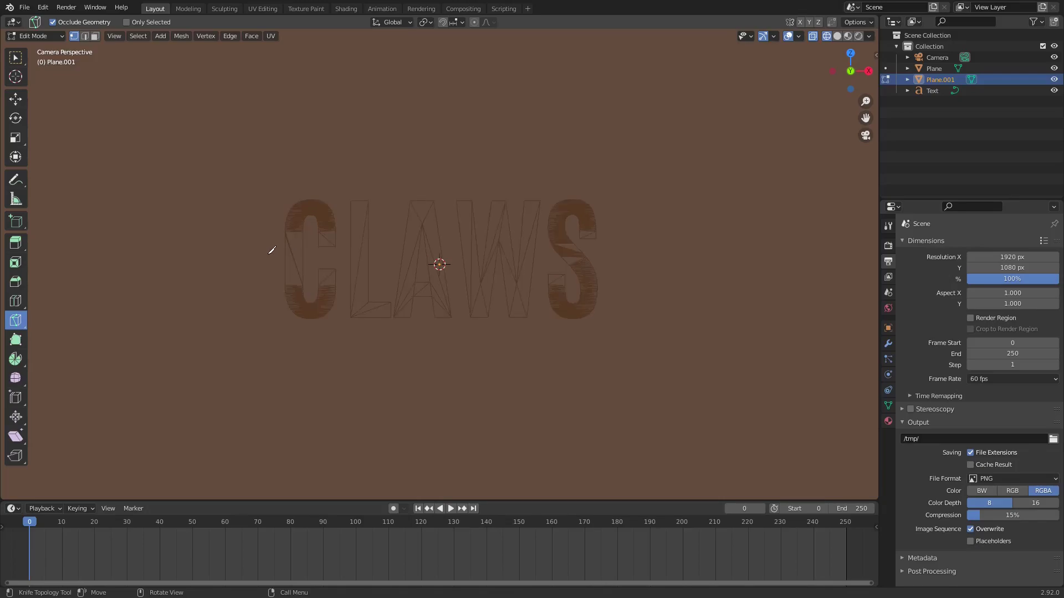
click(264, 260)
click(281, 247)
click(334, 245)
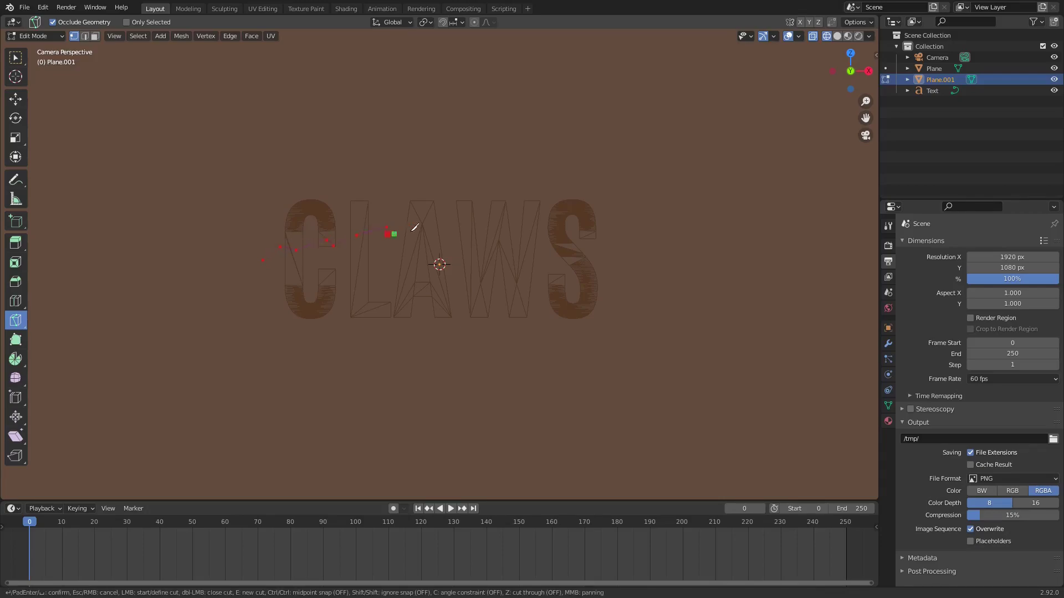
click(508, 228)
click(524, 235)
click(561, 215)
drag(485, 246, 408, 244)
key(Return)
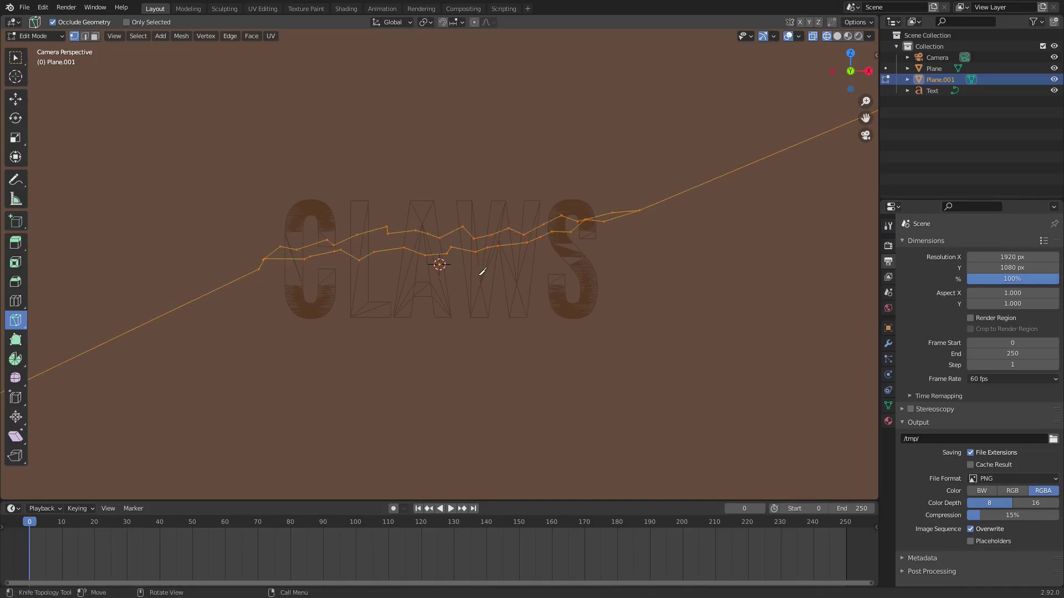
scroll(565, 226, up, 1)
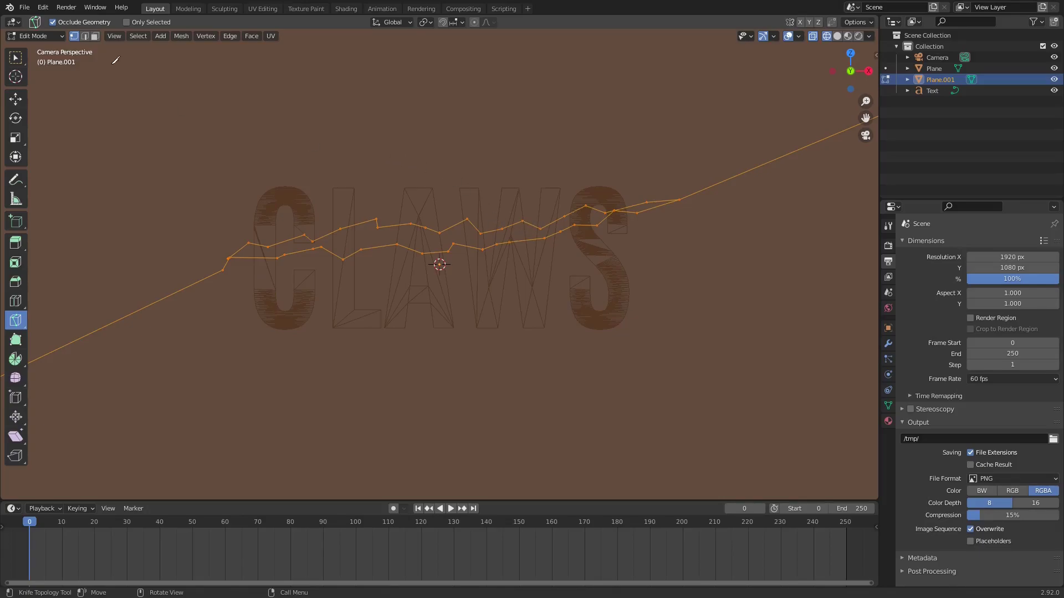
Switch to face selection with box select, clear the selection and use solid shading.
click(95, 36)
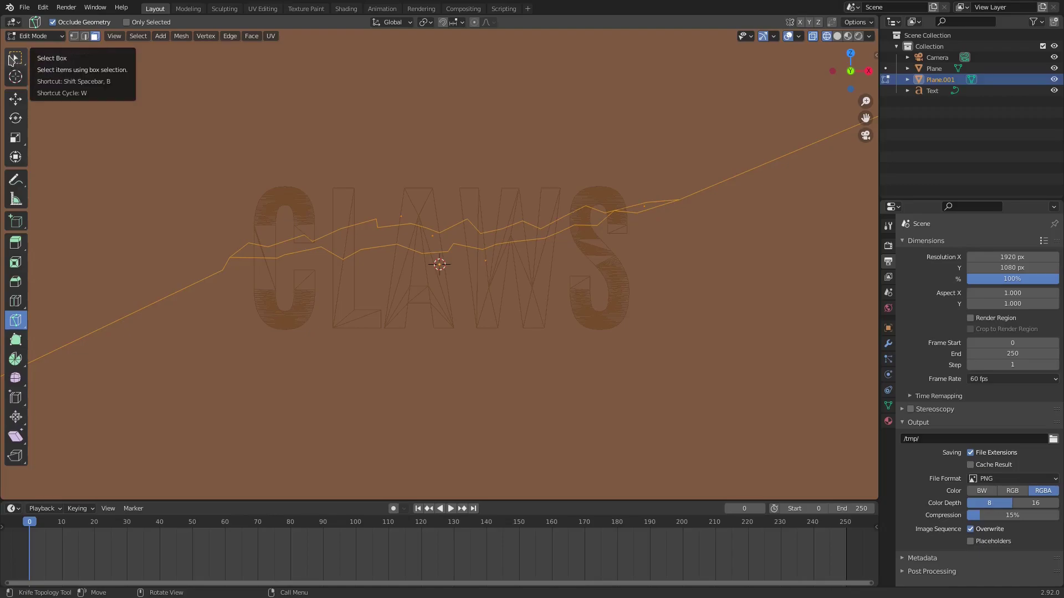
click(16, 57)
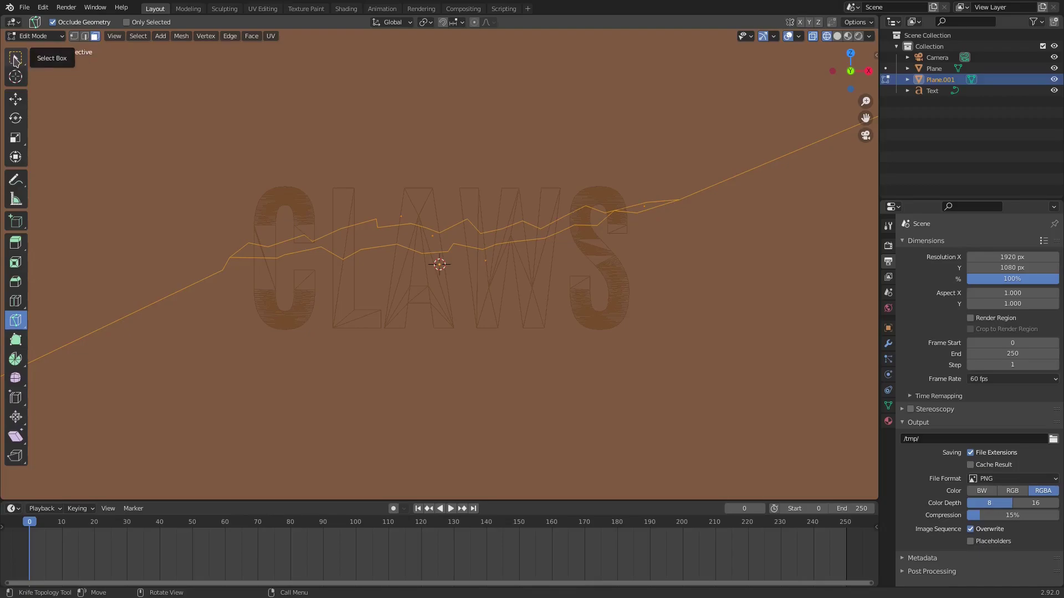
click(374, 239)
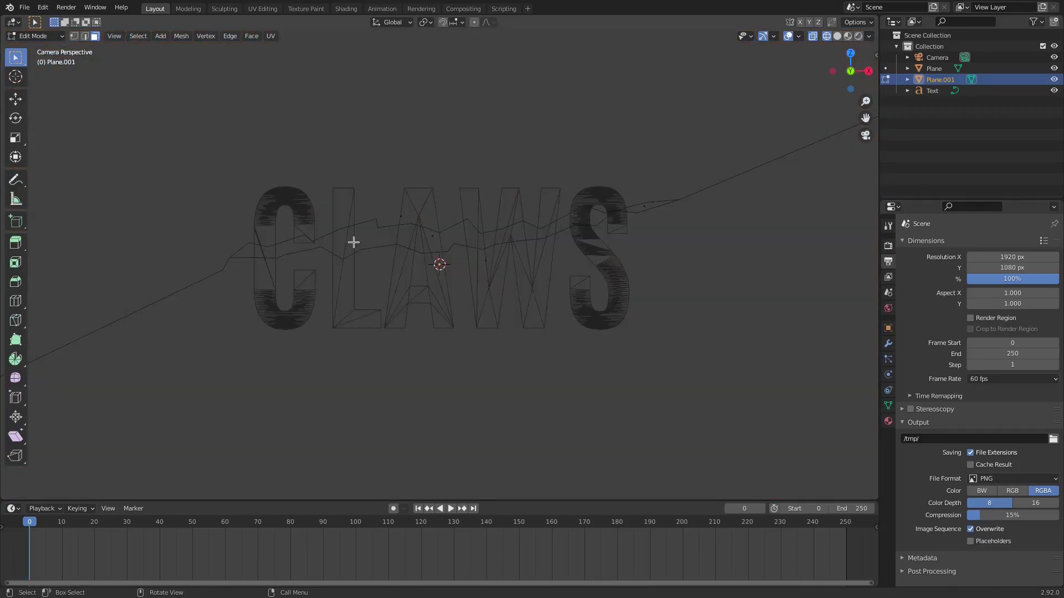
click(837, 36)
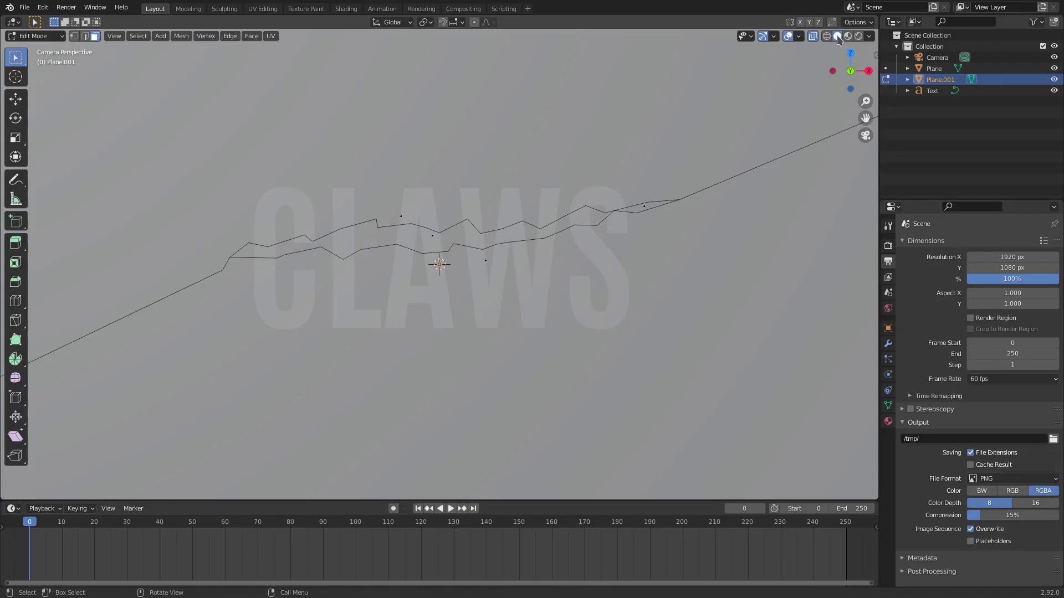
Select Plane.001's jagged band face and small end piece, then delete them.
click(372, 237)
click(437, 242)
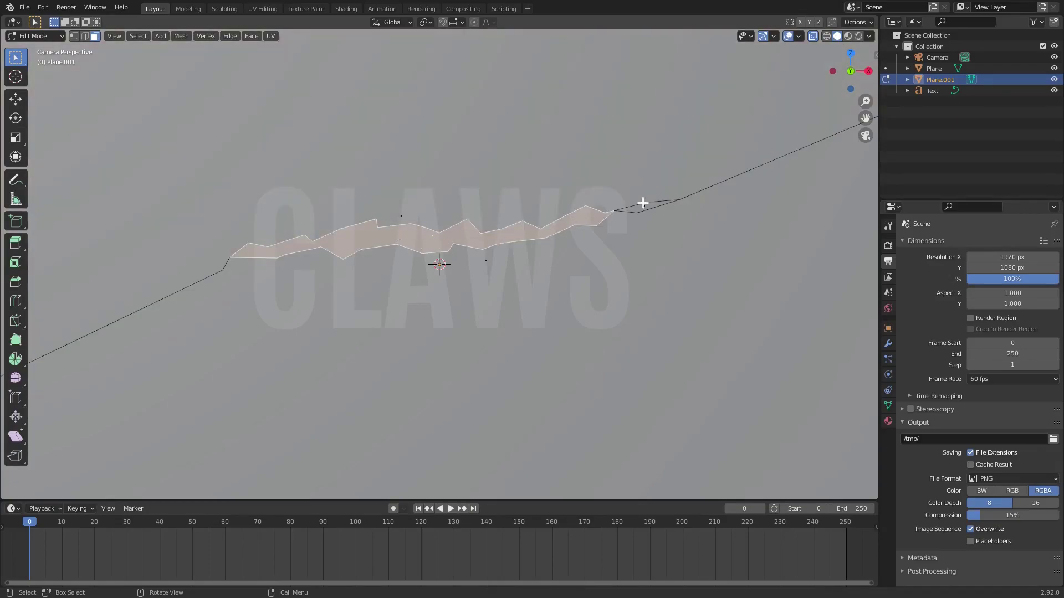
shift+click(642, 204)
scroll(643, 200, up, 1)
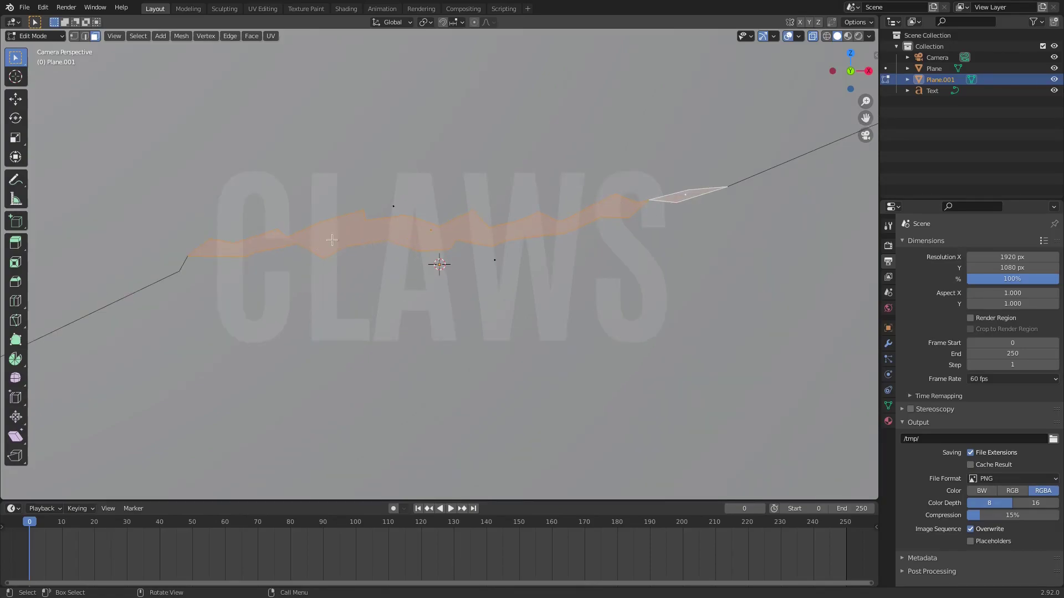
right_click(511, 217)
click(469, 223)
scroll(425, 235, down, 2)
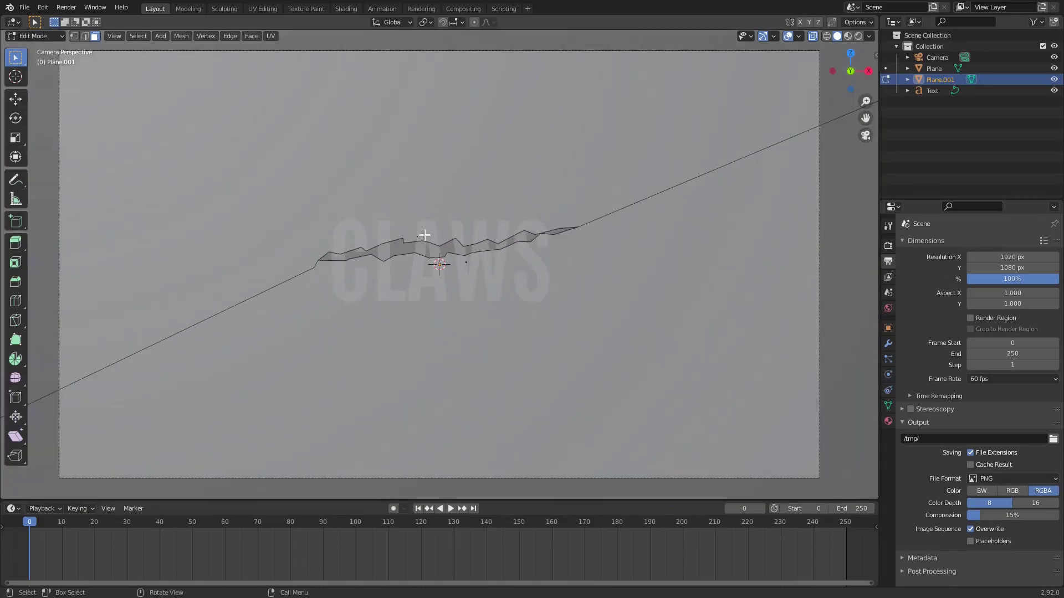
scroll(424, 236, up, 3)
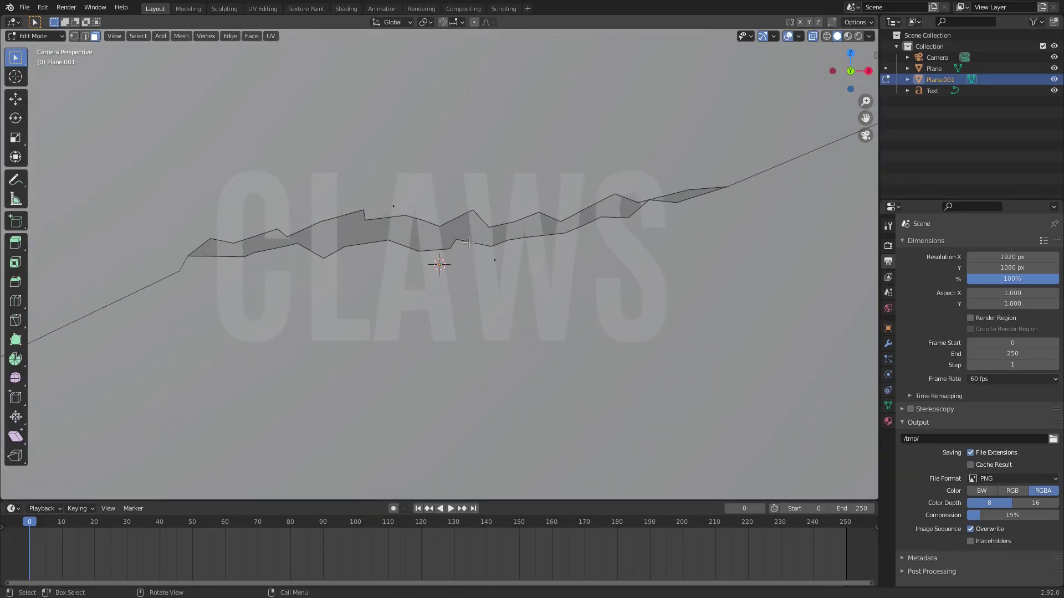
scroll(580, 277, down, 3)
scroll(515, 277, up, 2)
scroll(530, 281, up, 1)
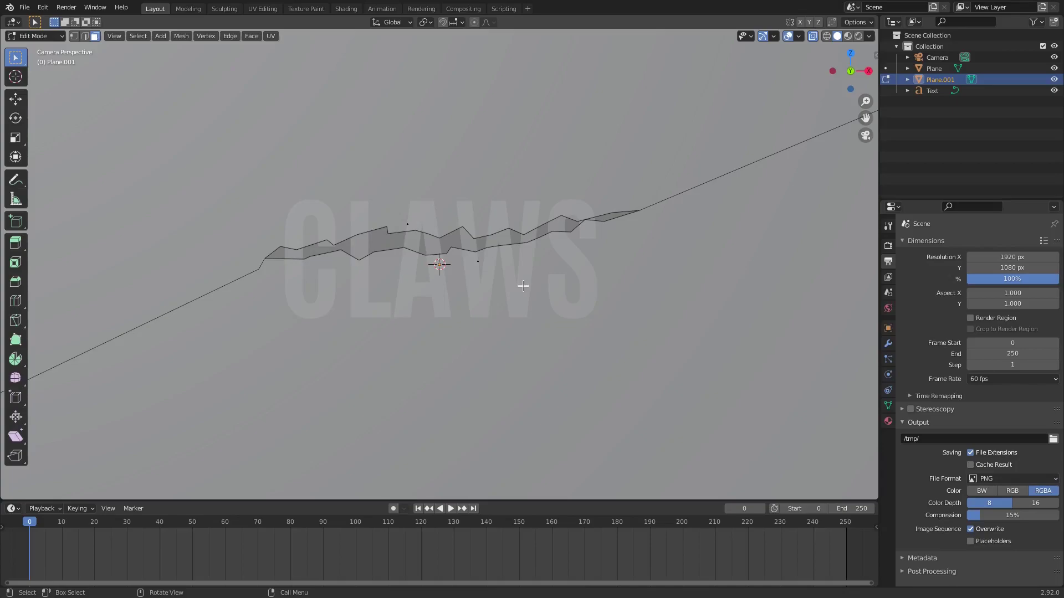
Return to Object Mode and select the Plane backdrop object.
key(Tab)
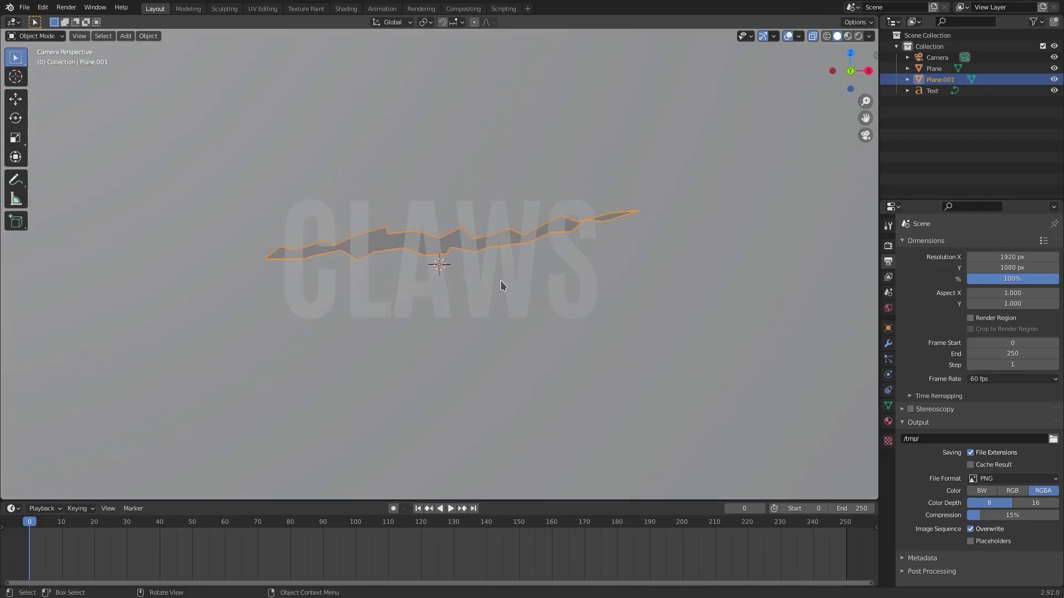
scroll(494, 286, down, 2)
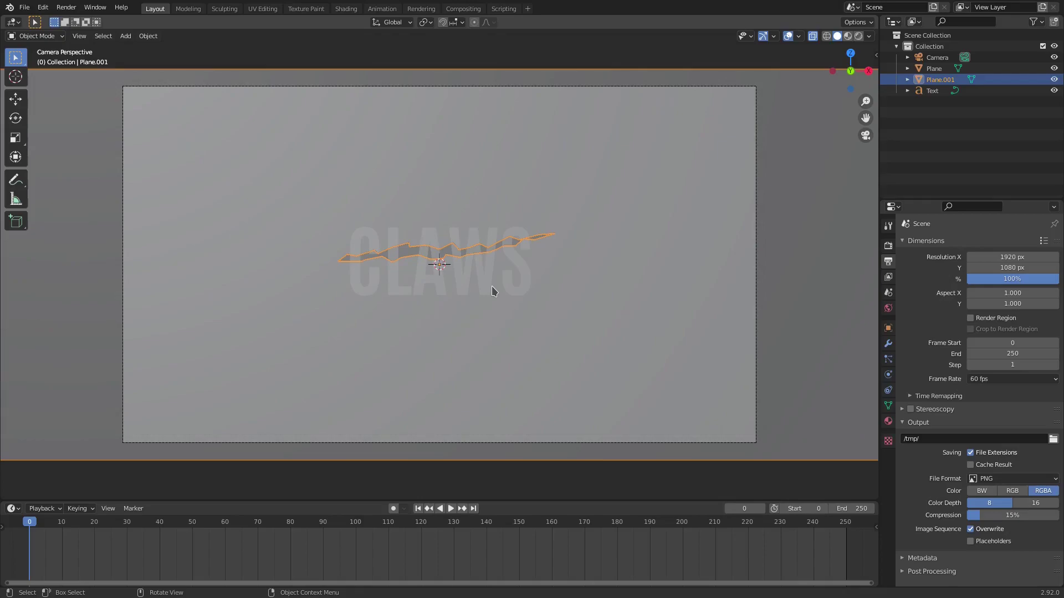
click(615, 325)
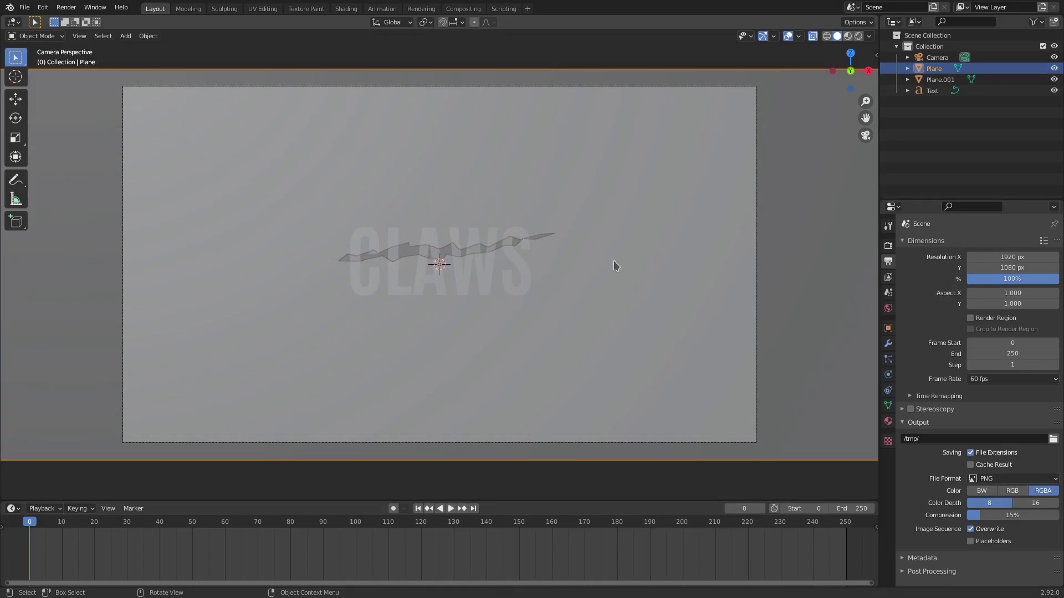
scroll(601, 260, down, 2)
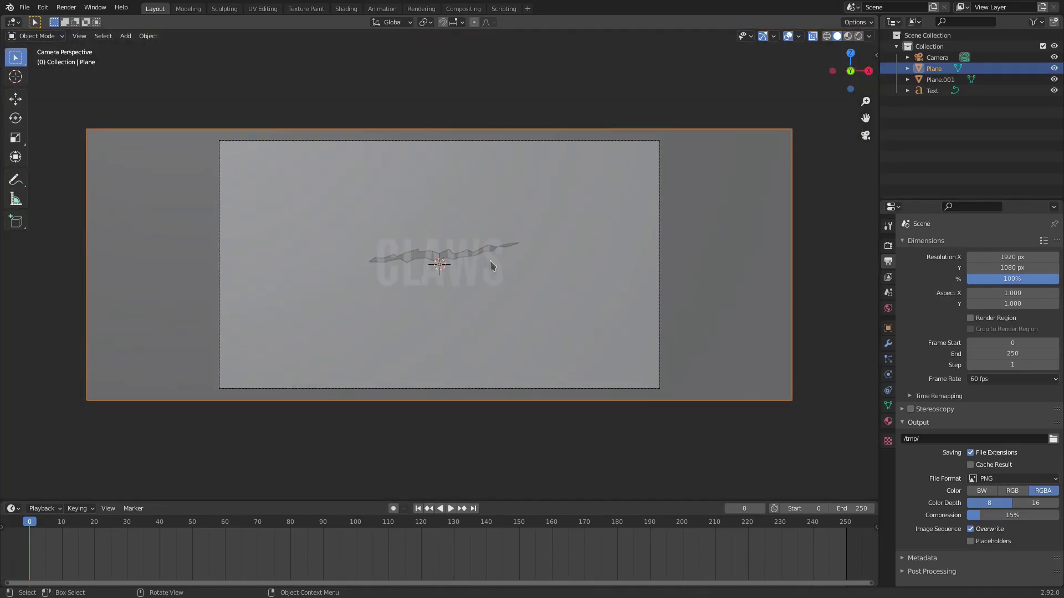
scroll(490, 260, up, 6)
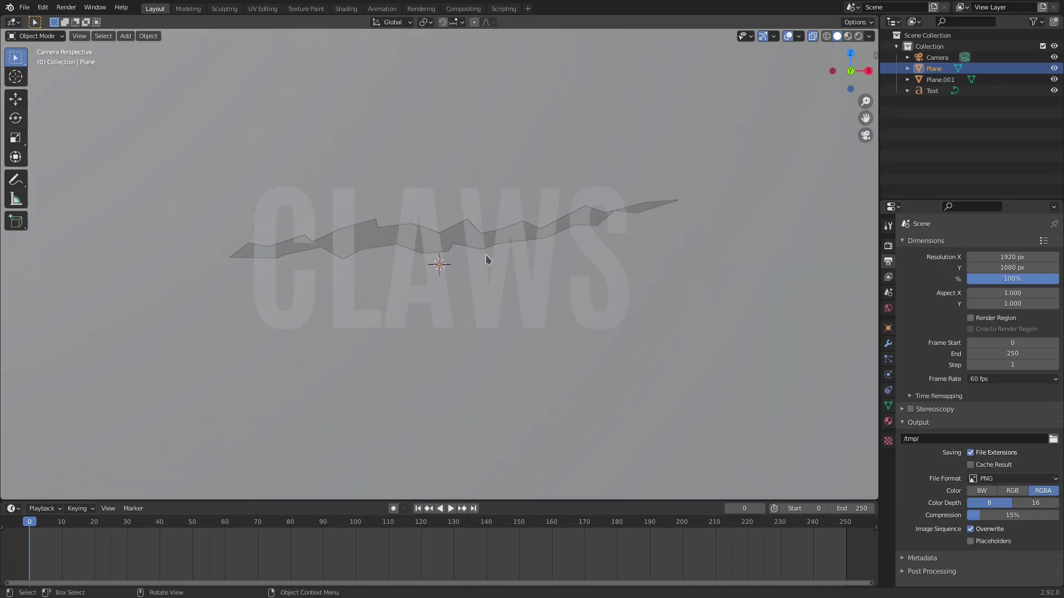
scroll(488, 255, down, 1)
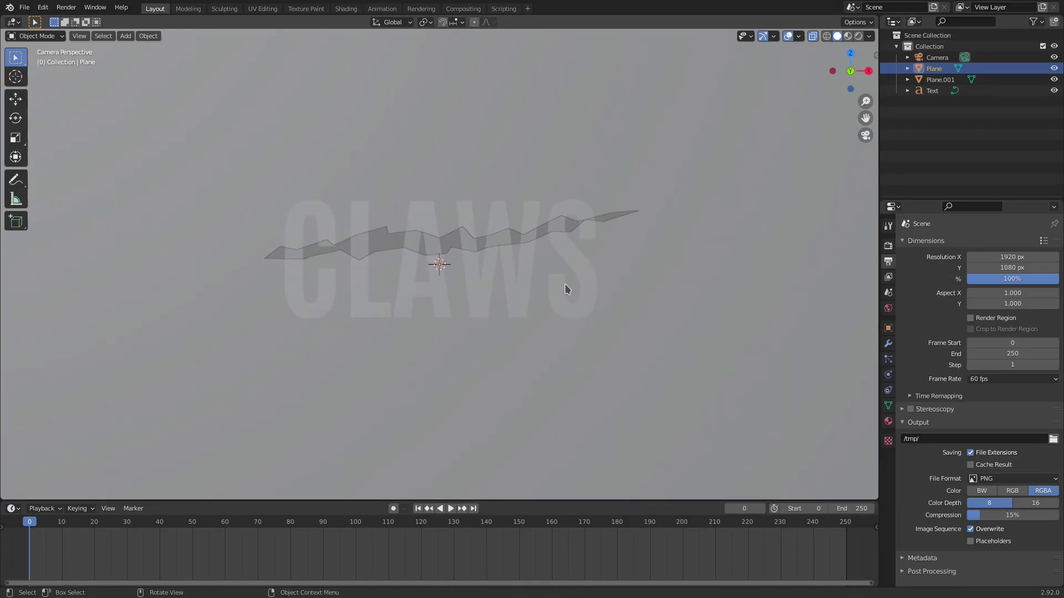
In Edit Mode on Plane, make two jagged Knife cuts across the mesh.
key(Tab)
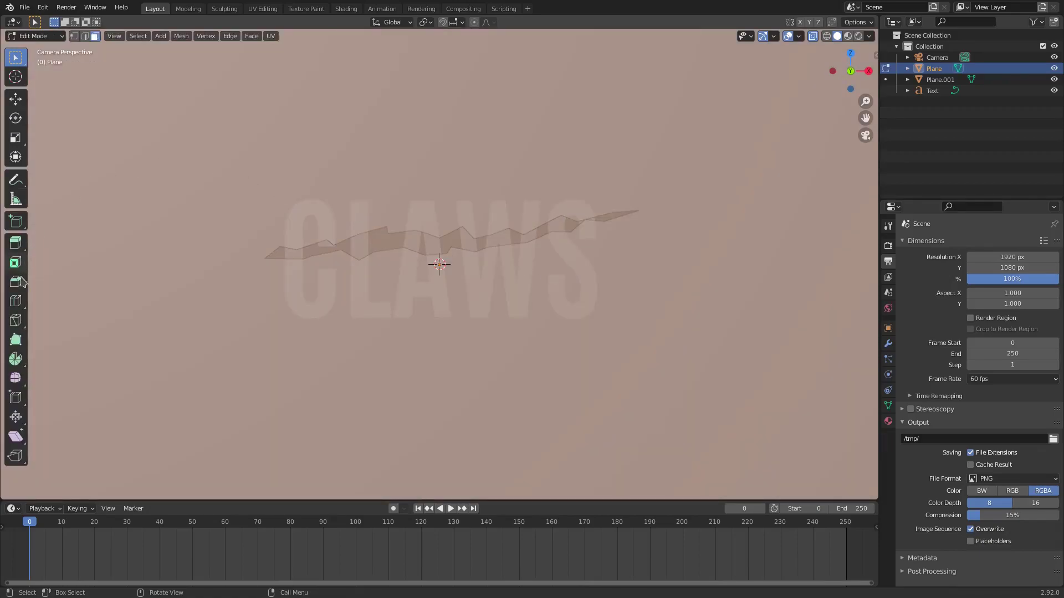
click(15, 316)
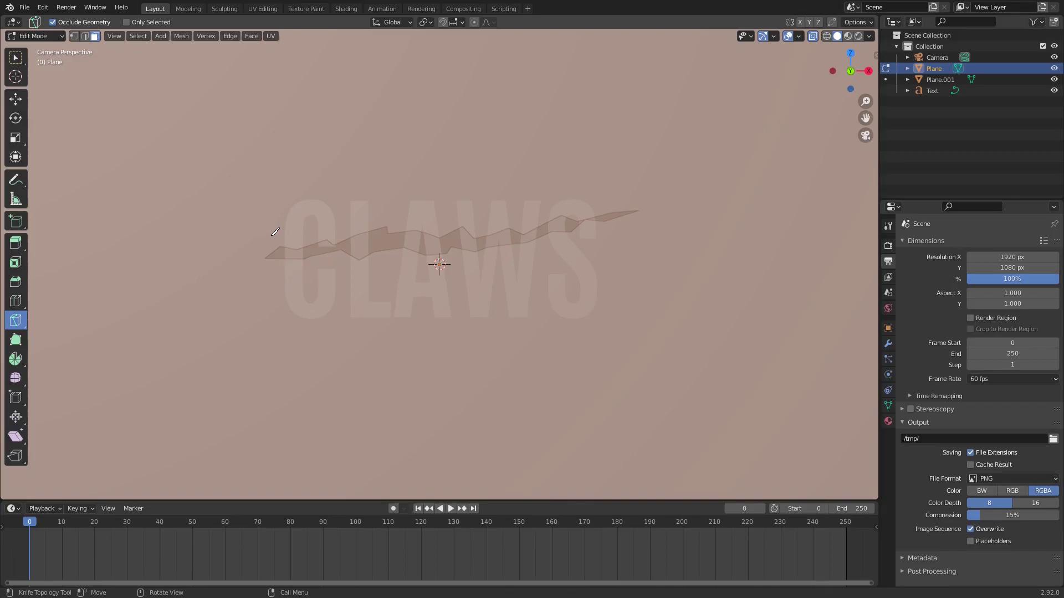
mouse_move(266, 245)
mouse_down()
mouse_move(427, 221)
mouse_move(477, 230)
mouse_move(578, 216)
mouse_move(584, 228)
mouse_move(644, 216)
mouse_move(631, 233)
mouse_move(541, 244)
mouse_move(447, 254)
mouse_move(424, 238)
mouse_move(239, 262)
mouse_up()
key(Return)
key(alt+a)
mouse_move(266, 250)
mouse_down()
mouse_move(364, 224)
mouse_move(547, 219)
mouse_move(603, 204)
mouse_move(642, 216)
mouse_move(520, 250)
mouse_move(481, 240)
mouse_move(328, 256)
mouse_move(268, 248)
mouse_up()
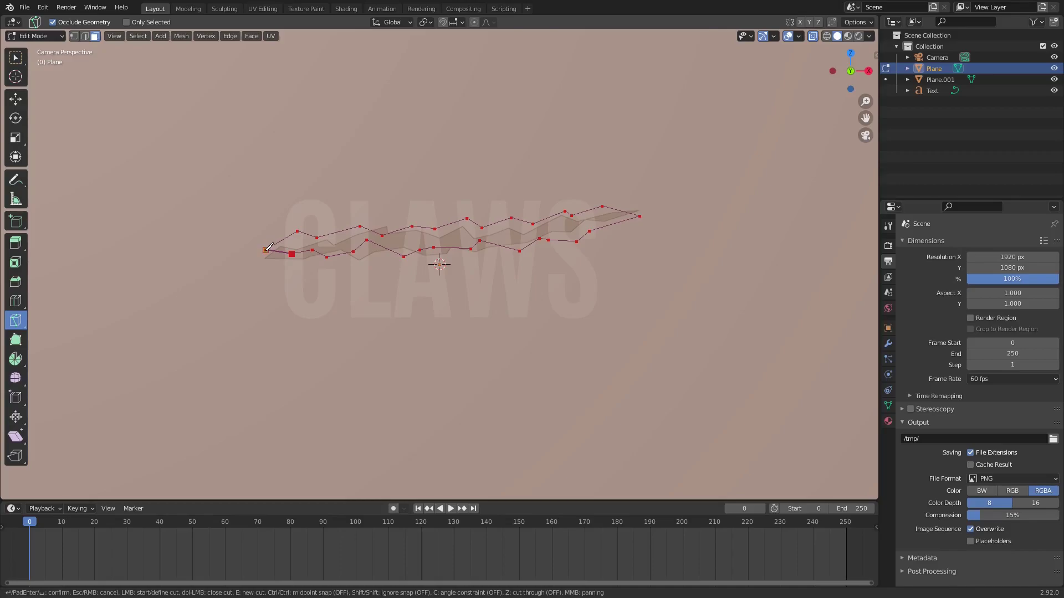
key(Return)
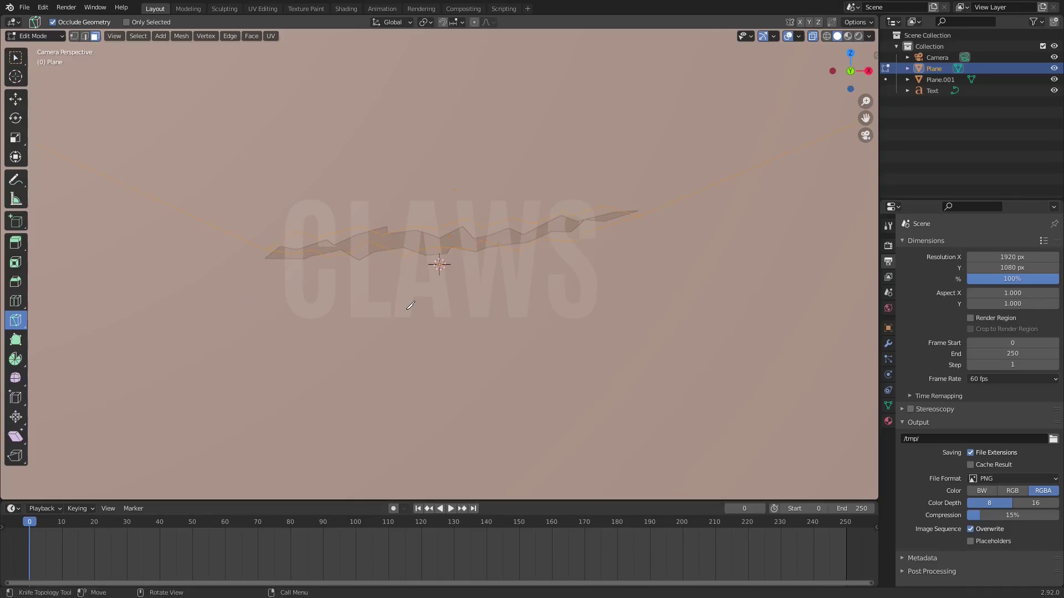
Knife the top edge of a lower zigzag slash from left to right.
drag(258, 300, 386, 274)
click(392, 290)
click(419, 271)
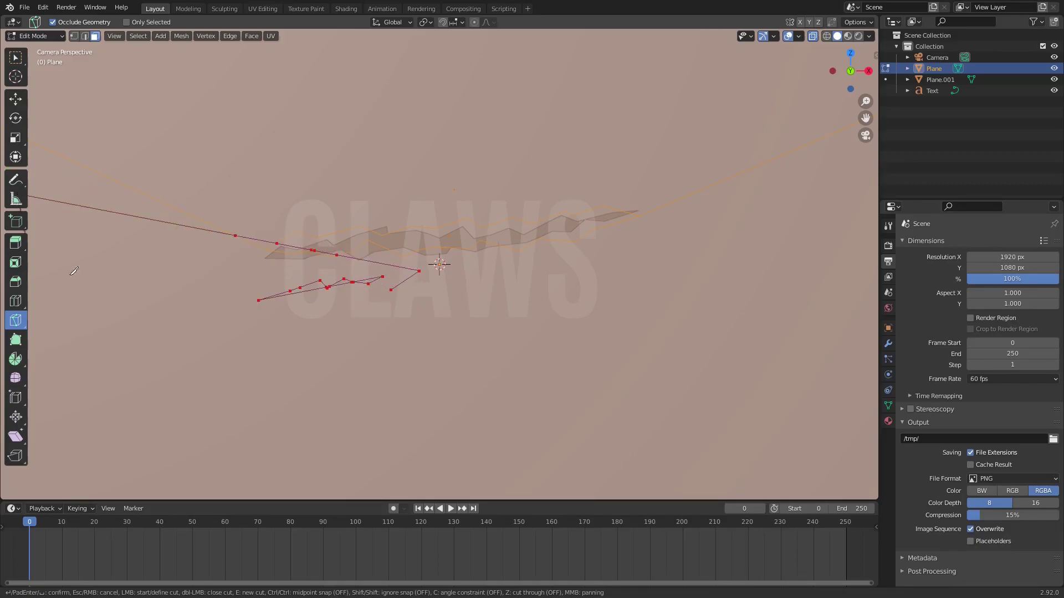
key(Escape)
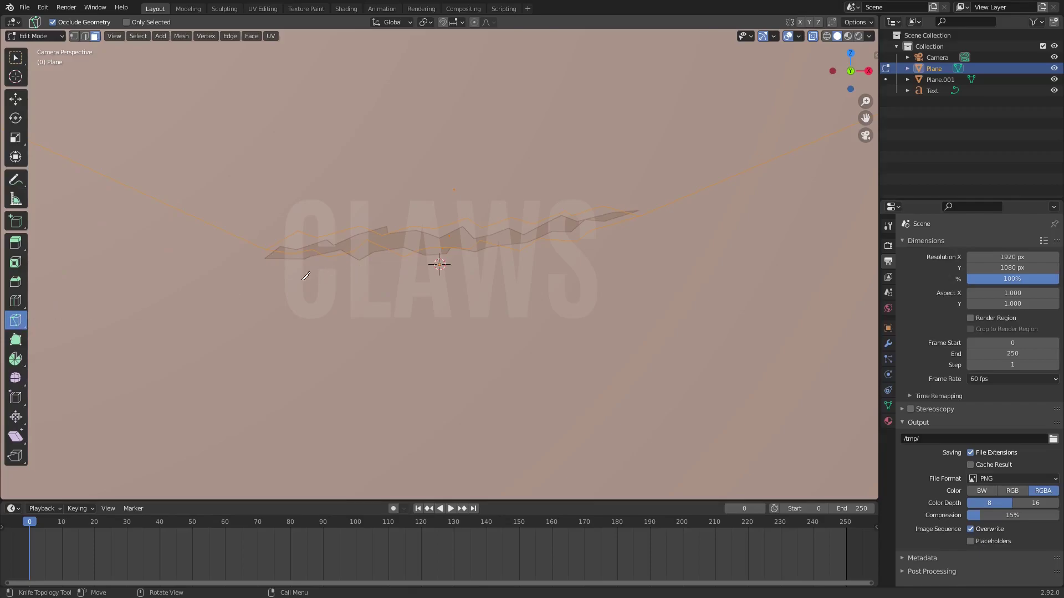
click(272, 289)
click(289, 283)
click(302, 293)
click(324, 277)
click(358, 271)
click(408, 271)
click(419, 280)
click(444, 270)
click(481, 268)
click(486, 273)
click(522, 265)
click(527, 271)
click(556, 262)
click(568, 259)
click(618, 247)
Trace the lower slash back to the left, close its outline and confirm the cut.
click(537, 279)
click(492, 279)
click(477, 290)
click(434, 286)
click(415, 293)
click(380, 293)
click(365, 295)
click(345, 297)
click(315, 294)
click(312, 303)
click(291, 307)
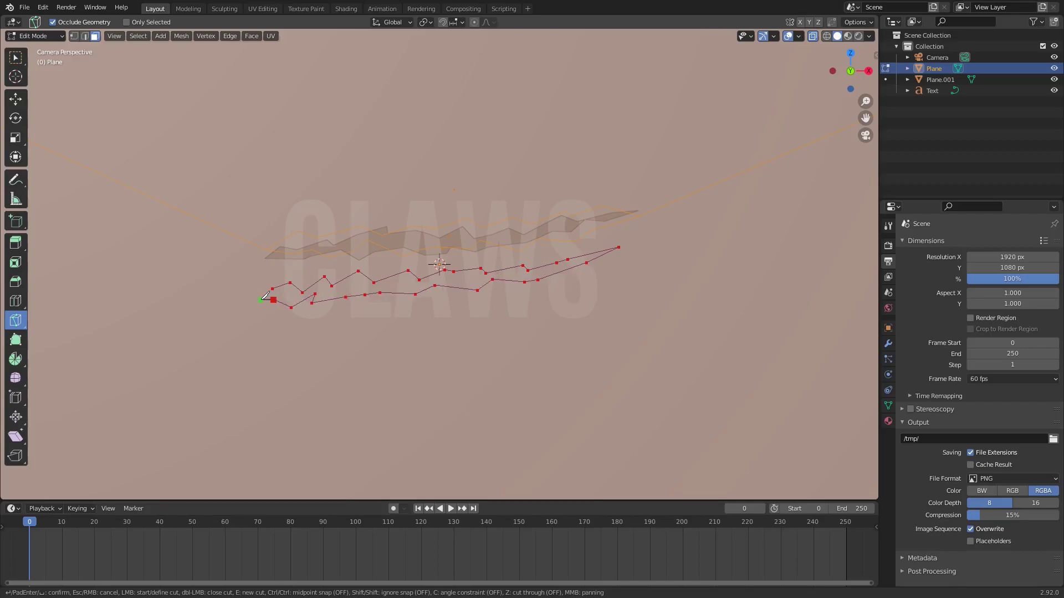
key(Return)
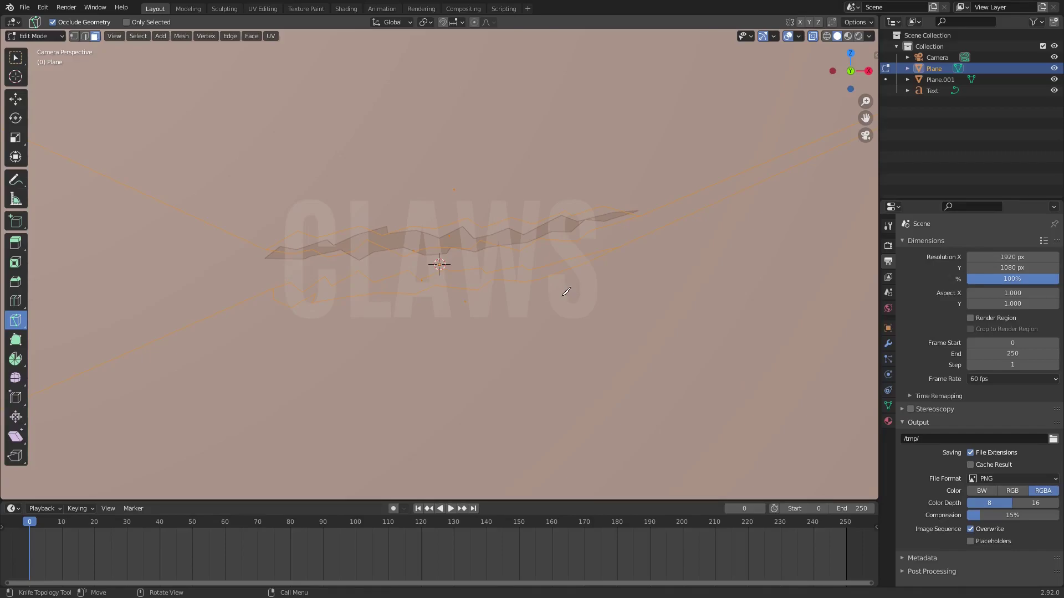
Knife a small closed slash outline on the right side of the Plane.
click(608, 272)
click(593, 287)
click(560, 286)
click(553, 302)
click(529, 324)
click(527, 339)
click(541, 322)
click(550, 304)
click(558, 310)
click(565, 301)
click(591, 294)
key(Return)
Select the zigzag strip, lower slash, small right slash and sliver faces, then delete them.
click(16, 60)
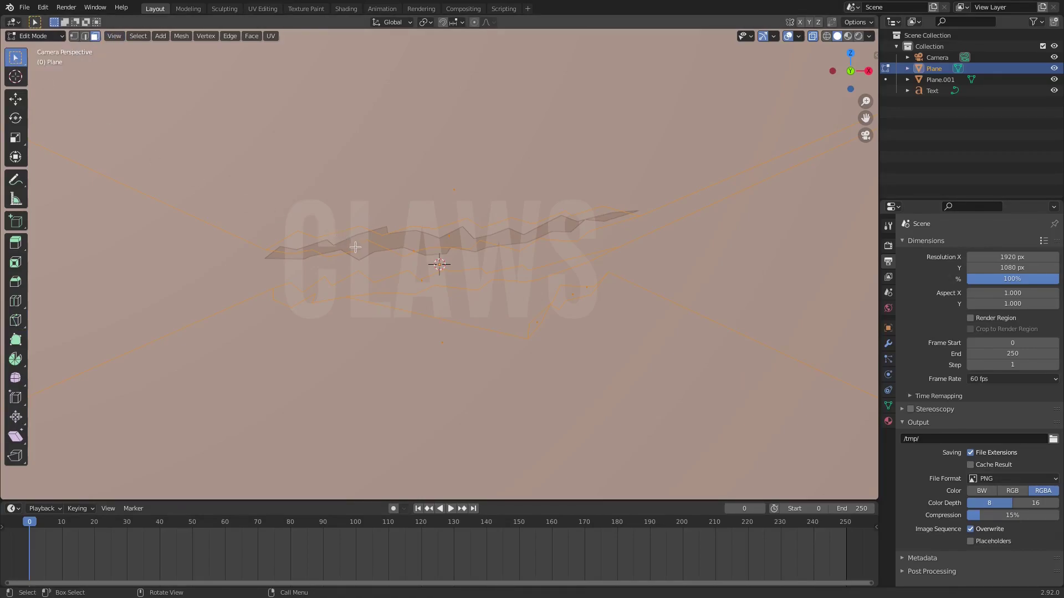
key(alt+a)
click(450, 235)
click(451, 235)
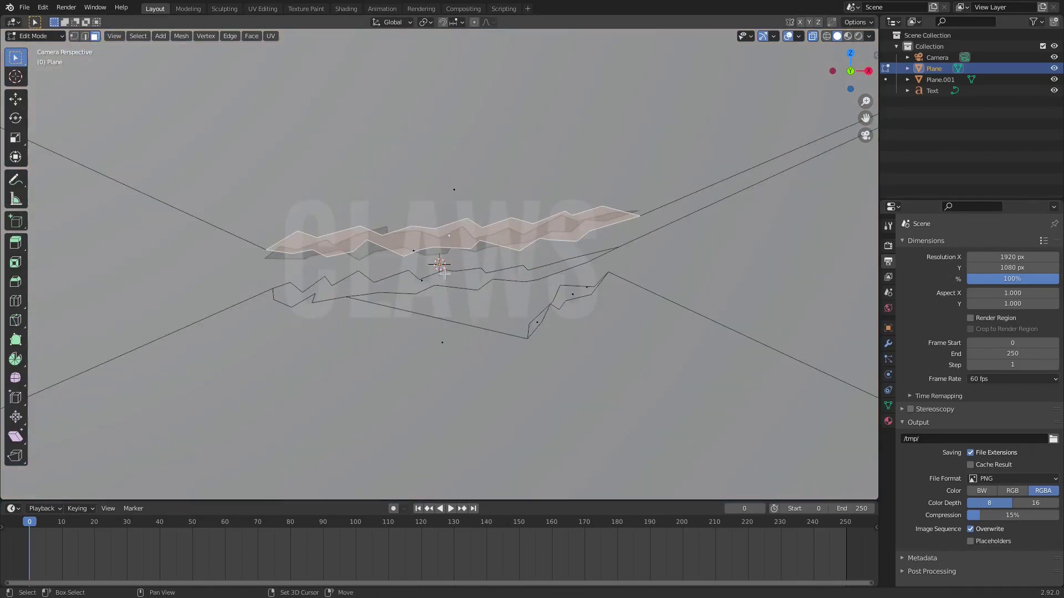
shift+click(425, 283)
shift+click(568, 294)
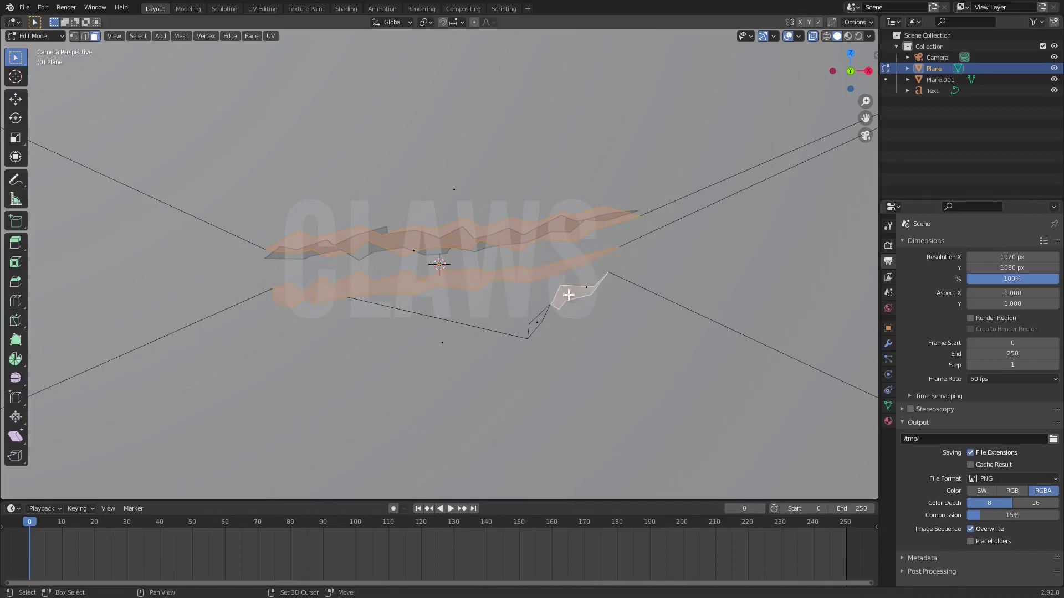
shift+click(537, 321)
key(x)
click(558, 213)
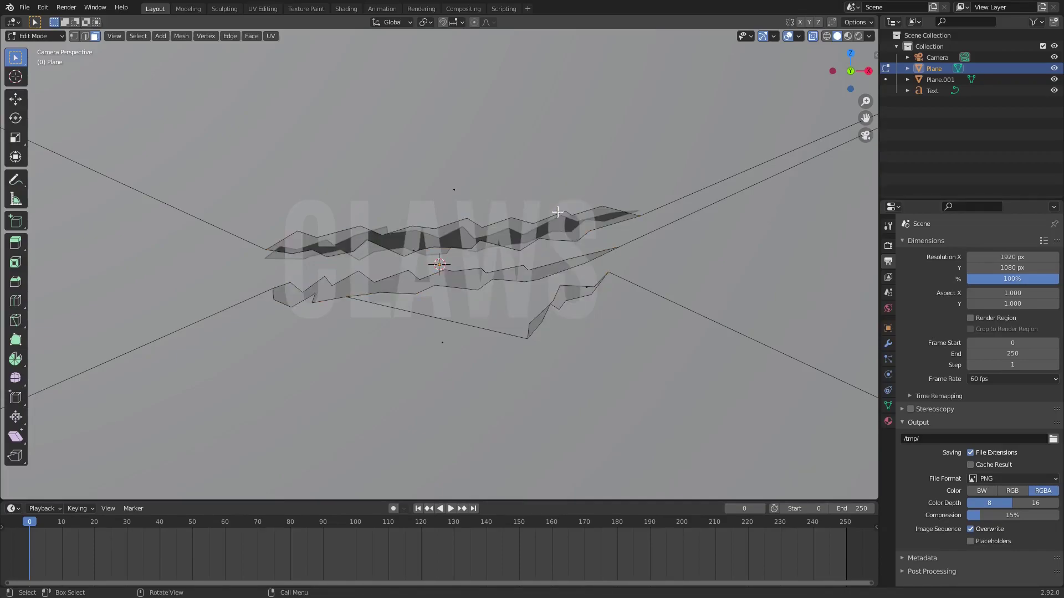
Turn off X-ray and return to Object Mode.
scroll(571, 216, up, 1)
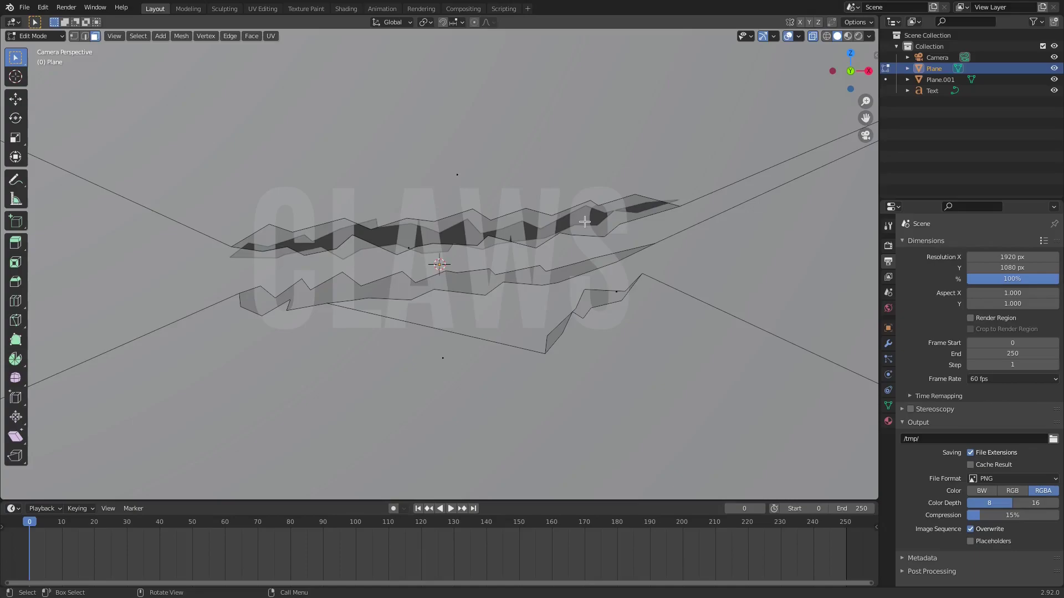
scroll(524, 350, down, 7)
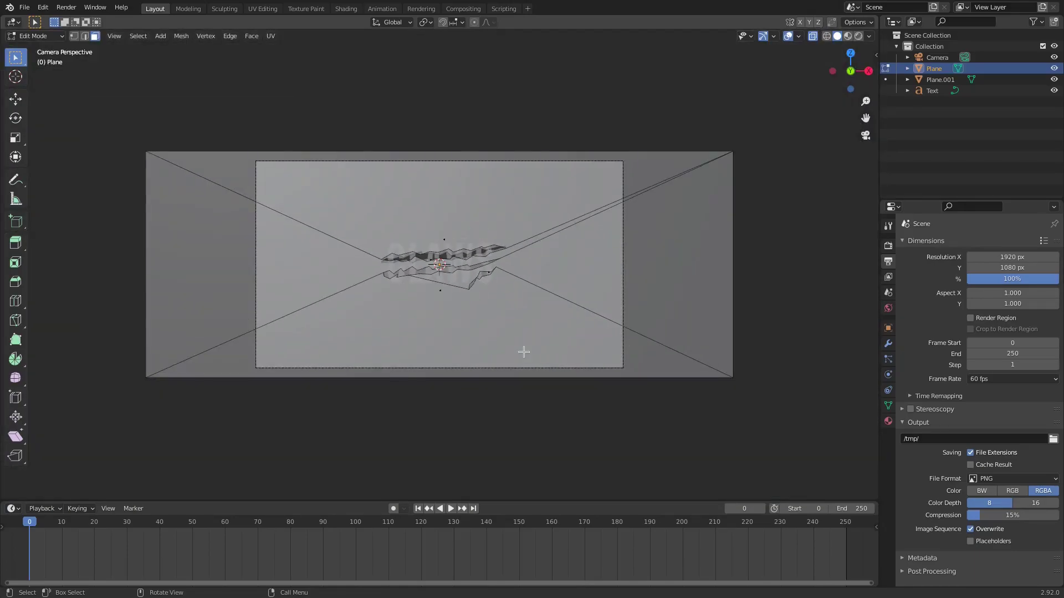
scroll(523, 351, up, 6)
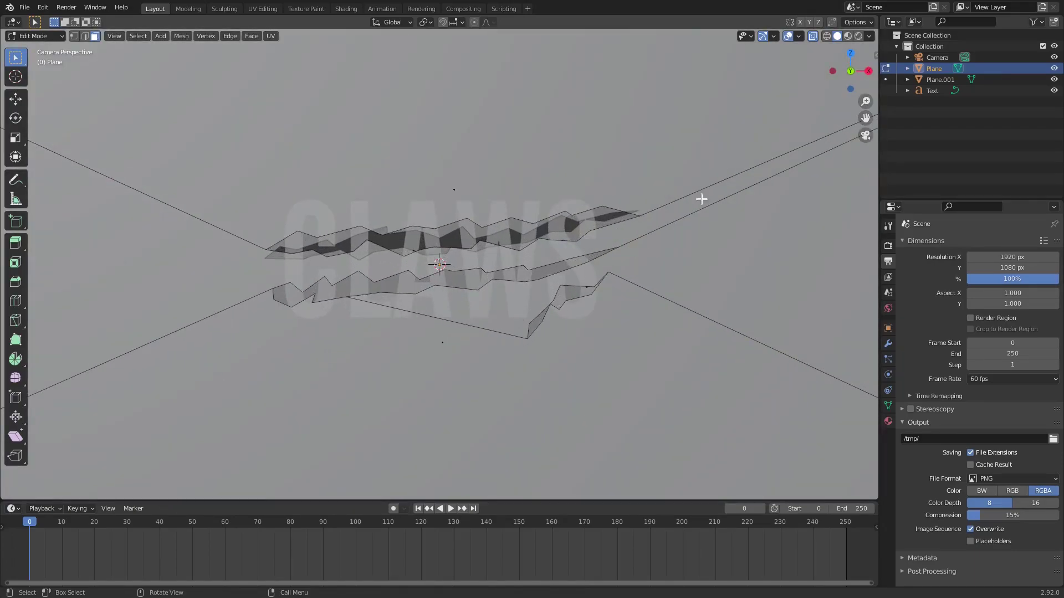
click(813, 37)
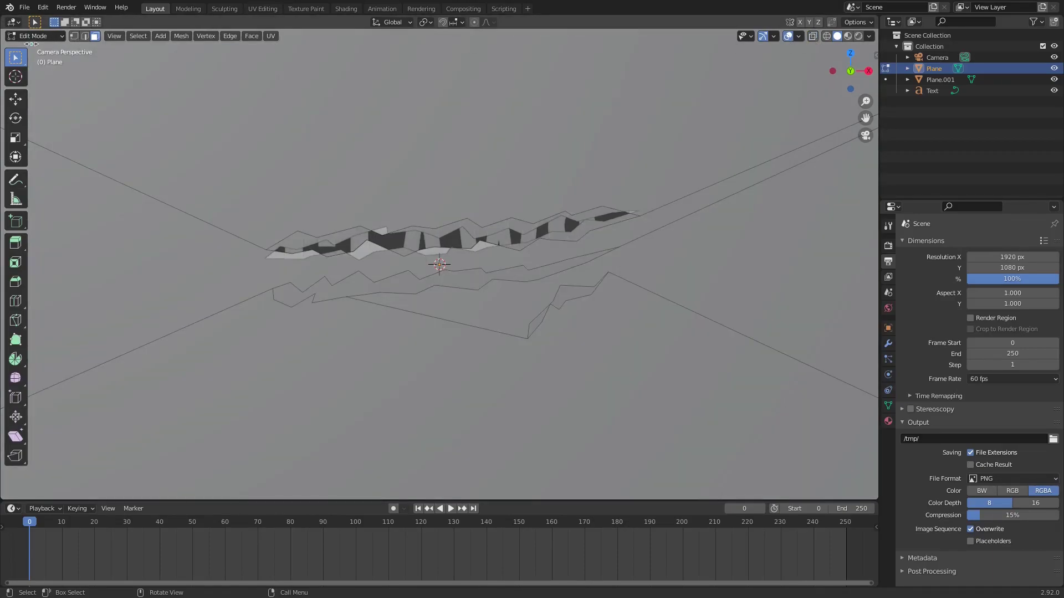
click(485, 373)
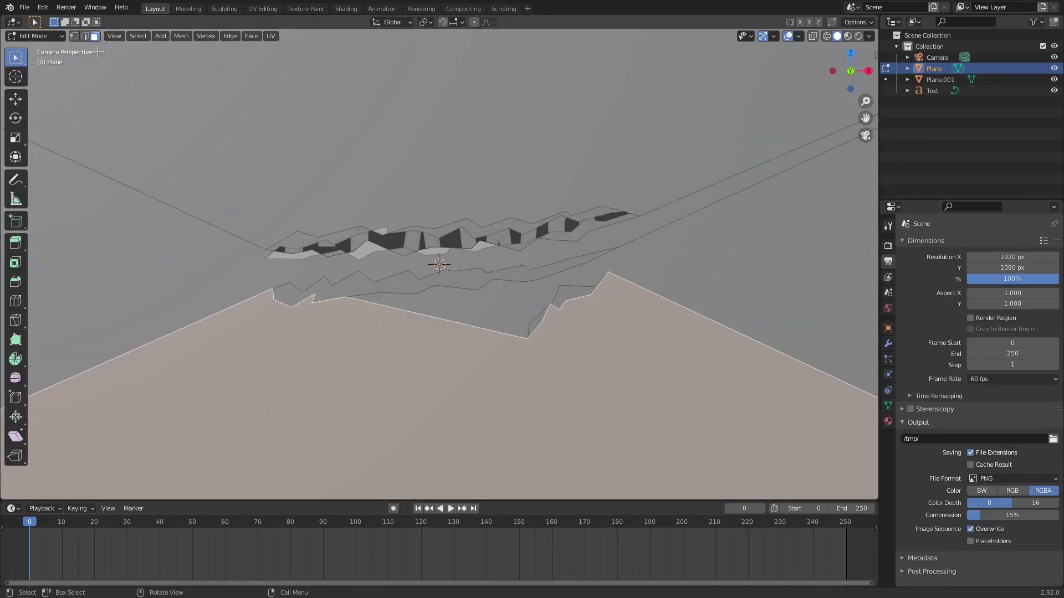
key(Tab)
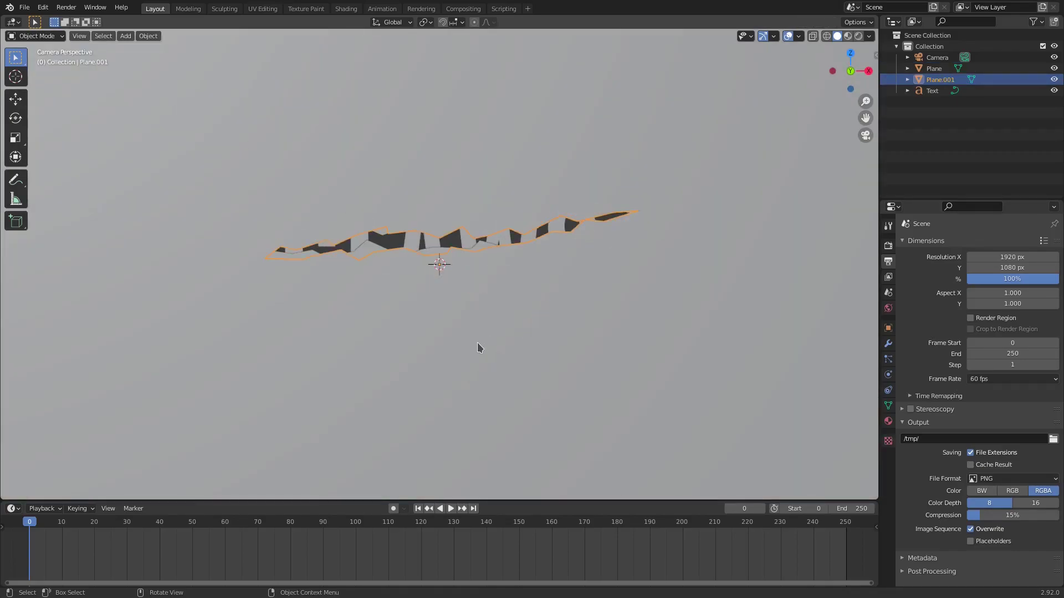
Fit the camera view and play the animation back from the first frame.
key(Home)
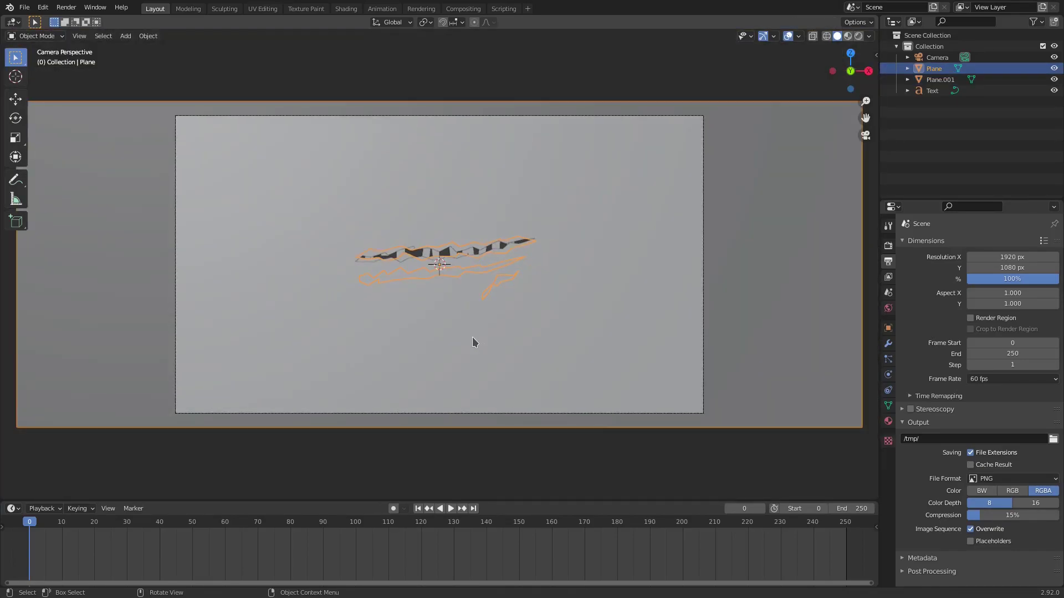
click(452, 508)
click(451, 508)
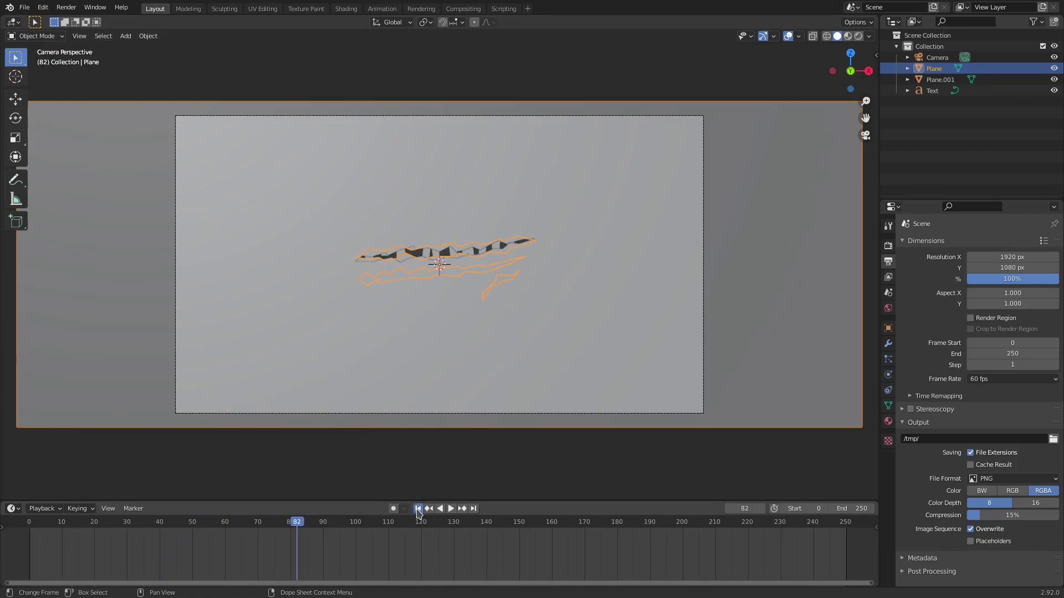
click(418, 510)
click(451, 510)
click(451, 509)
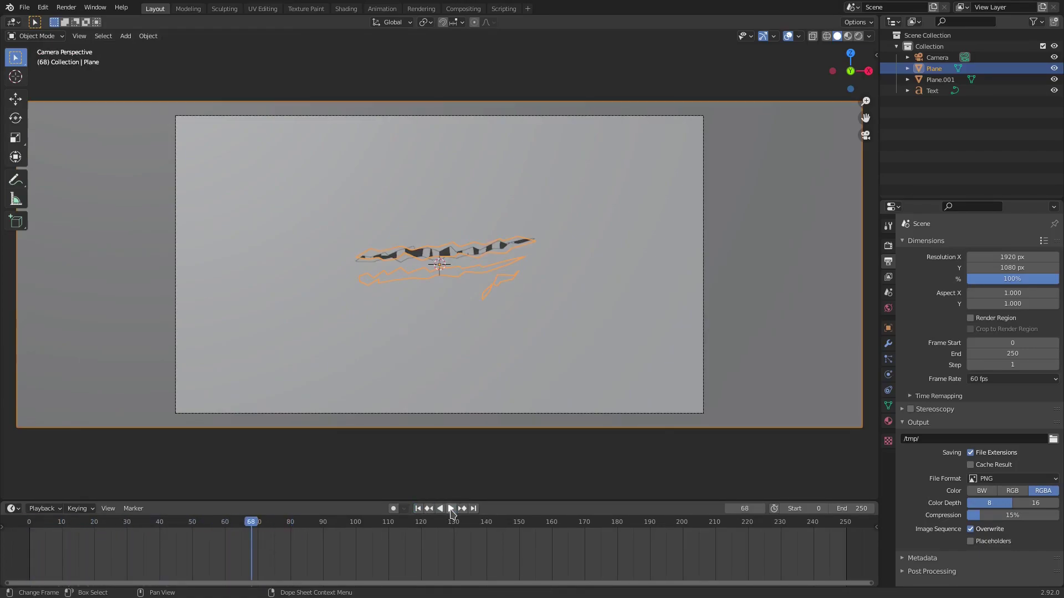
Key Plane's full scale at frame 70 and zero scale at frame 69.
click(257, 525)
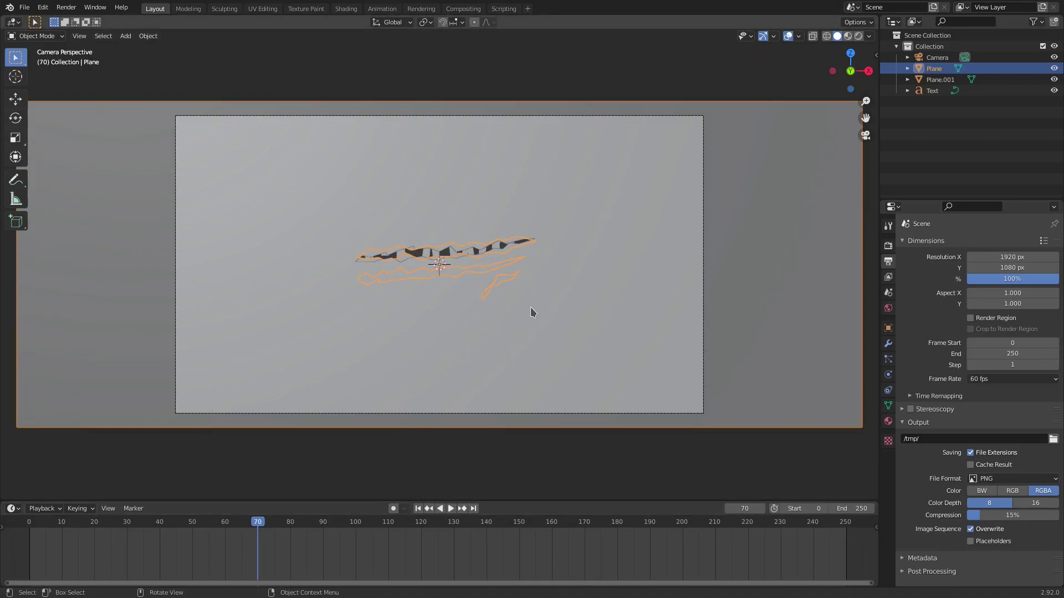
key(i)
key(i)
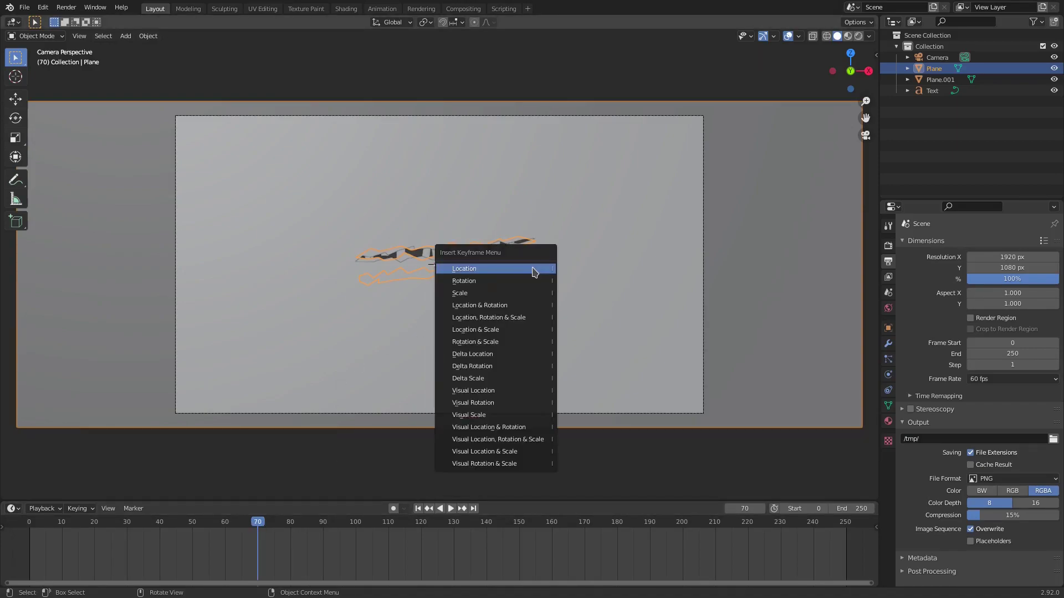
click(526, 297)
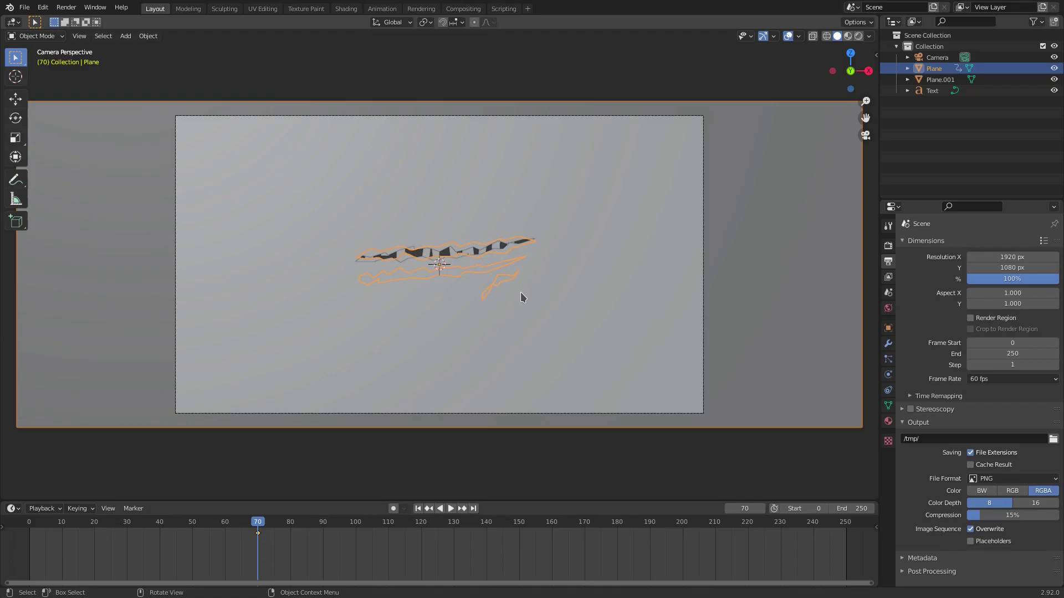
key(Left)
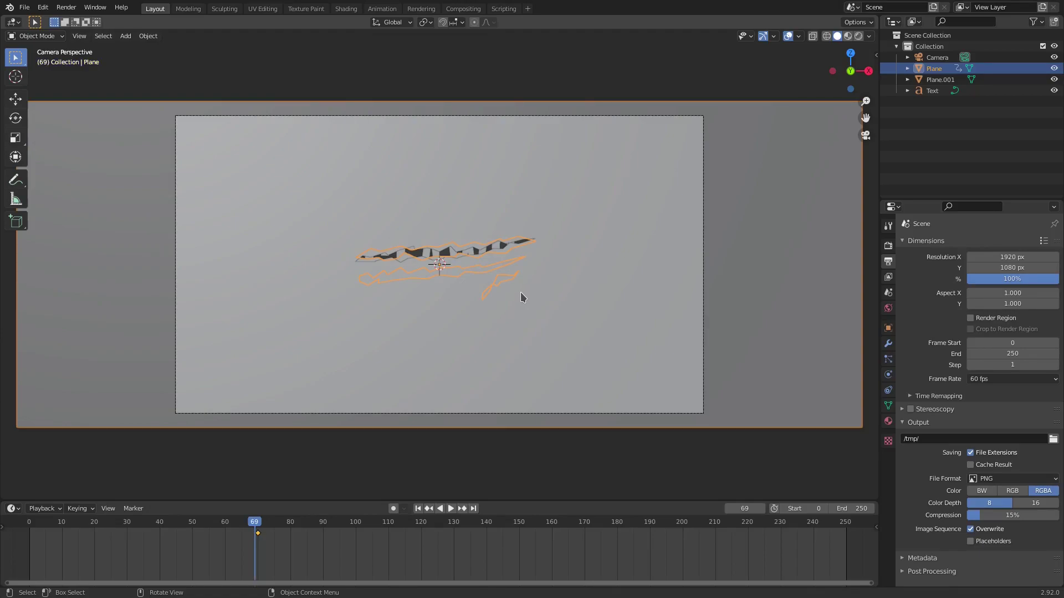
text(s)
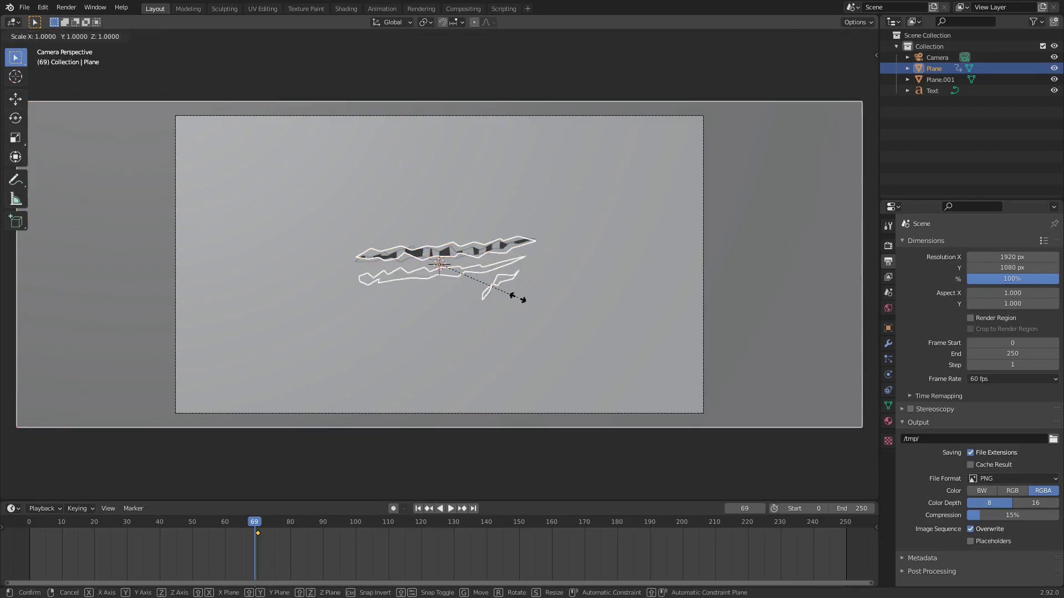
text(0)
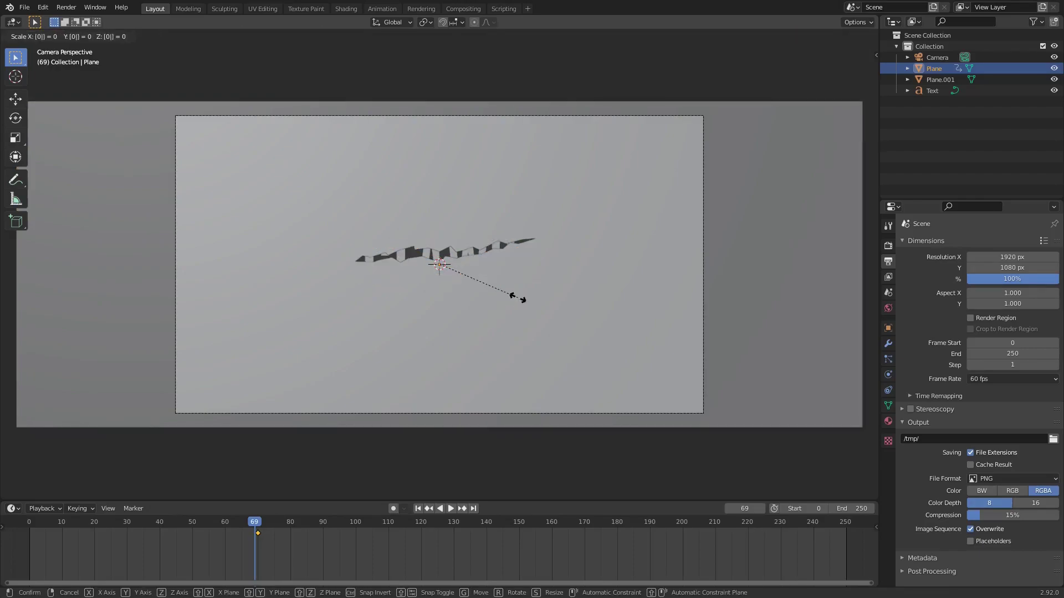
key(Return)
key(i)
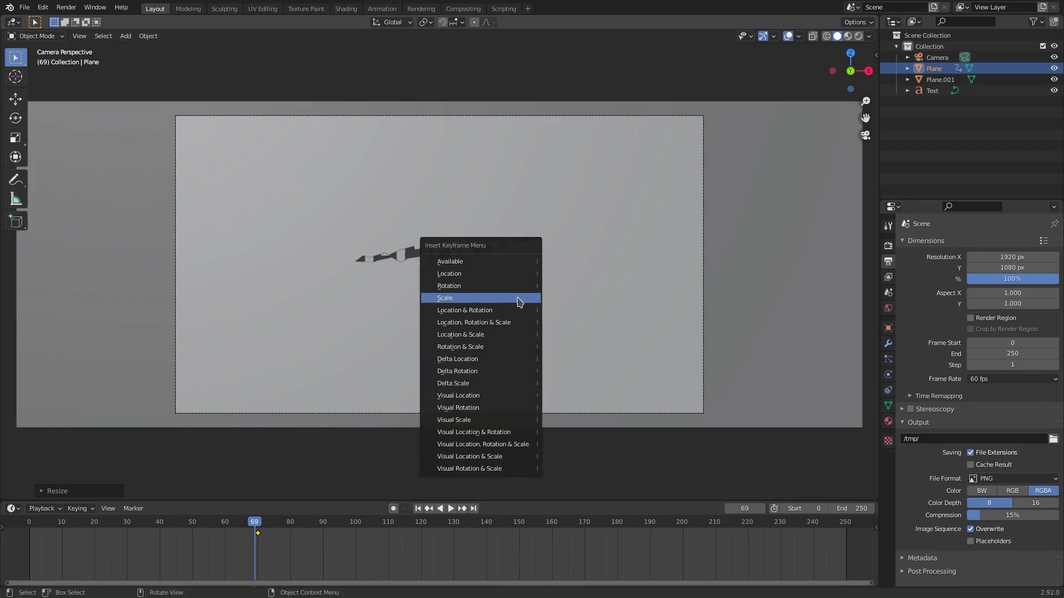
click(519, 302)
drag(258, 529, 128, 525)
scroll(437, 301, up, 3)
Key Plane.001's full scale at frame 30 and zero scale at frame 29, then preview.
click(436, 254)
scroll(512, 314, down, 4)
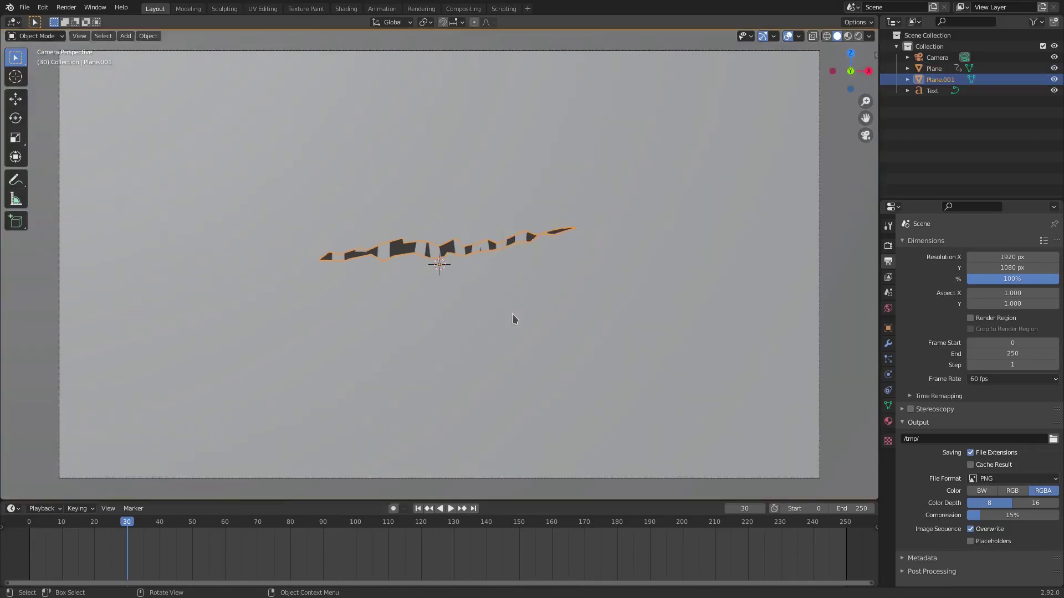
key(i)
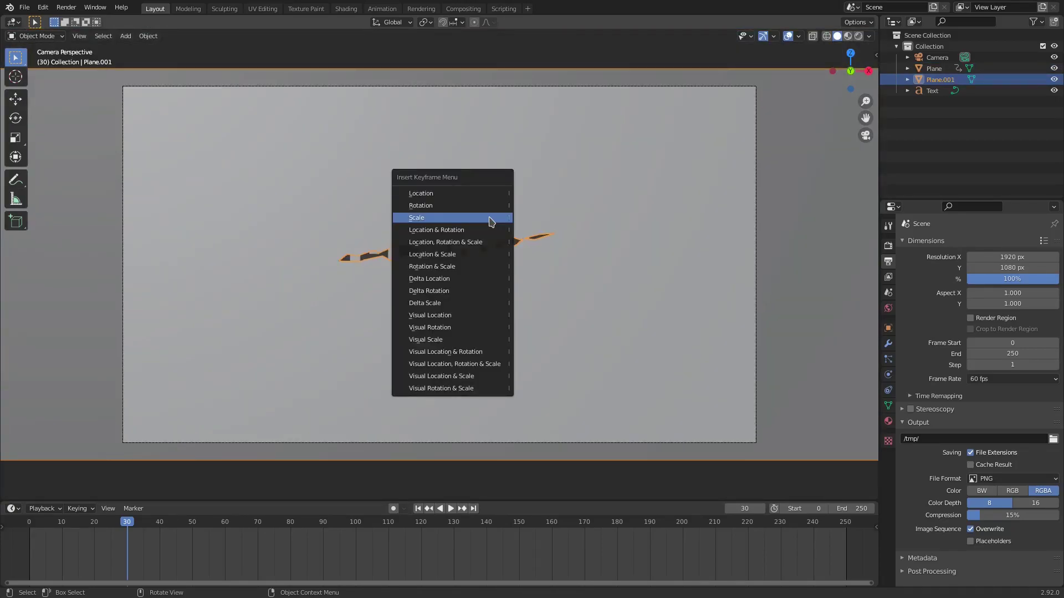
click(490, 219)
key(Left)
key(i)
key(Escape)
key(s)
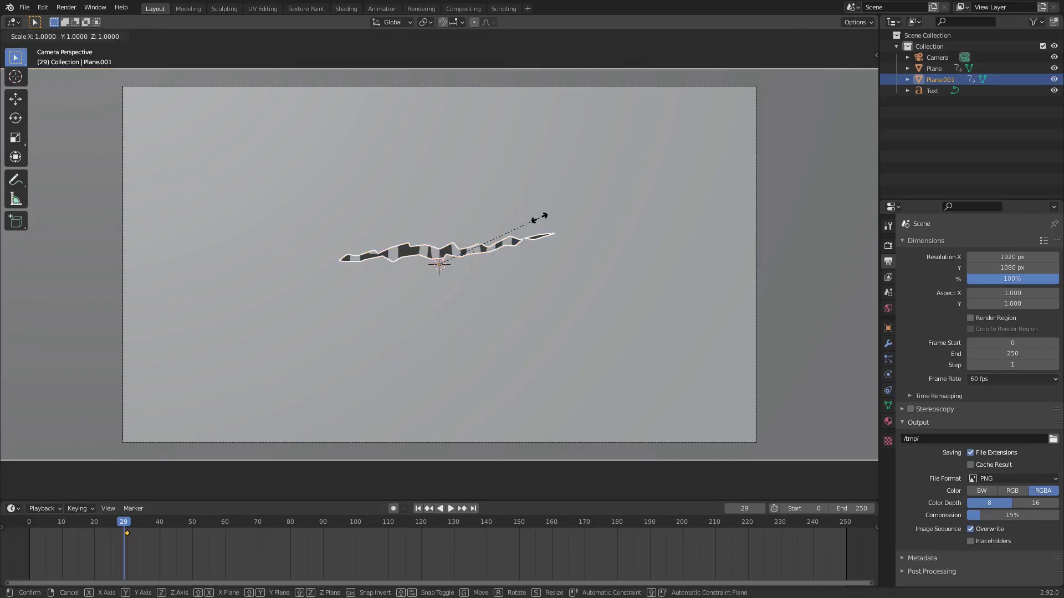
click(539, 217)
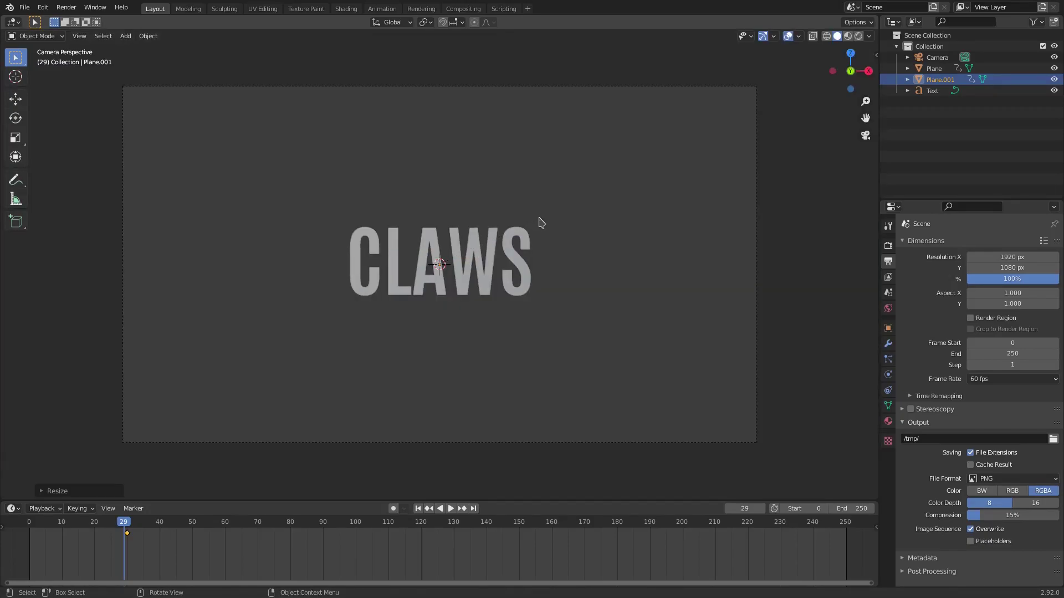
key(i)
click(540, 218)
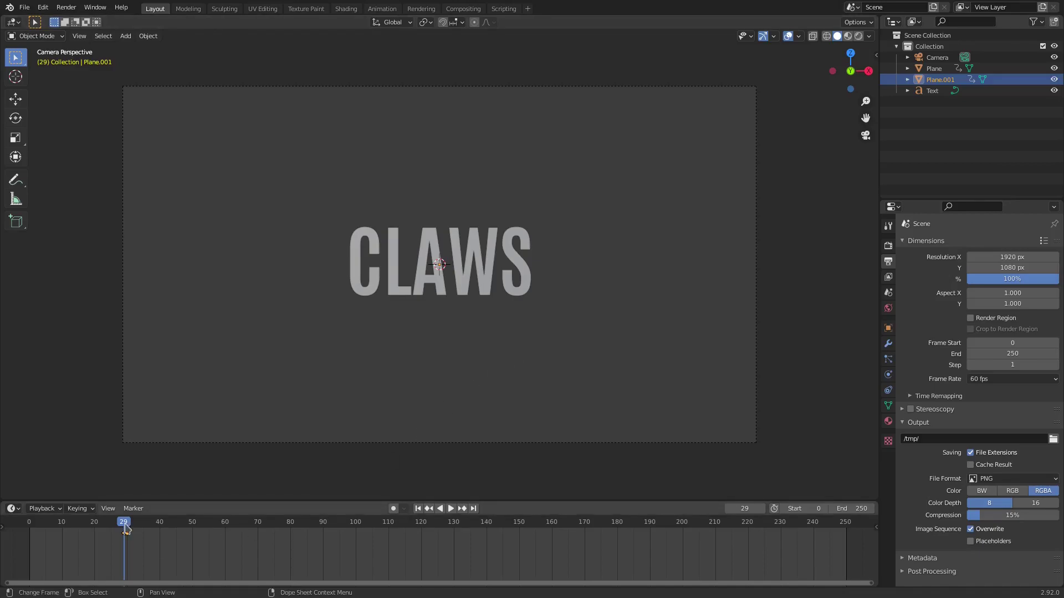
key(shift+Left)
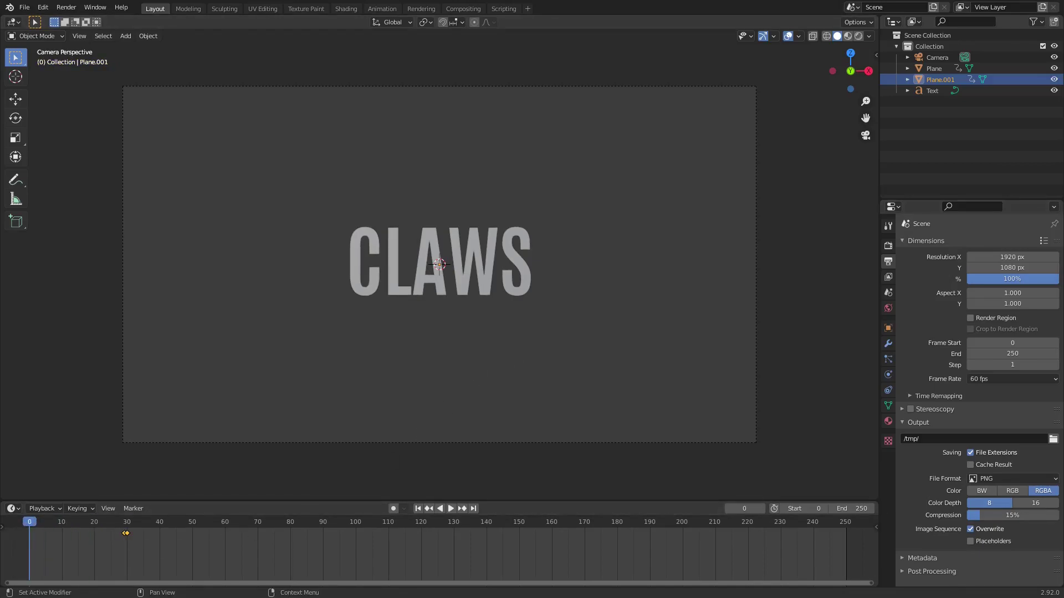
click(451, 508)
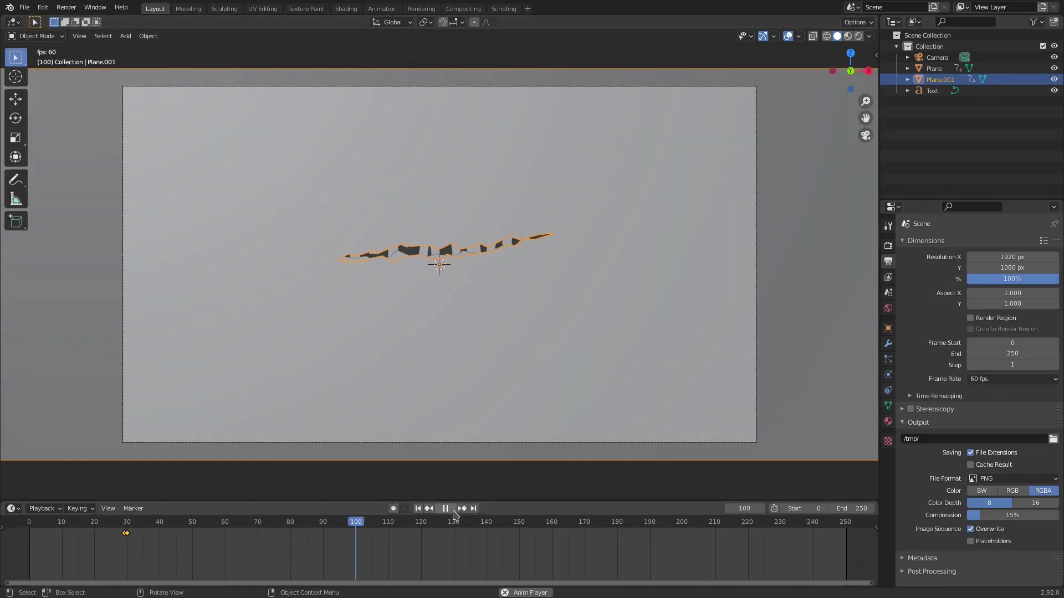
click(450, 511)
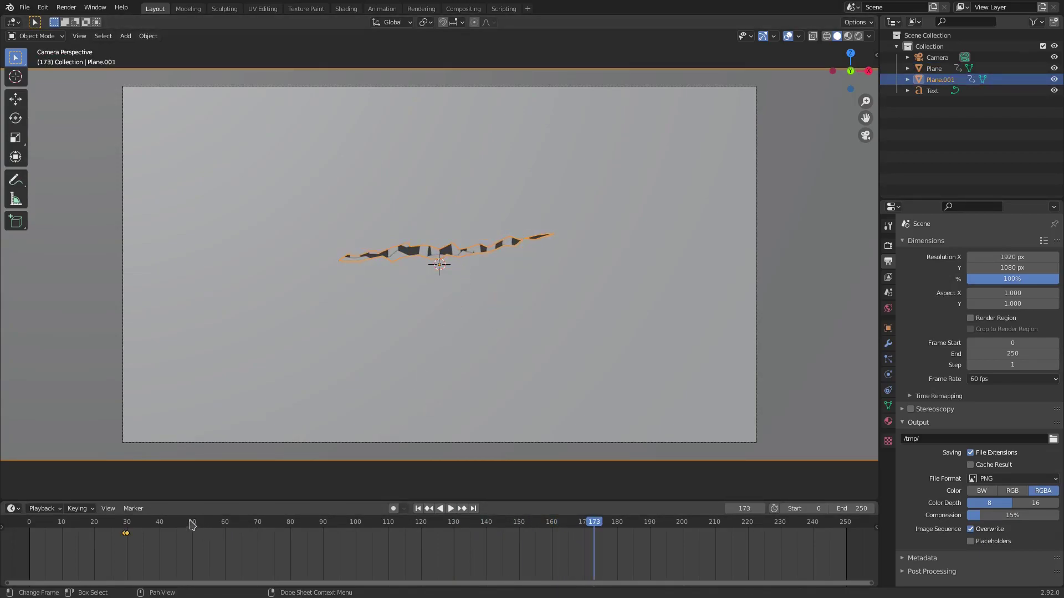
Key Plane.001's full scale at frame 69 and zero scale at frame 70.
drag(191, 524, 255, 546)
key(i)
click(414, 304)
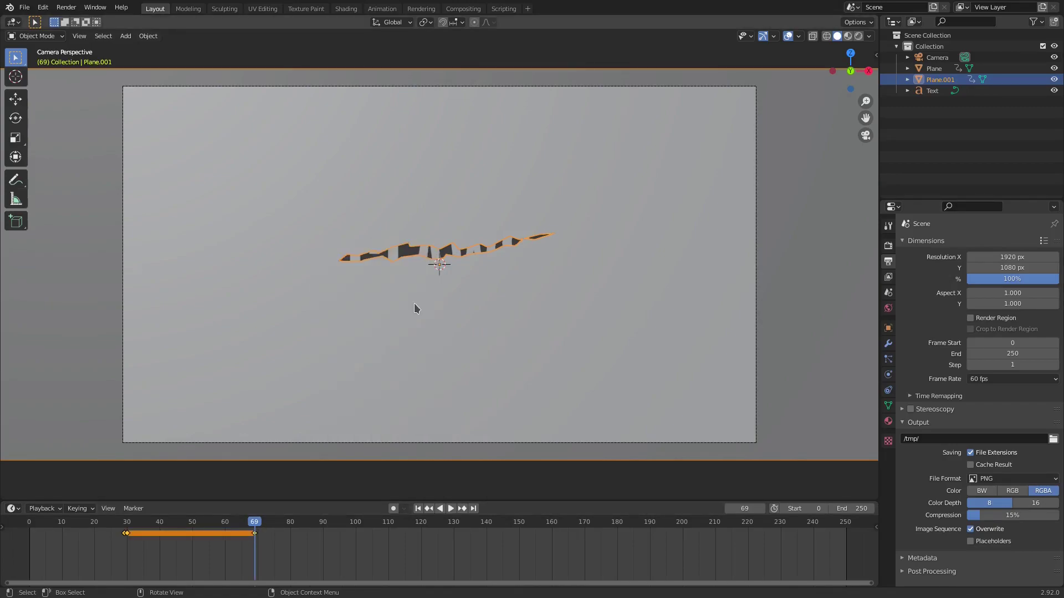
key(Right)
key(s)
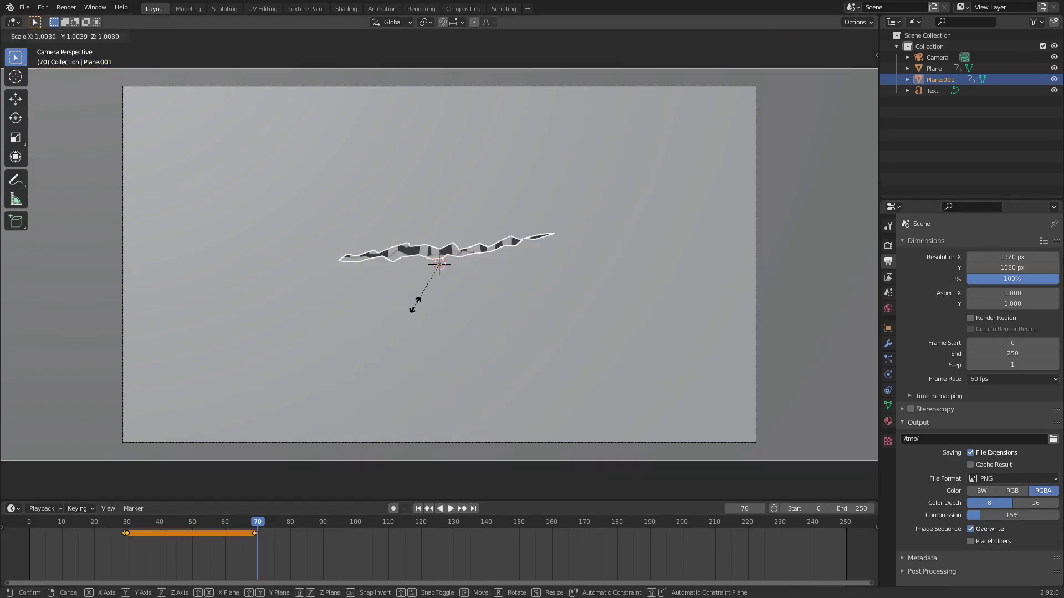
key(0)
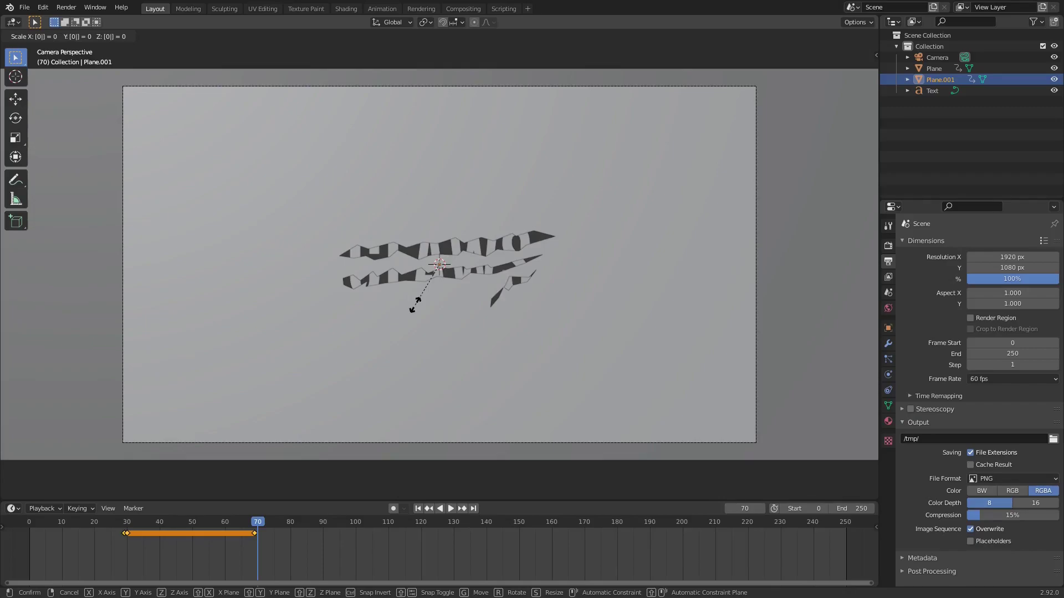
key(Return)
key(i)
click(450, 288)
Scrub and play the animation to check the slash piece appearing and vanishing.
mouse_move(151, 523)
mouse_down()
mouse_move(102, 523)
mouse_move(131, 524)
mouse_up()
click(254, 527)
key(space)
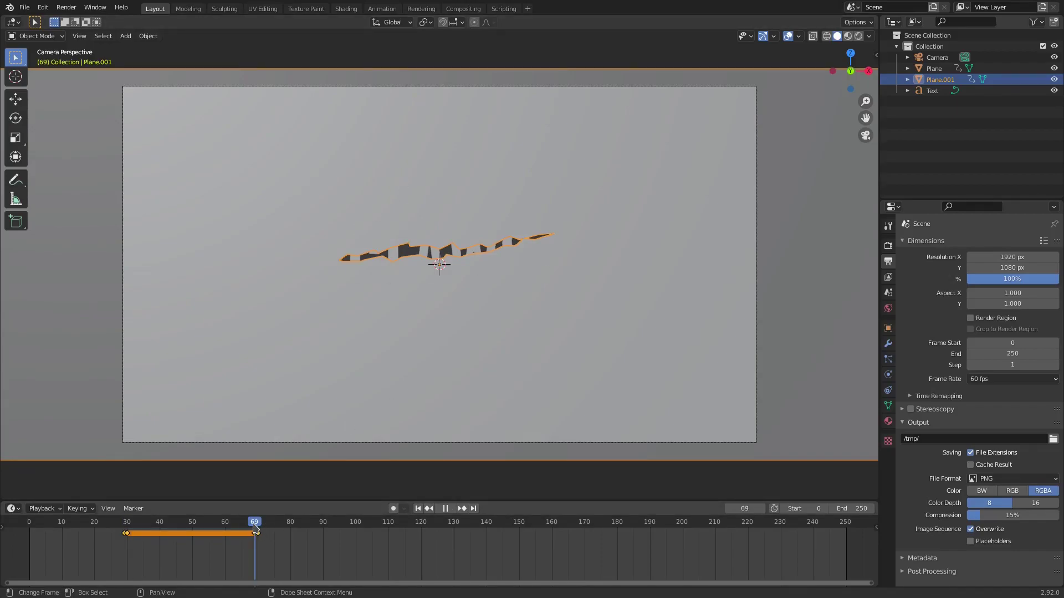
scroll(444, 320, up, 2)
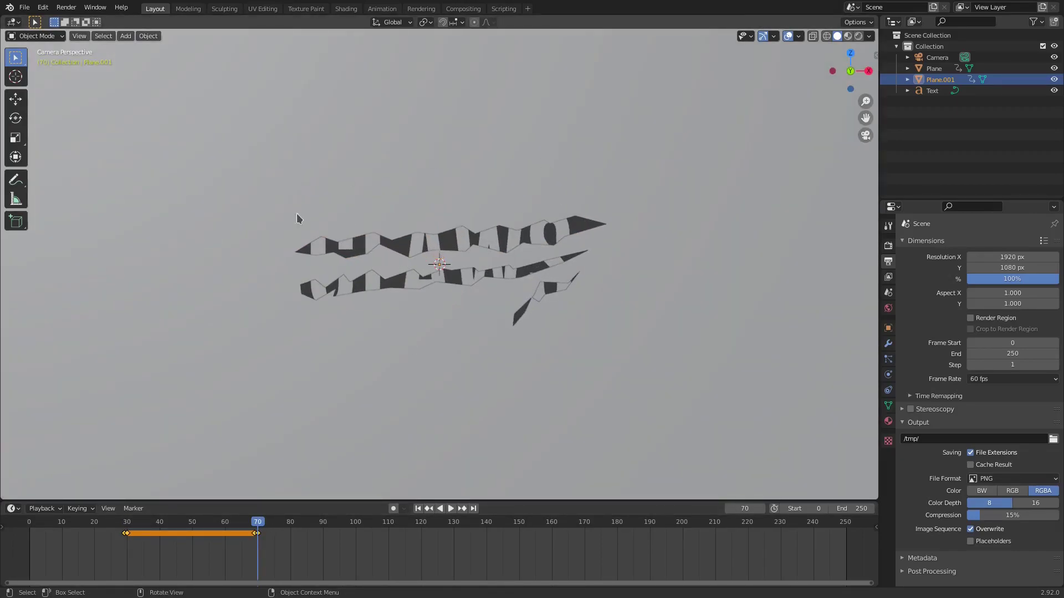
scroll(598, 336, down, 1)
click(93, 526)
key(space)
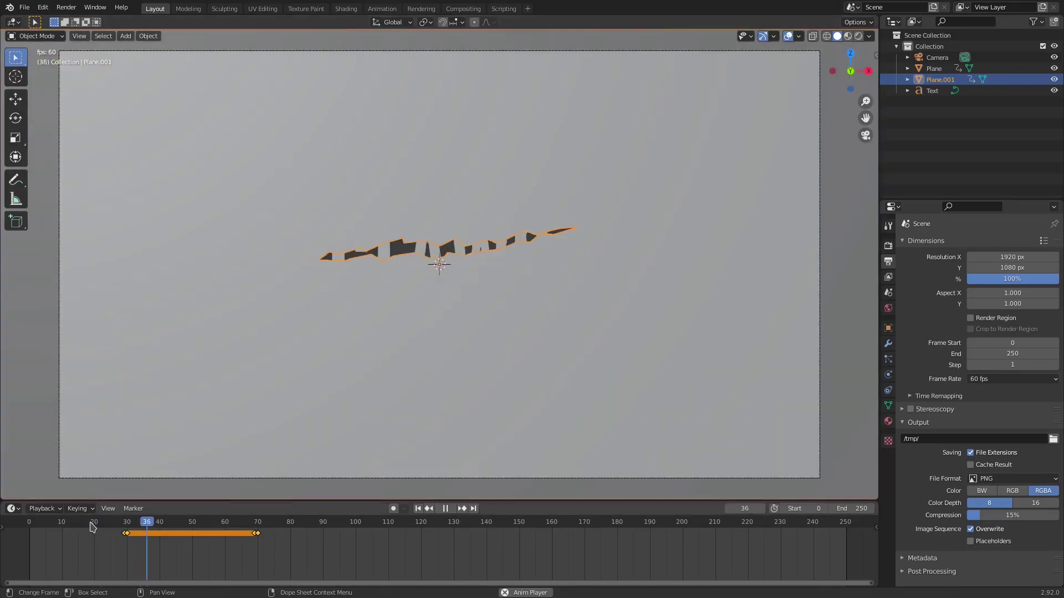
Stop playback and rotate the Plane slash pieces 180° around the Z axis.
key(space)
click(439, 277)
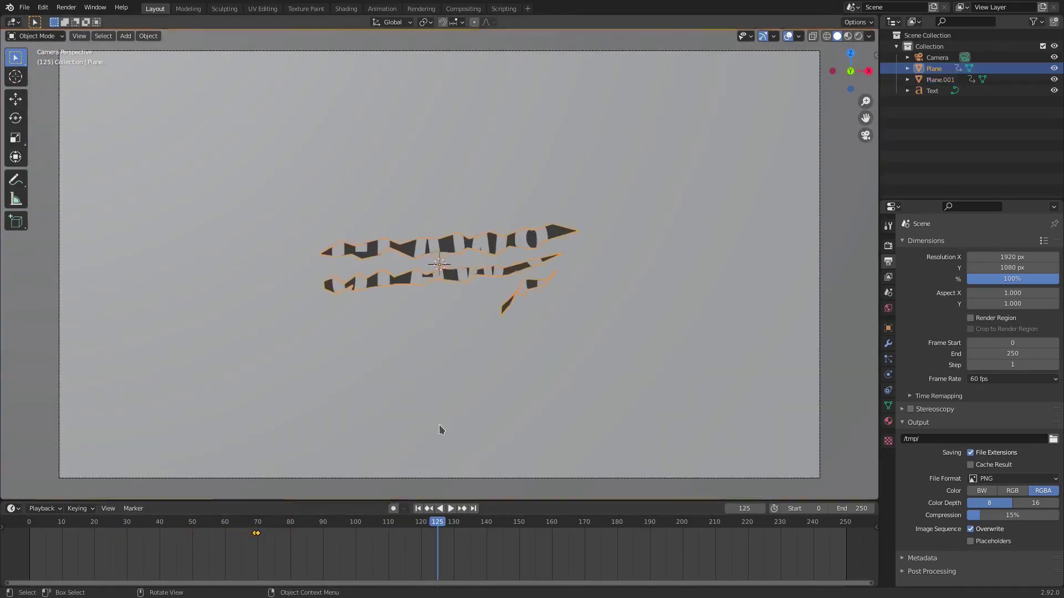
text(rz)
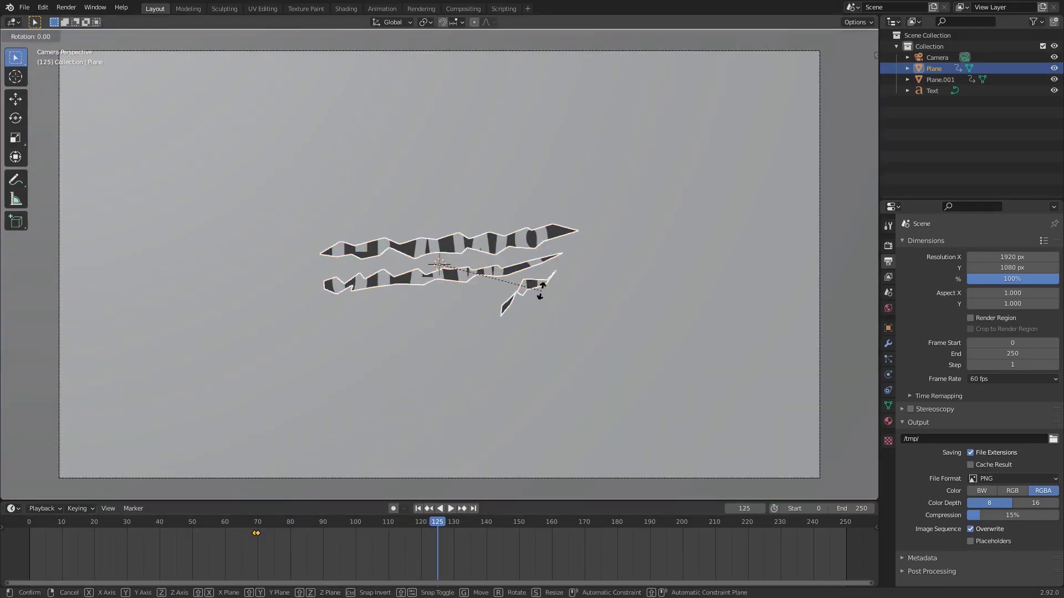
text(180)
key(Return)
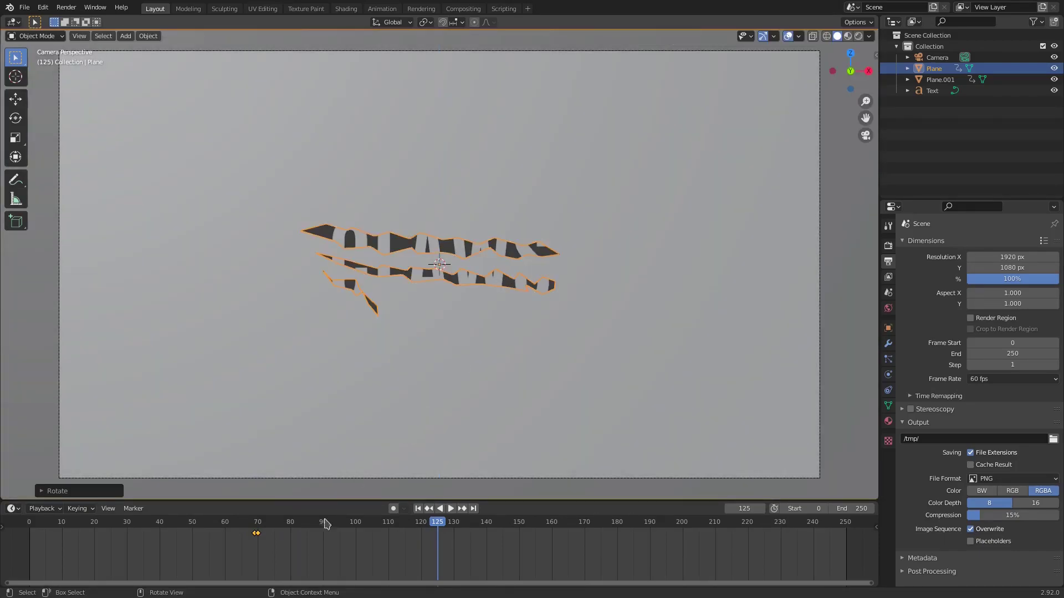
Play the animation to check the new slash angle, then return to frame 0.
click(216, 523)
key(space)
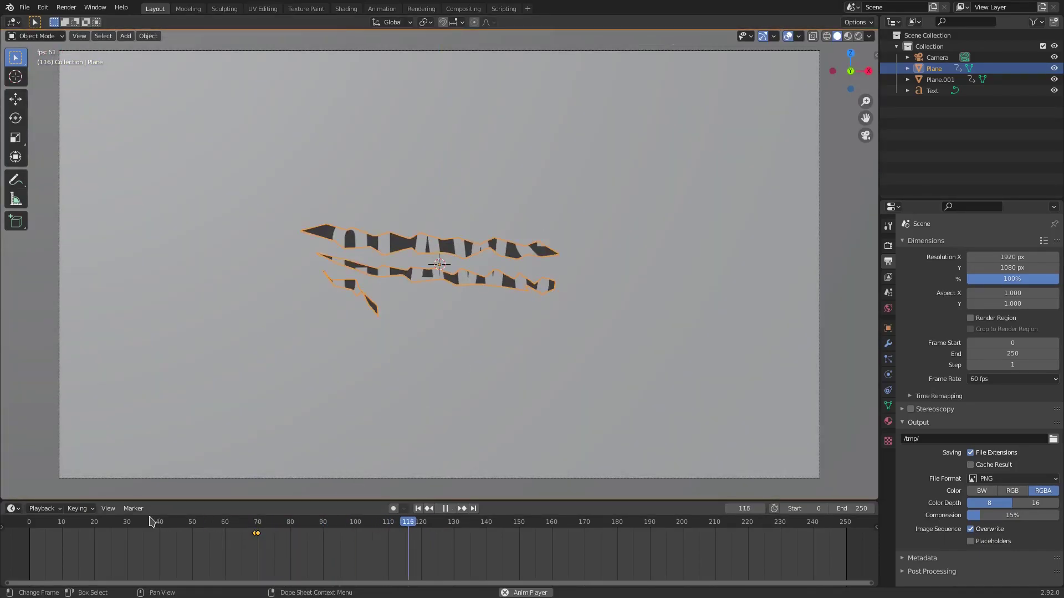
click(92, 524)
key(space)
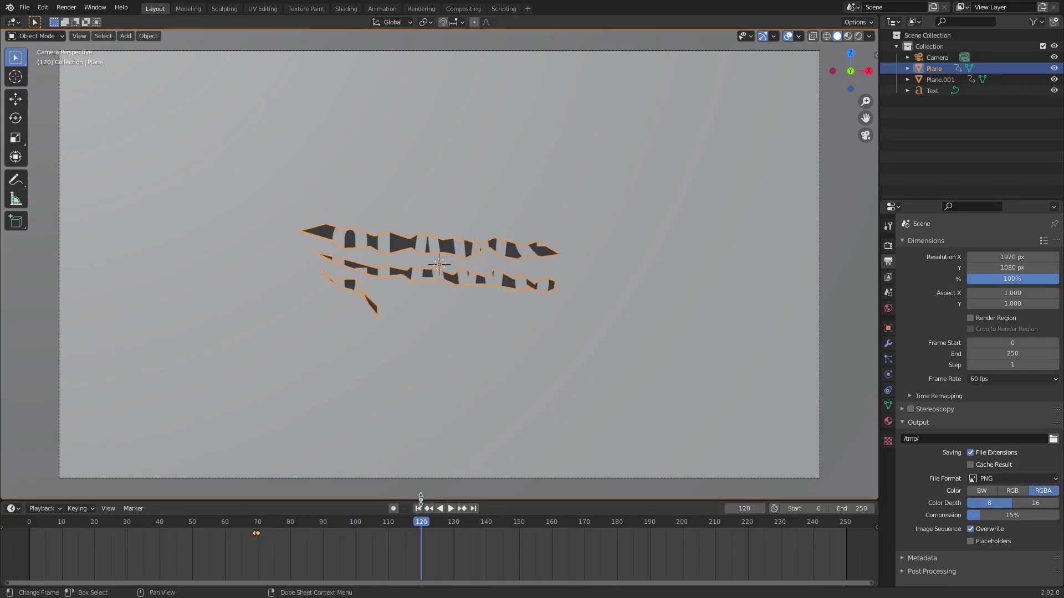
click(417, 508)
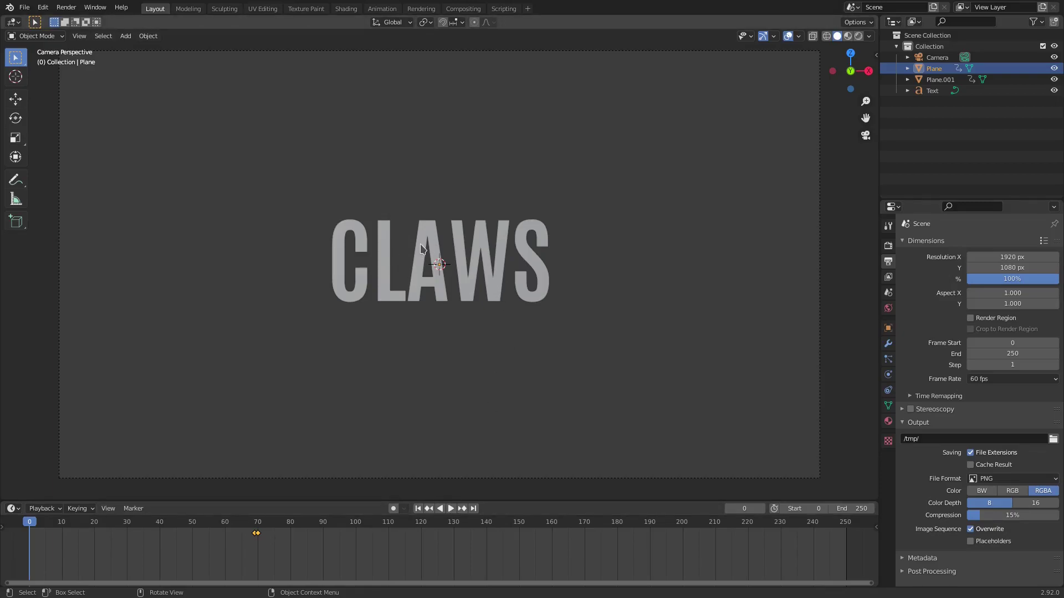
Add a new plane, stand it upright with a 90° X rotation, and move it along Y.
key(shift+a)
mouse_move(421, 247)
click(495, 248)
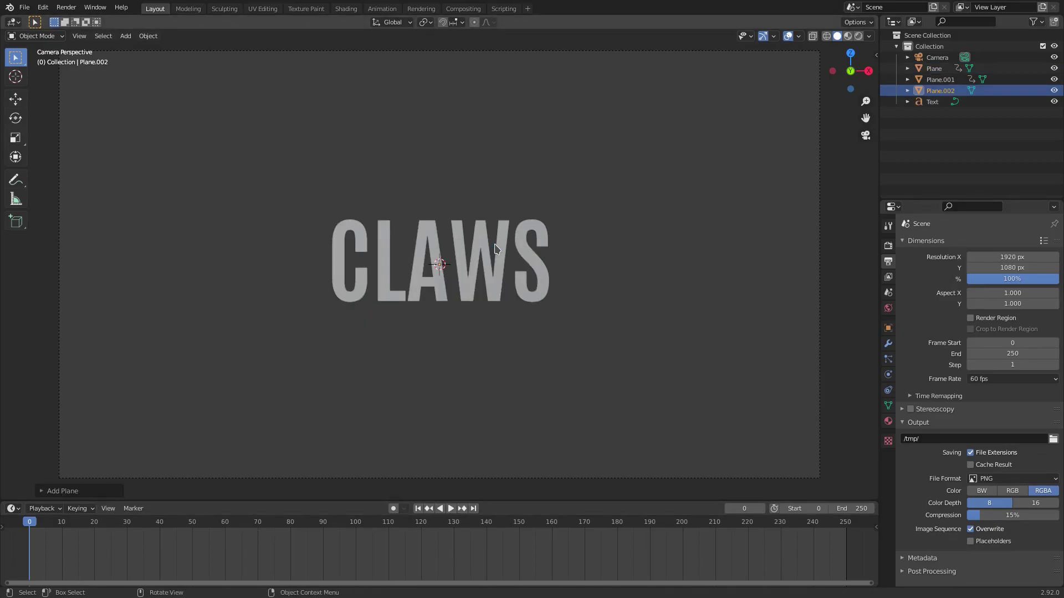
text(rx)
text(90)
key(Return)
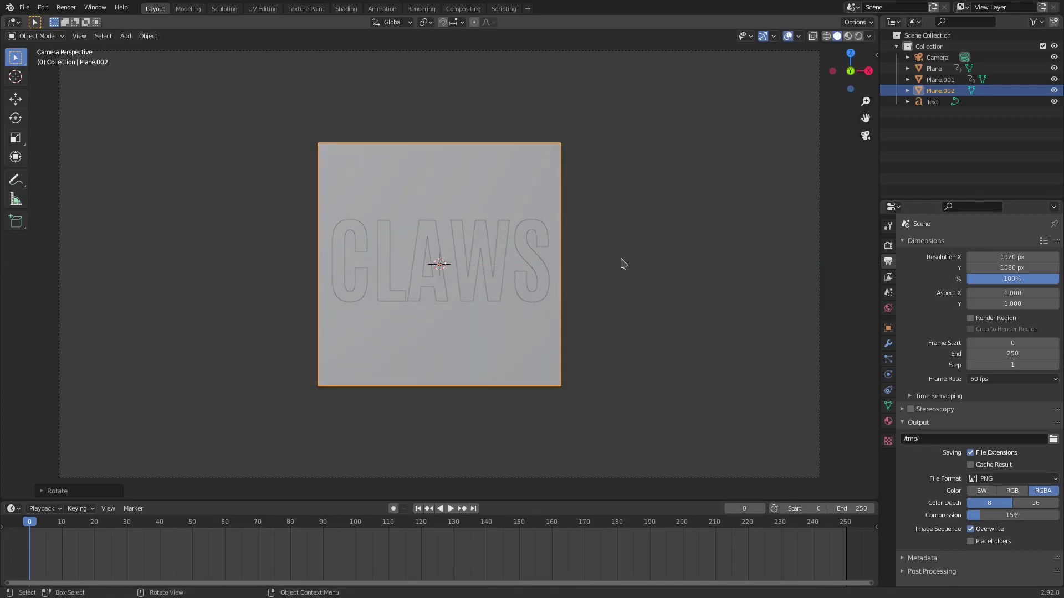
middle_drag(617, 264, 589, 254)
key(g)
key(y)
click(571, 251)
Scale the new plane to cover the whole camera view, then stop playback at frame 30.
key(KP_0)
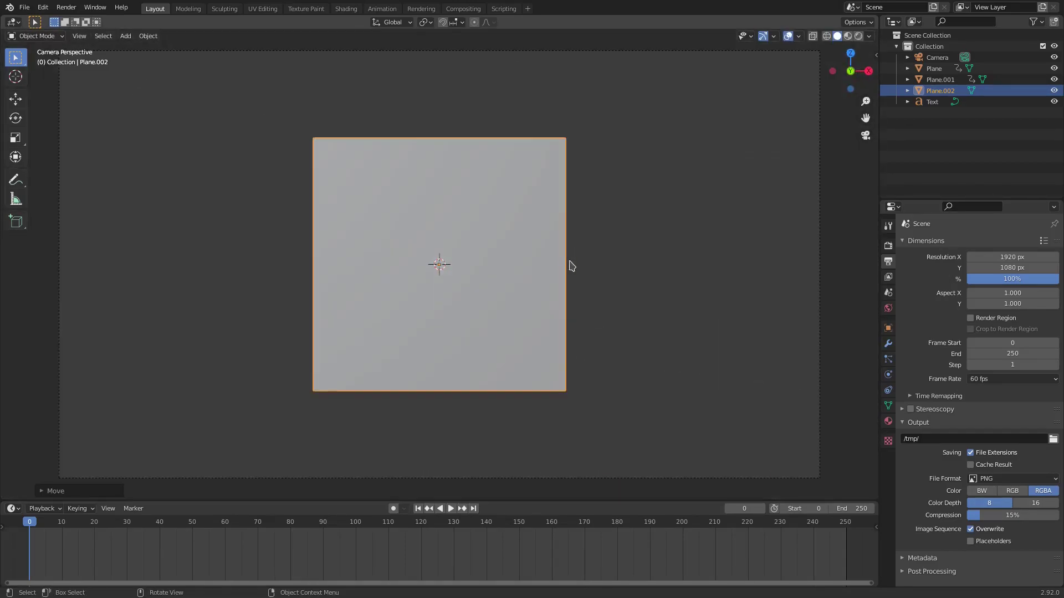
key(s)
click(875, 261)
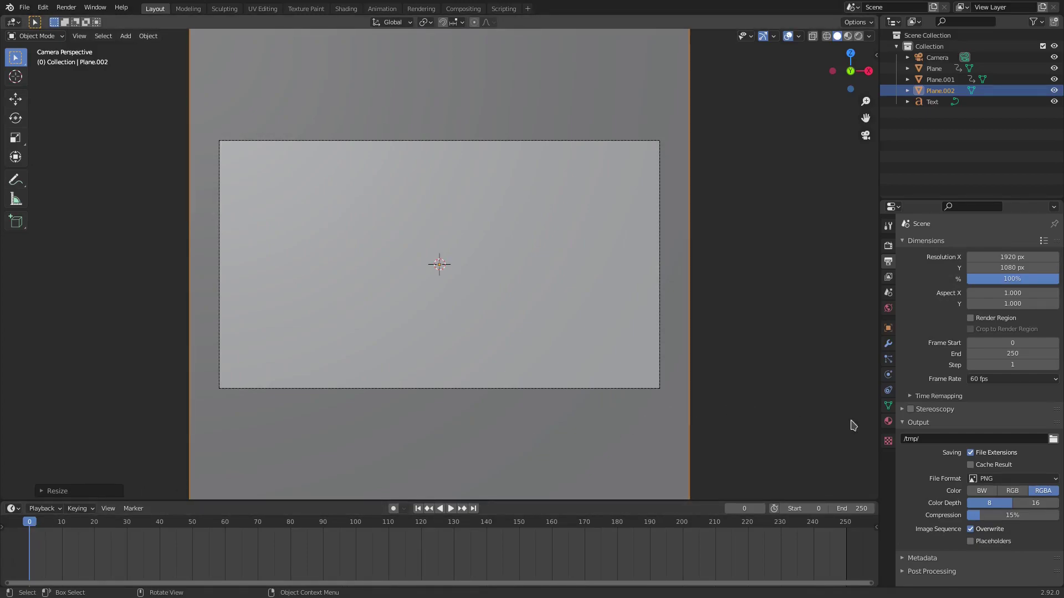
scroll(861, 427, up, 2)
key(space)
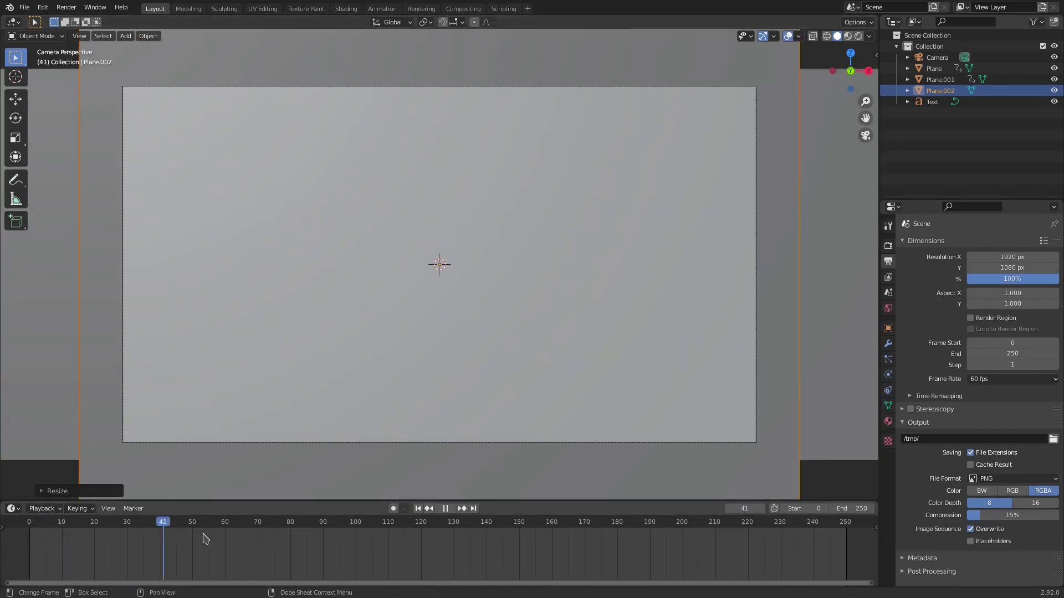
drag(178, 538, 127, 538)
key(space)
Select Plane.002 and keyframe its full scale at frame 29.
click(732, 297)
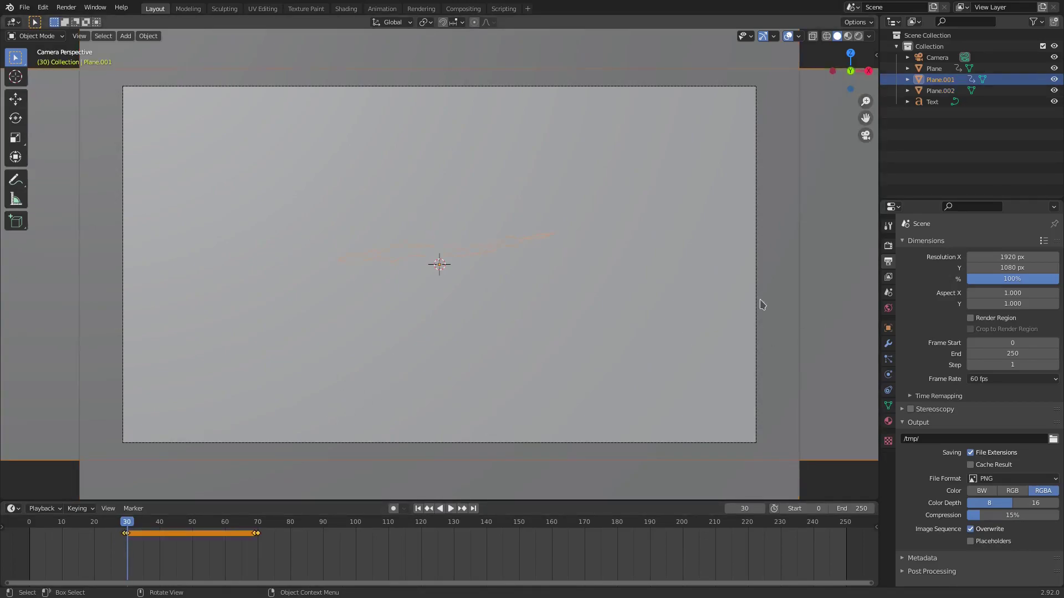
scroll(335, 244, up, 3)
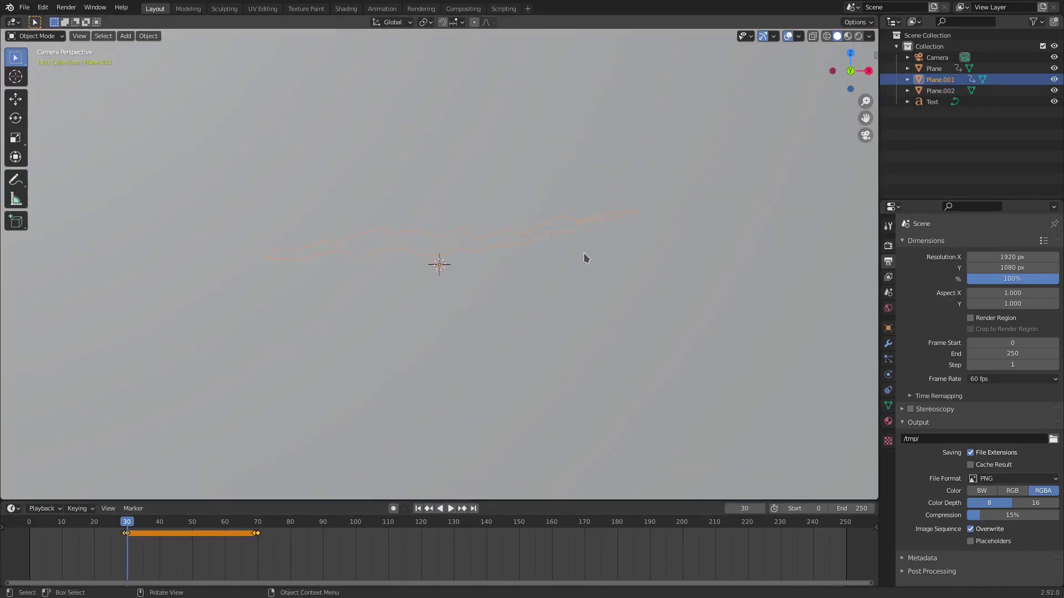
scroll(587, 266, down, 3)
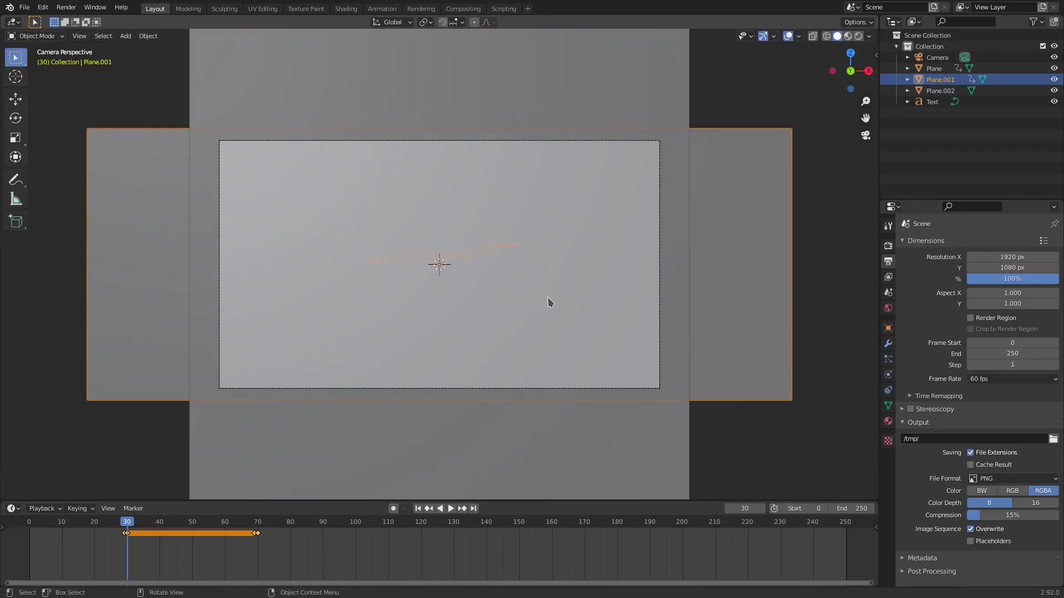
scroll(656, 242, up, 2)
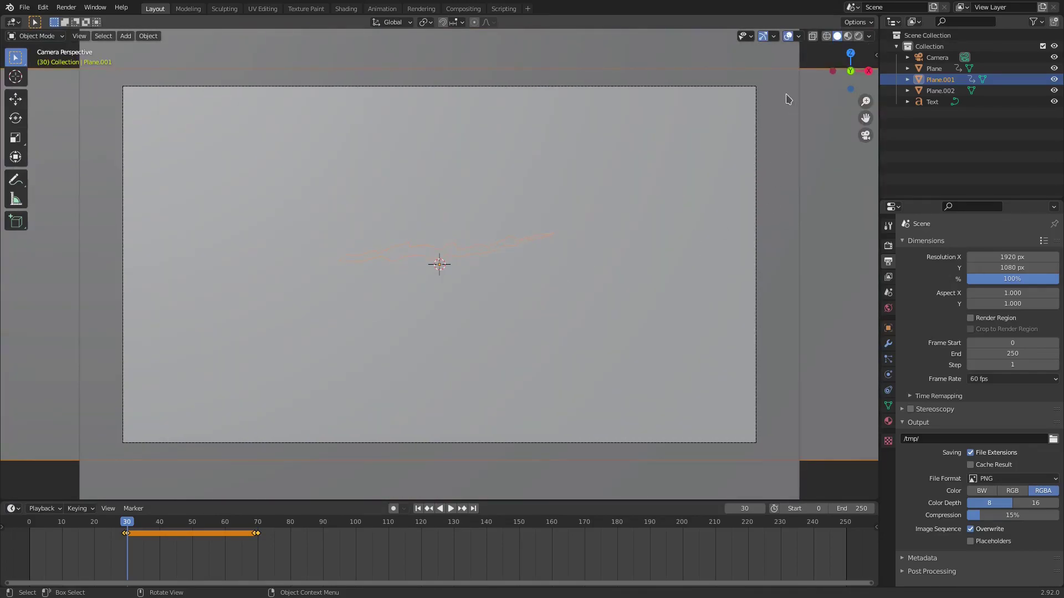
scroll(788, 98, down, 3)
click(493, 89)
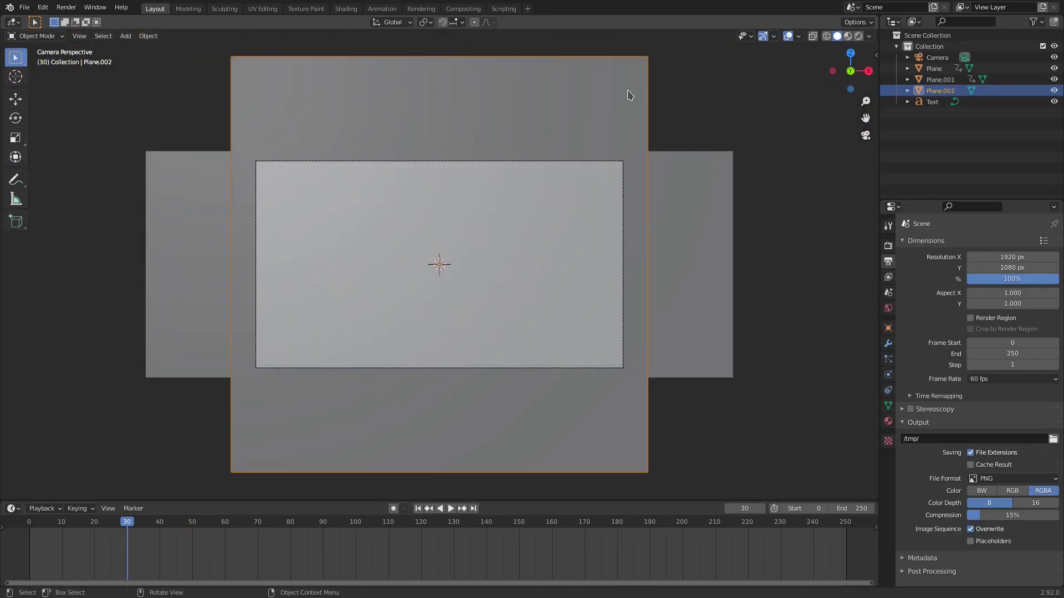
scroll(453, 276, up, 3)
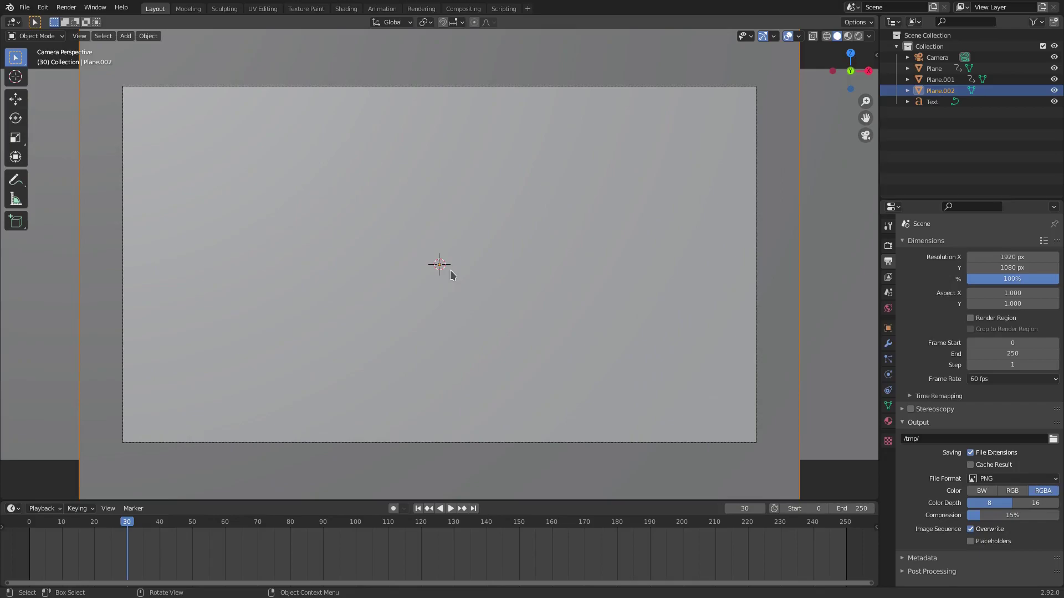
key(Left)
key(i)
click(450, 271)
At frame 30, scale Plane.002 to zero and keyframe its scale.
key(Right)
key(s)
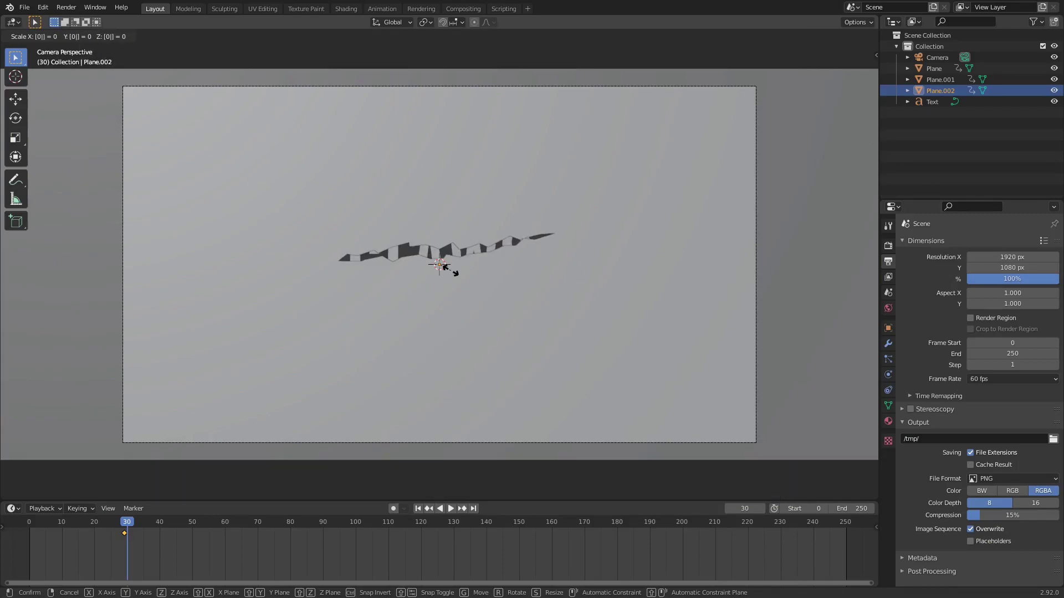
click(450, 270)
key(i)
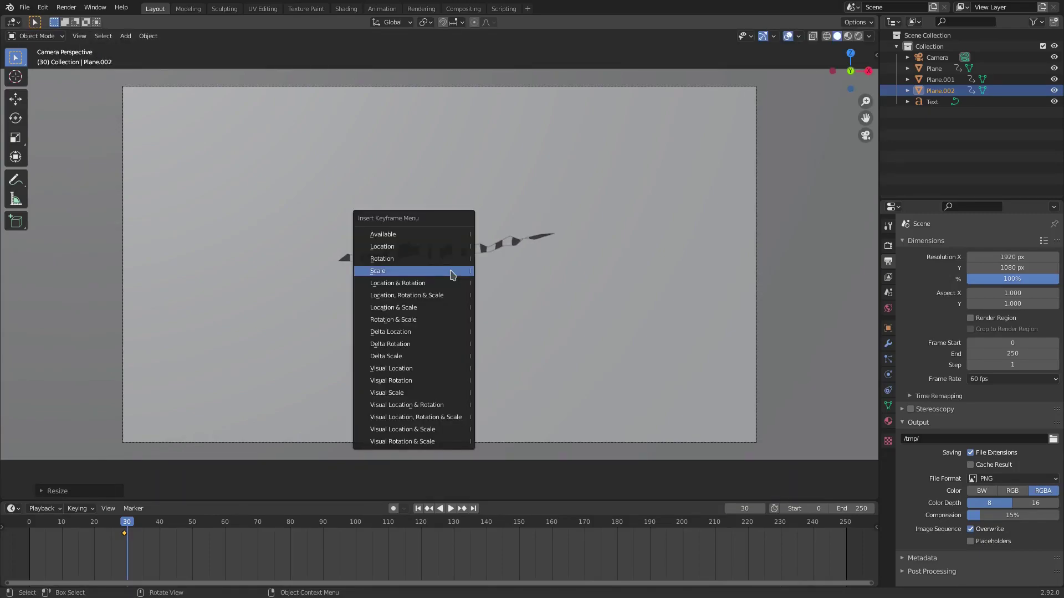
click(451, 272)
Check frames 29–30, then go to the first frame in Rendered shading.
key(Left)
scroll(165, 240, down, 2)
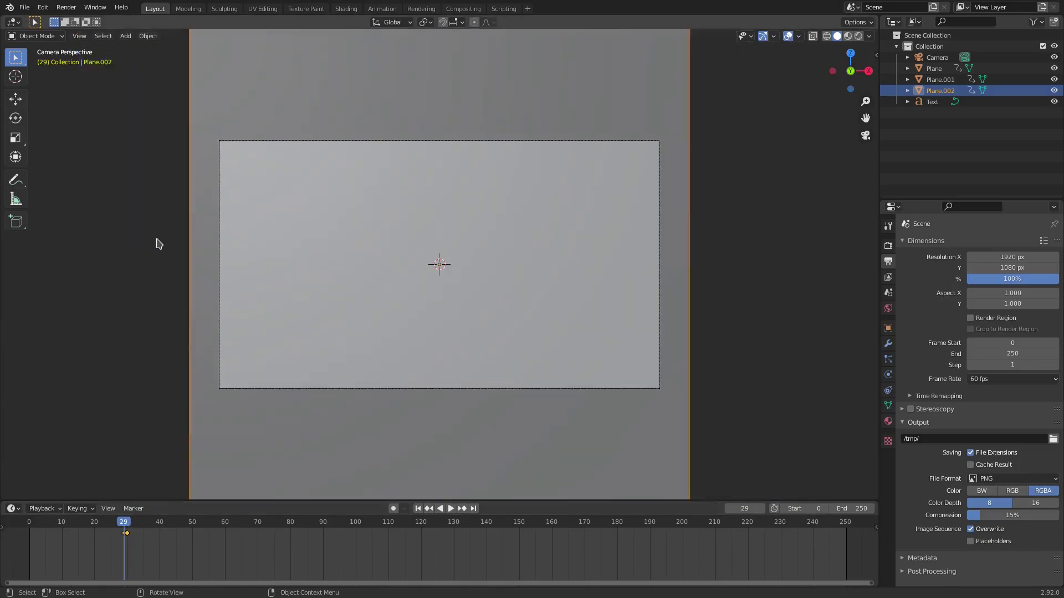
scroll(165, 241, down, 1)
key(Right)
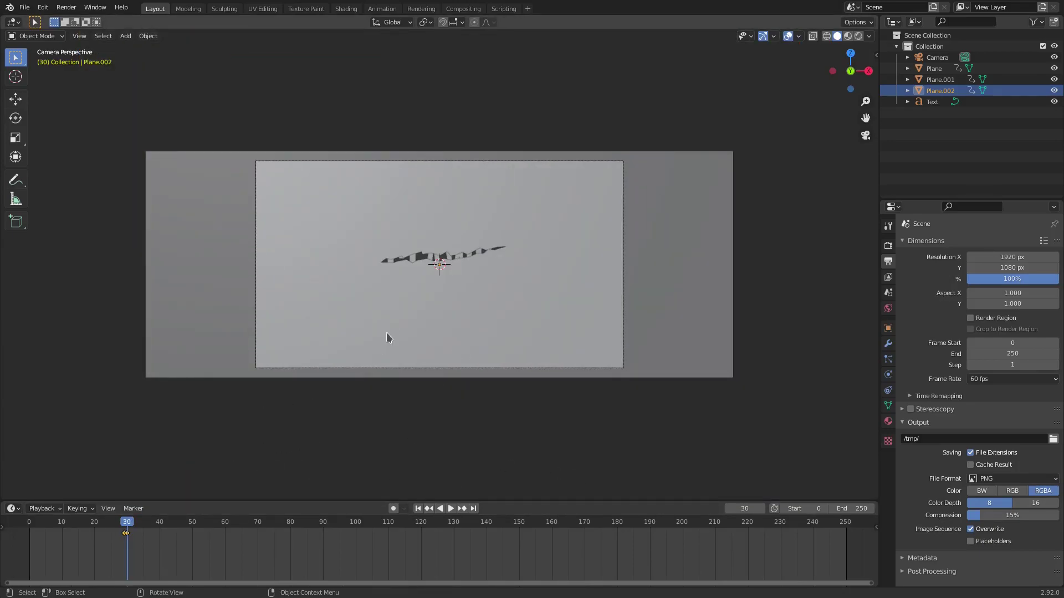
scroll(501, 278, up, 3)
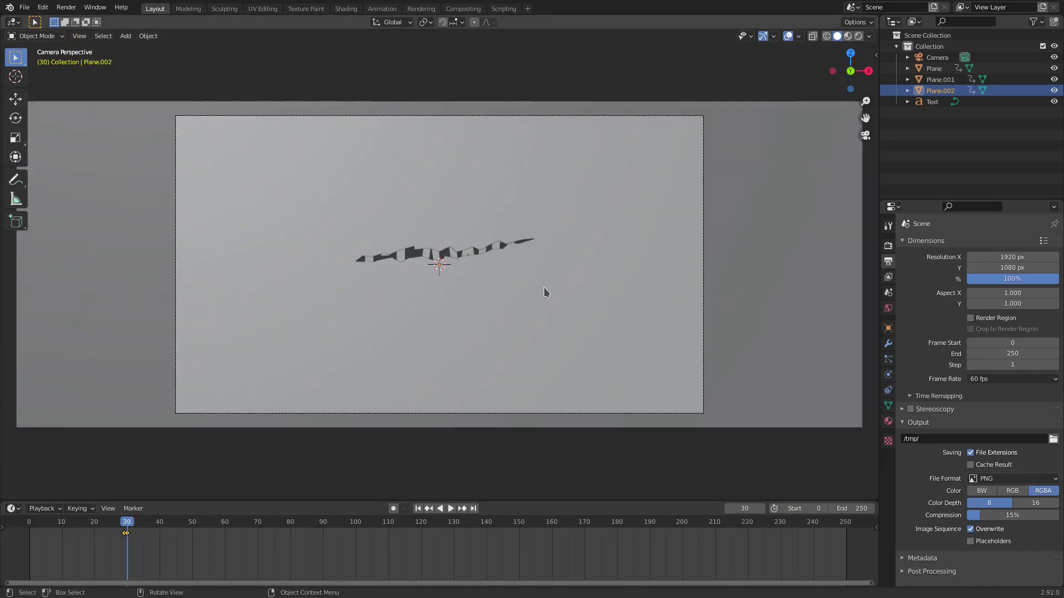
click(419, 509)
click(858, 36)
Preview the rendered animation without overlays to frame 130, then select Plane and restore overlays.
click(787, 36)
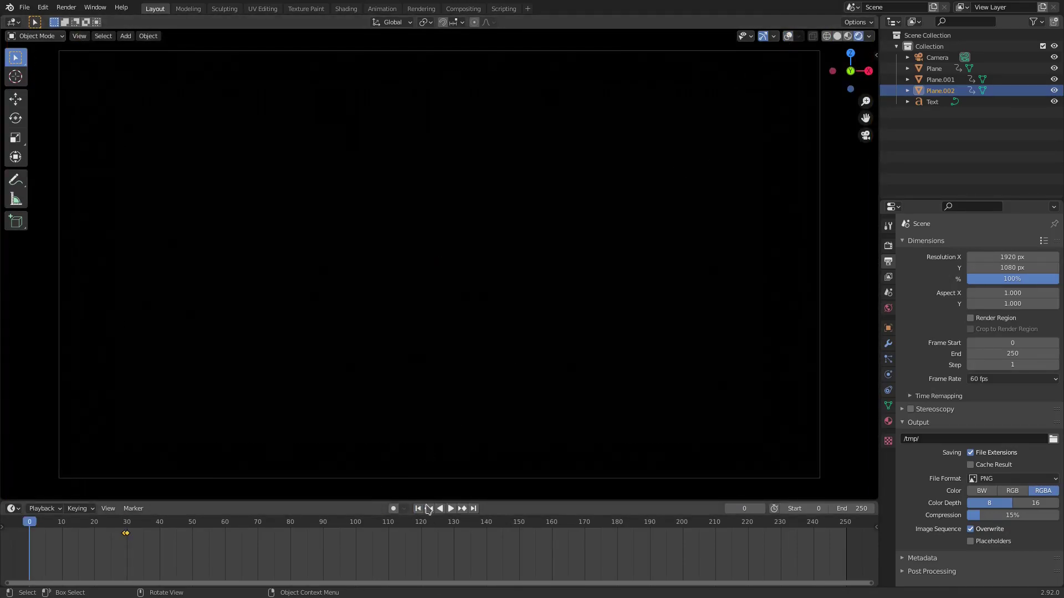
click(450, 508)
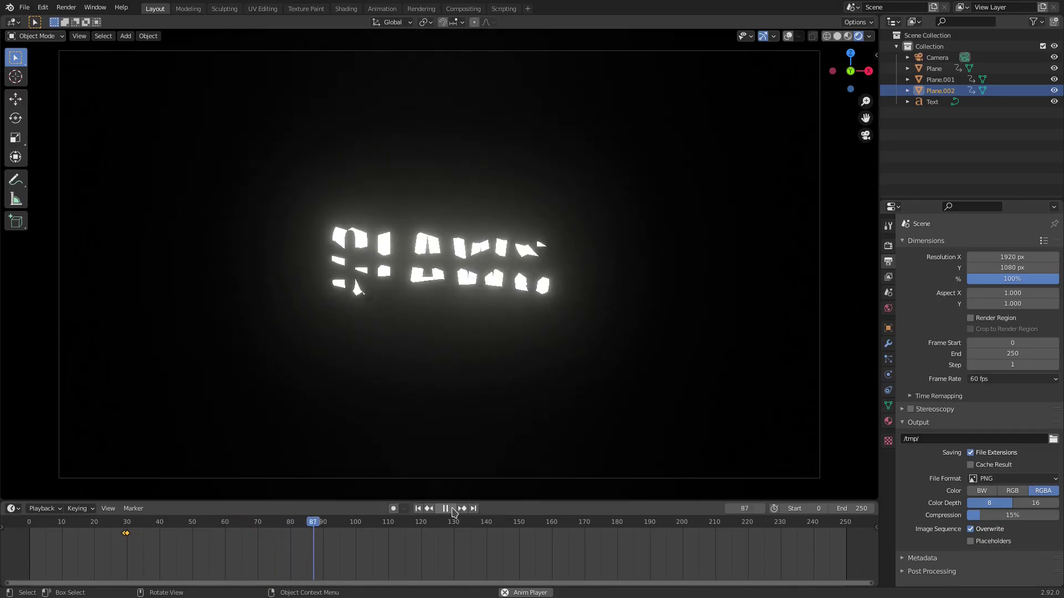
click(446, 509)
key(space)
mouse_move(448, 525)
mouse_down()
mouse_move(333, 536)
mouse_move(455, 536)
mouse_up()
key(space)
click(511, 404)
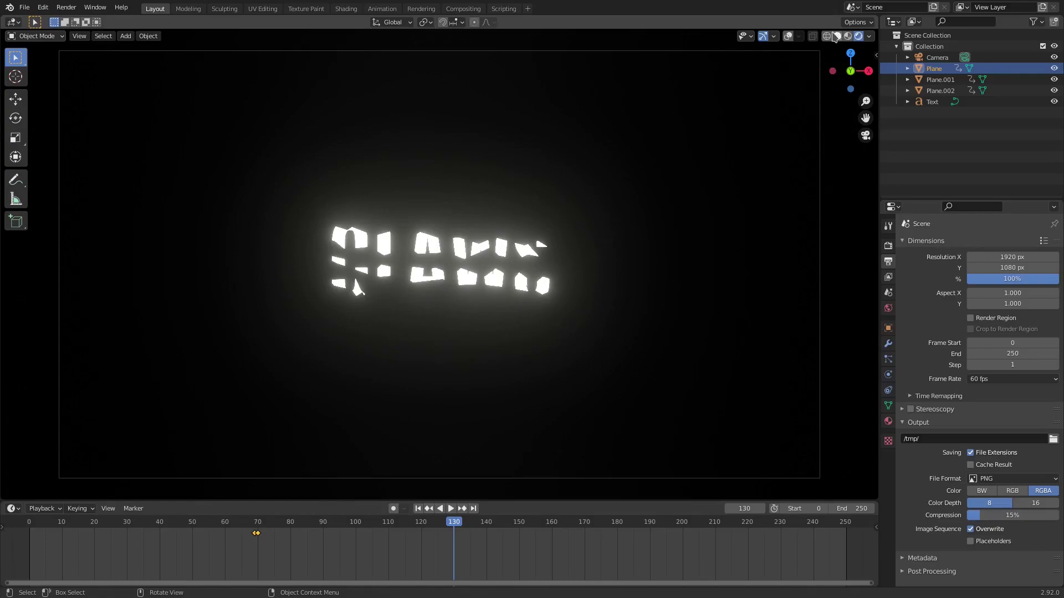
click(790, 36)
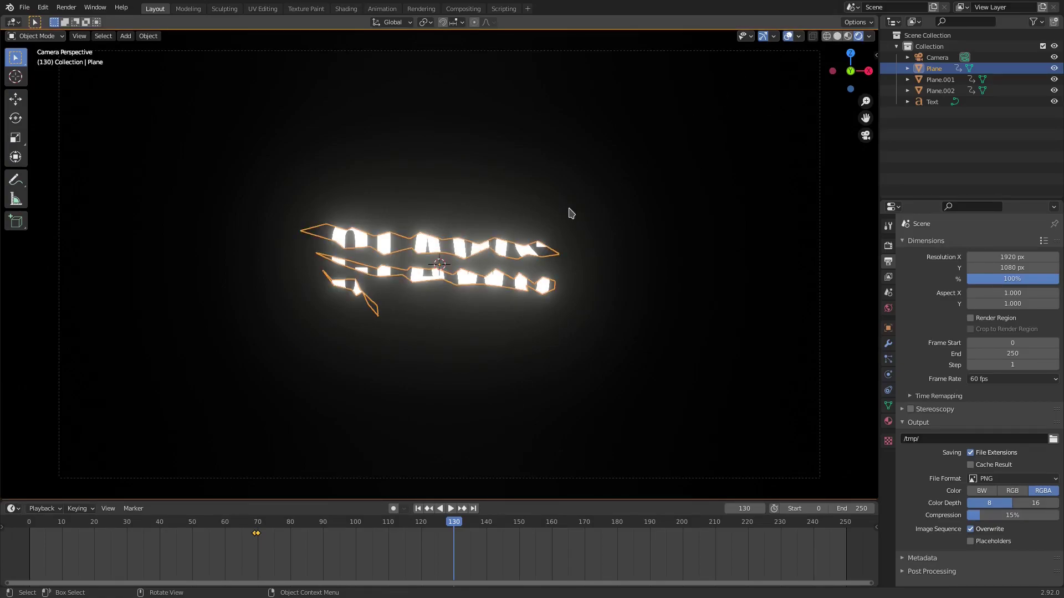
Keyframe Plane's full scale at frame 129 and zero scale at frame 130.
key(Left)
key(i)
click(569, 213)
key(Right)
text(s)
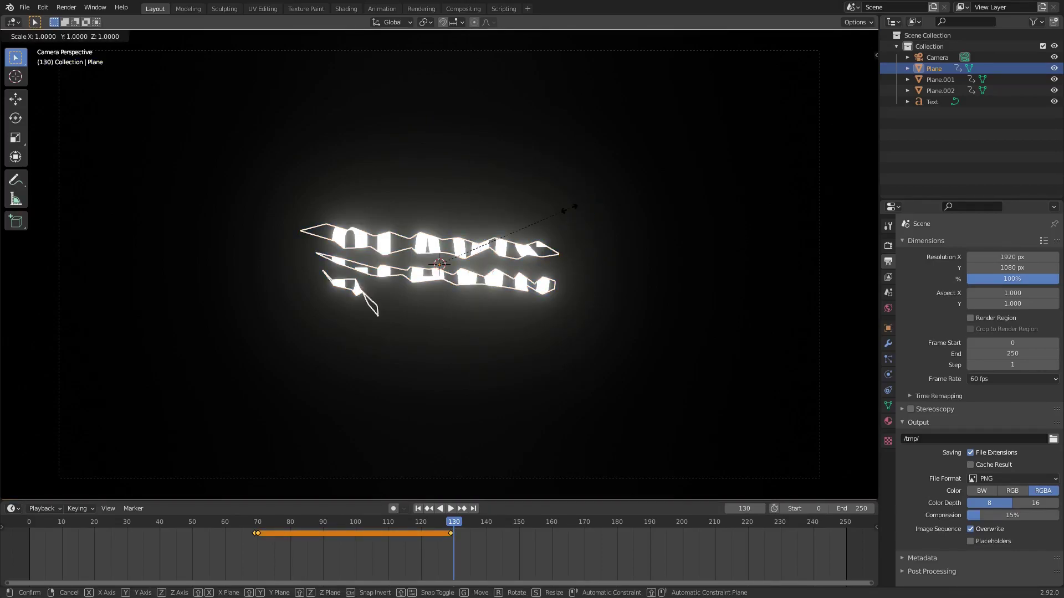
text(0)
key(Return)
key(i)
click(568, 209)
Hide overlays and play from the start to confirm CLAWS appears whole, stopping at frame 77.
drag(400, 525, 451, 544)
key(space)
key(shift+alt+z)
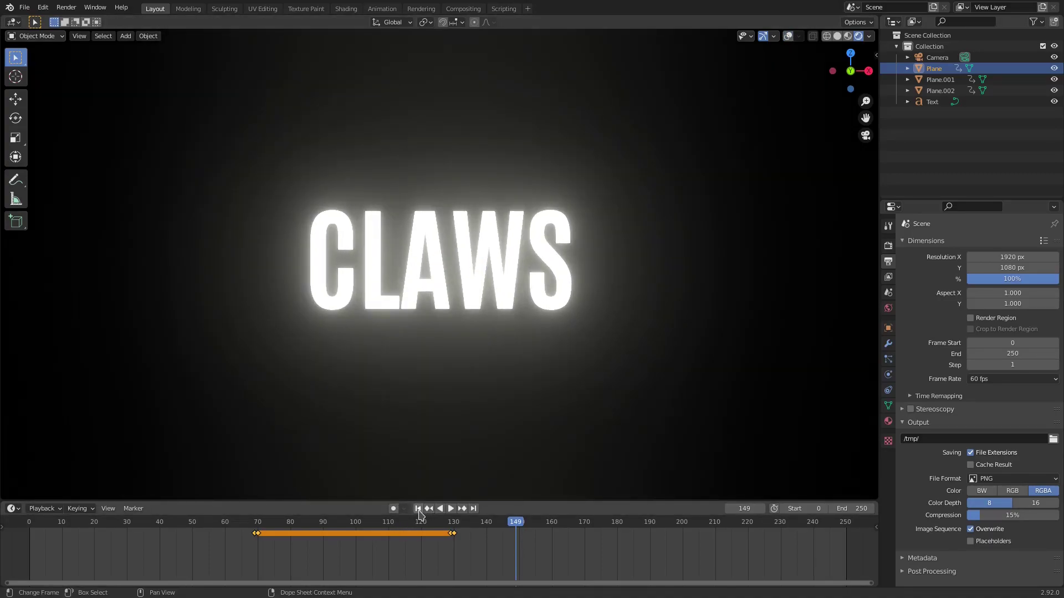
click(418, 508)
click(451, 508)
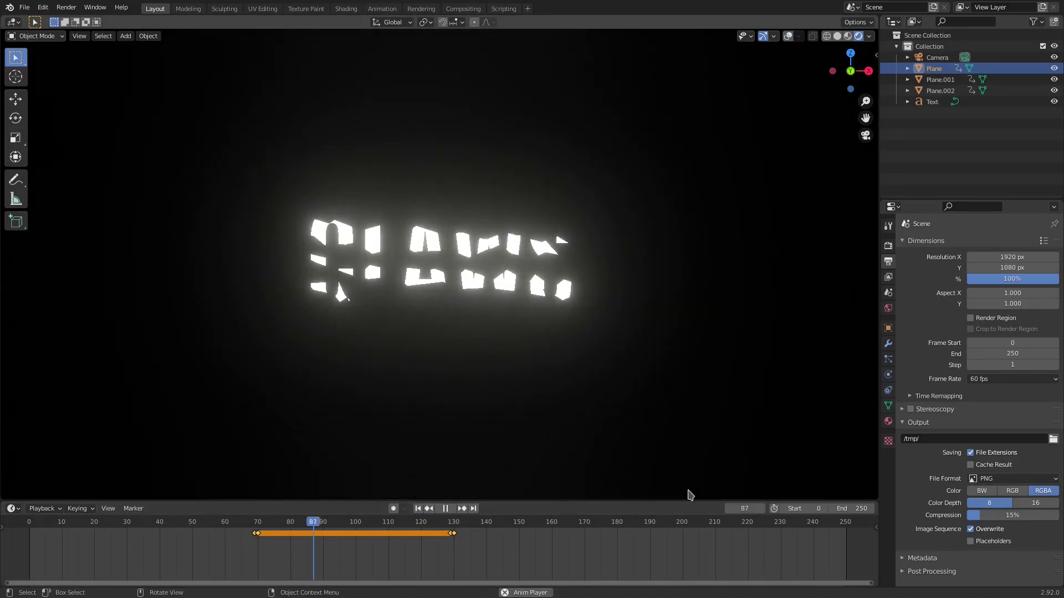
key(space)
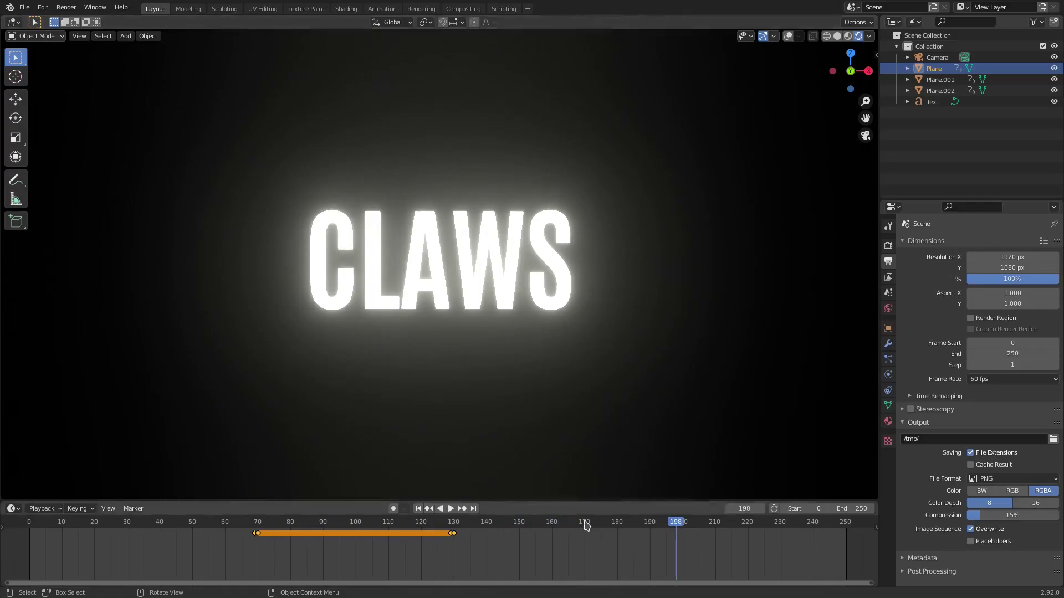
click(418, 508)
key(space)
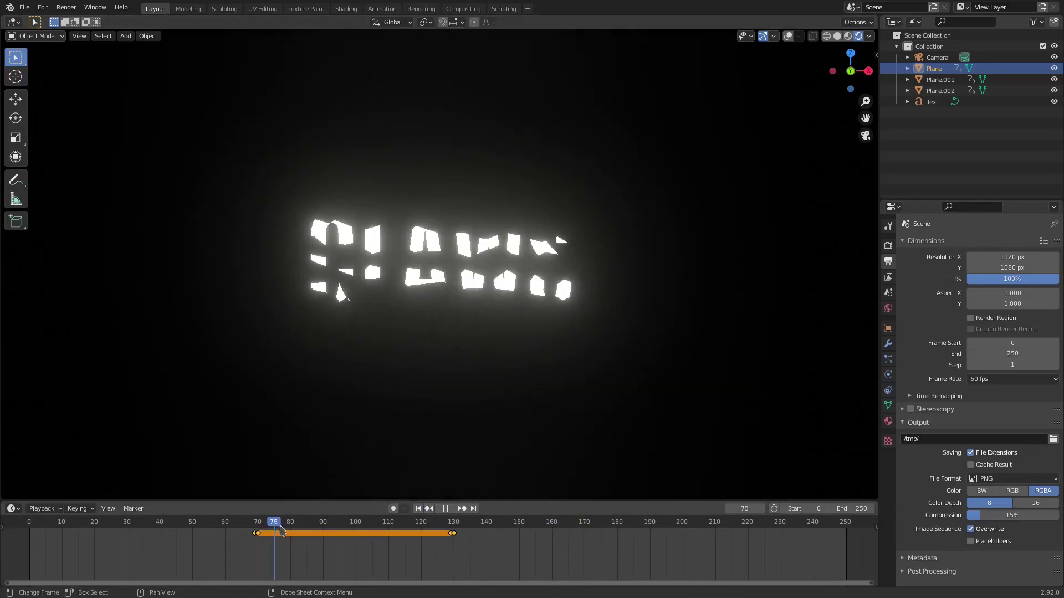
click(264, 540)
key(space)
Select the CLAWS text, show overlays, and stop playback at frame 69.
click(372, 242)
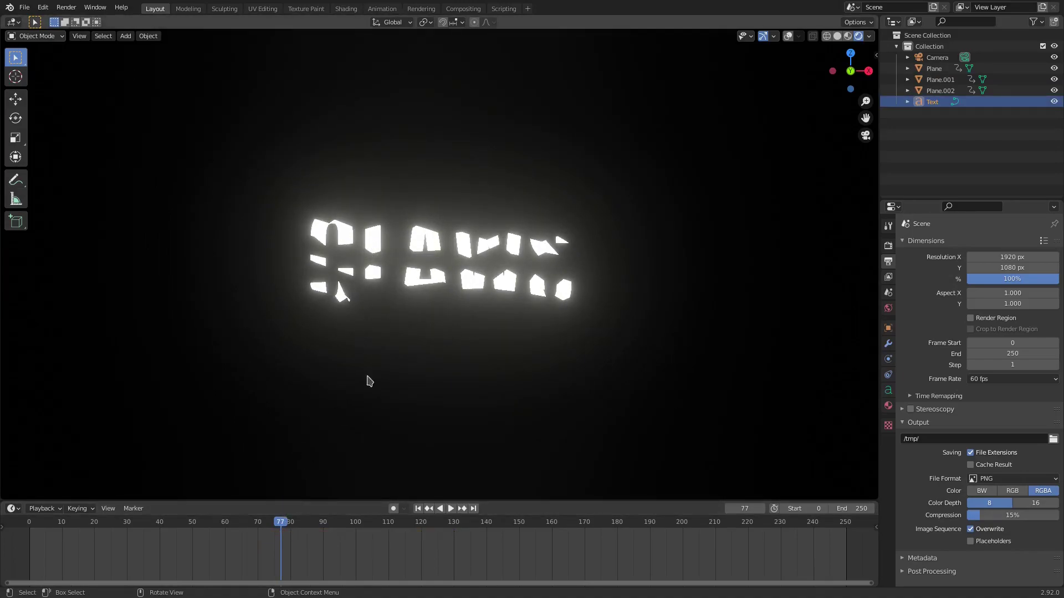
click(791, 37)
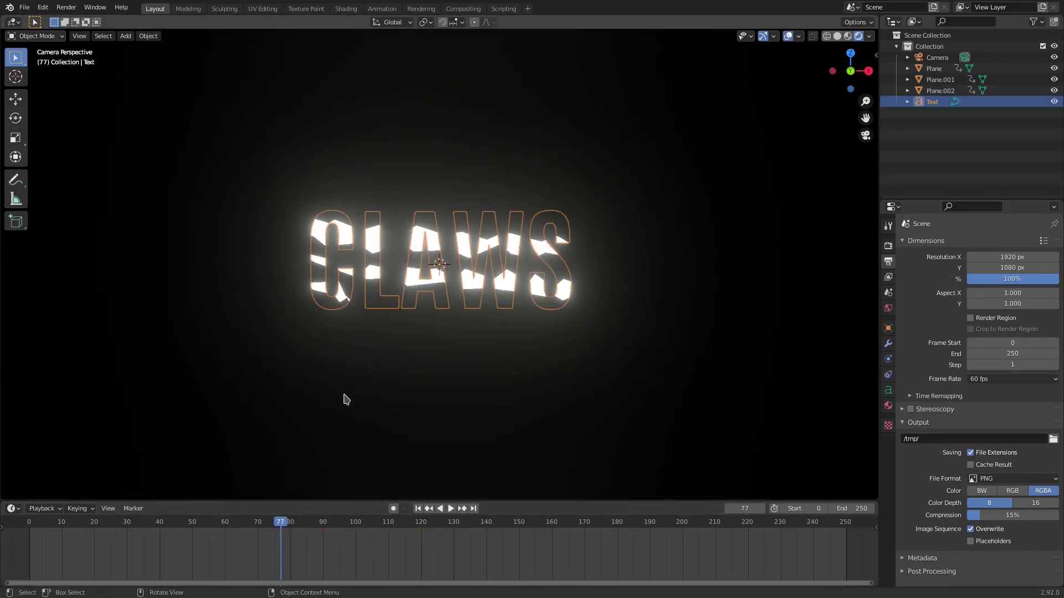
key(space)
mouse_move(260, 535)
mouse_down()
mouse_move(202, 535)
mouse_move(258, 534)
mouse_up()
key(space)
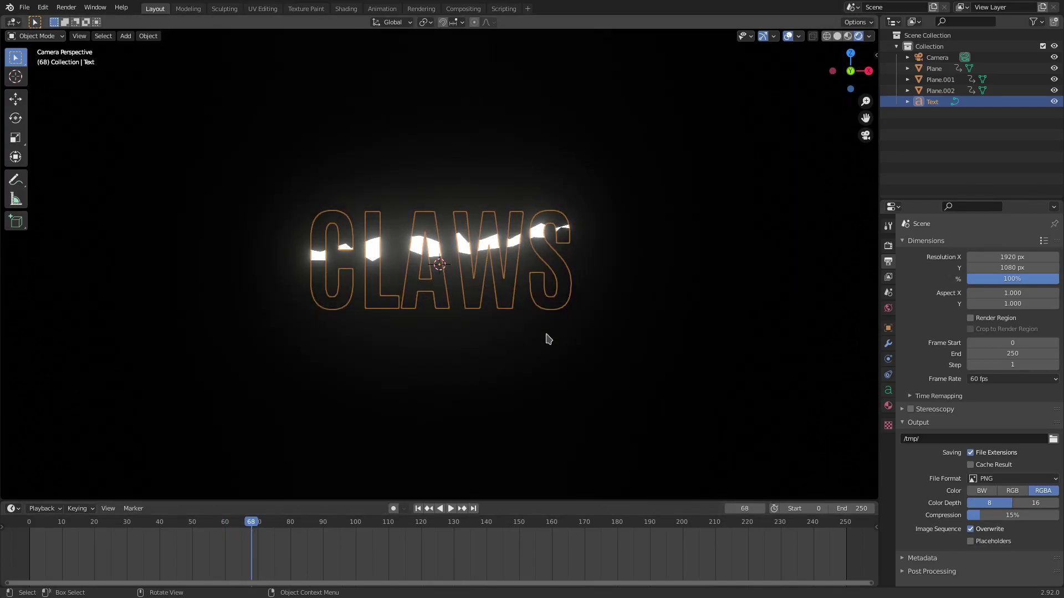
Keyframe the CLAWS text's location at frame 69.
key(Right)
key(Right)
key(Left)
key(i)
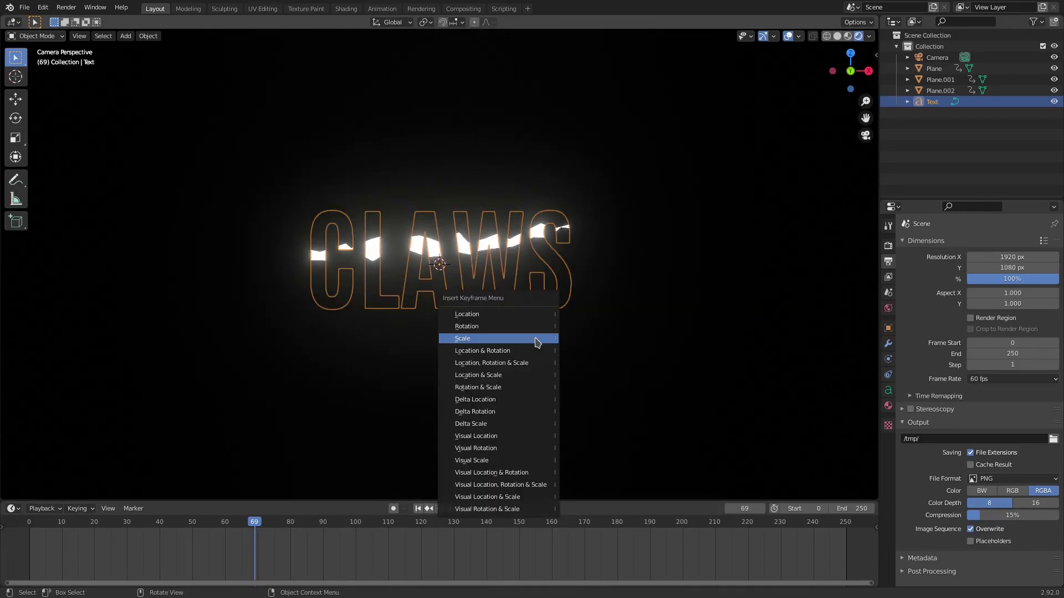
click(524, 314)
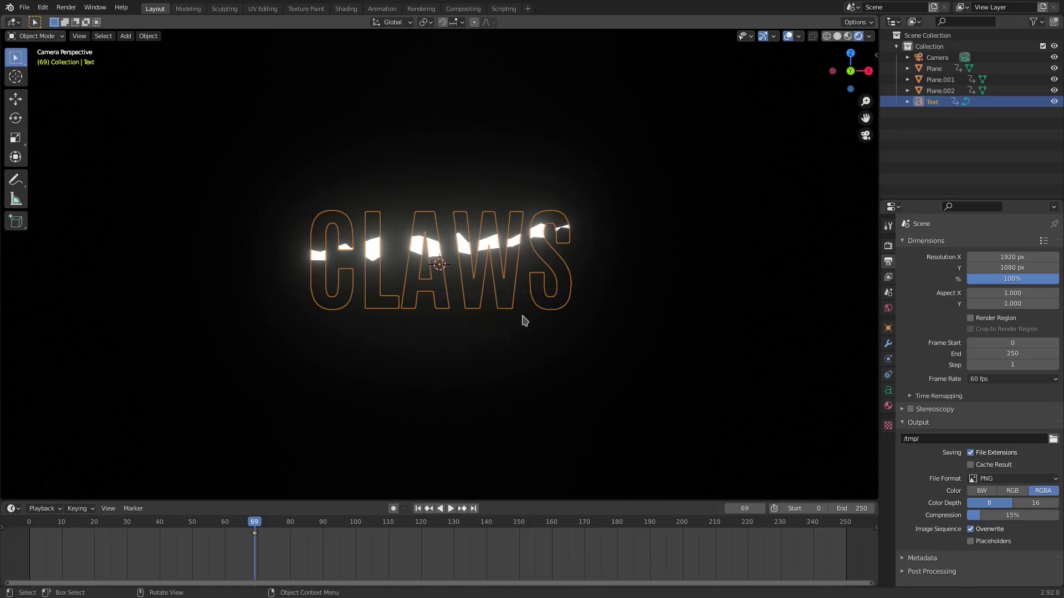
Keyframe the text's unchanged location at frames 71 and 73.
key(Right)
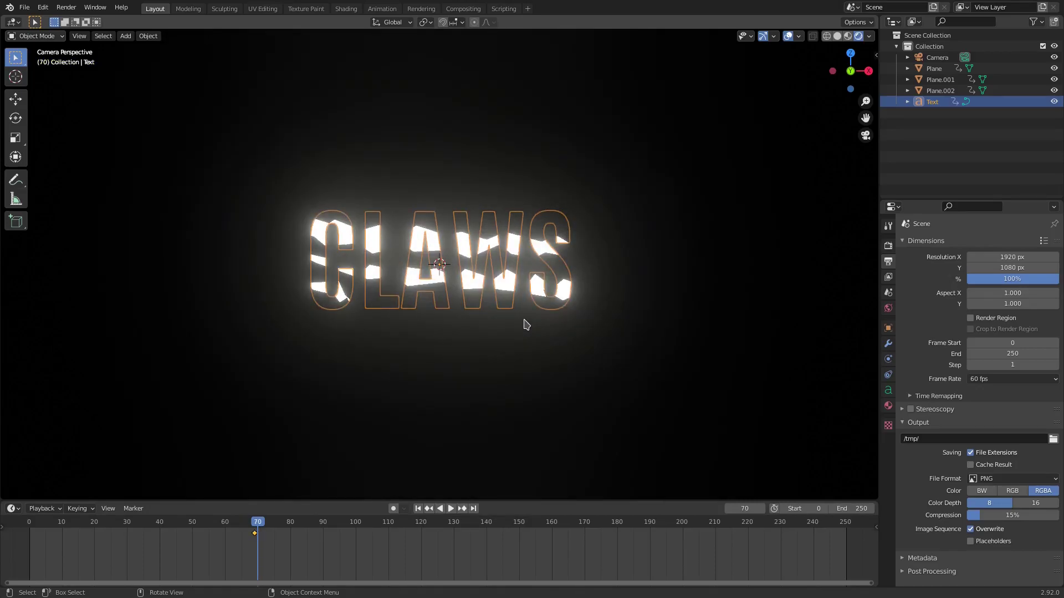
key(Right)
key(Right)
scroll(244, 559, up, 4)
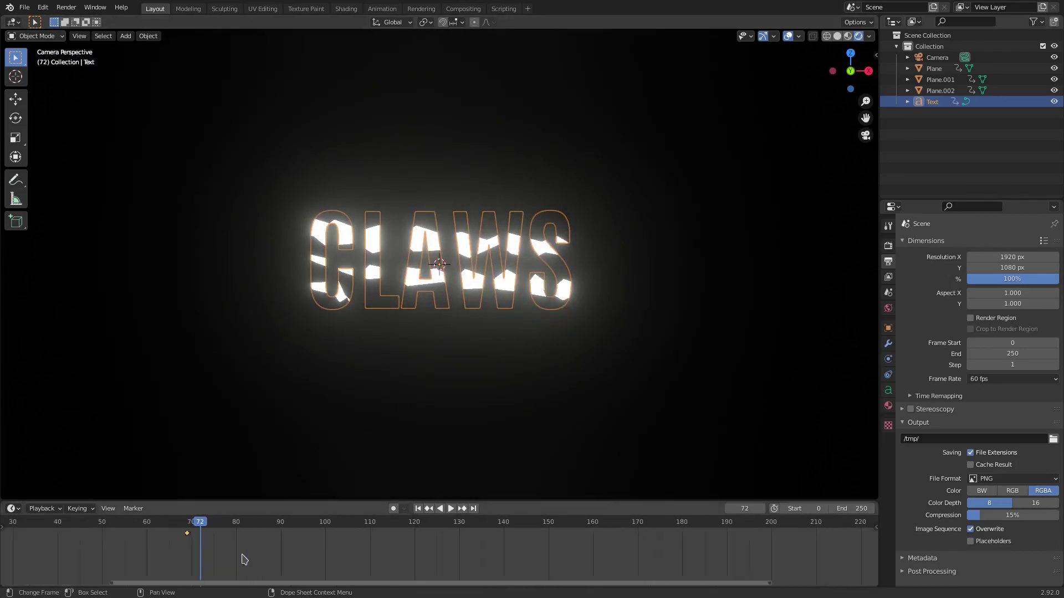
key(Left)
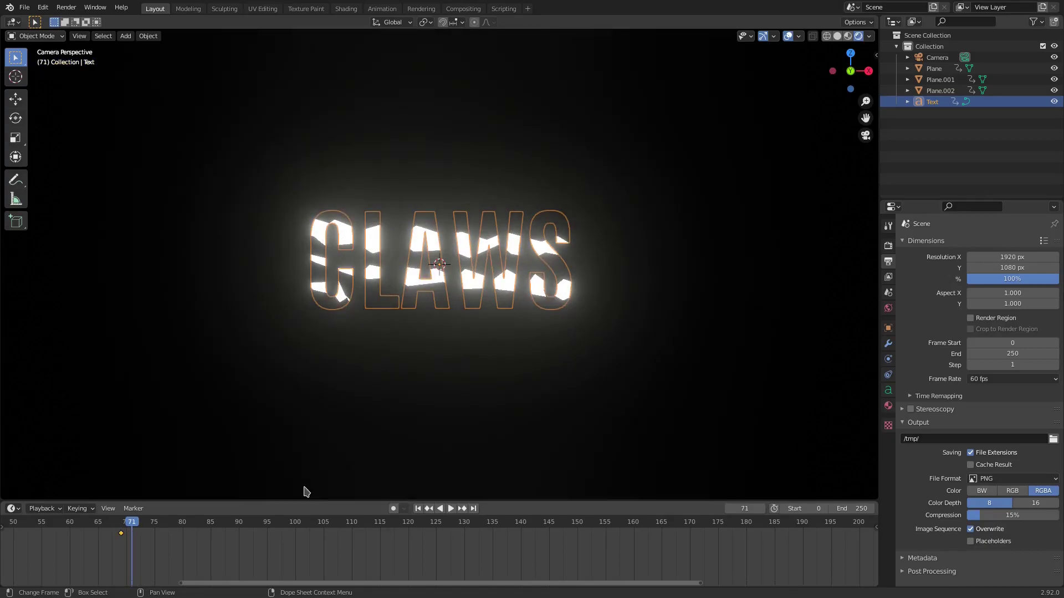
key(i)
click(536, 293)
key(Right)
key(Right)
key(i)
click(536, 292)
key(Left)
key(Left)
key(Left)
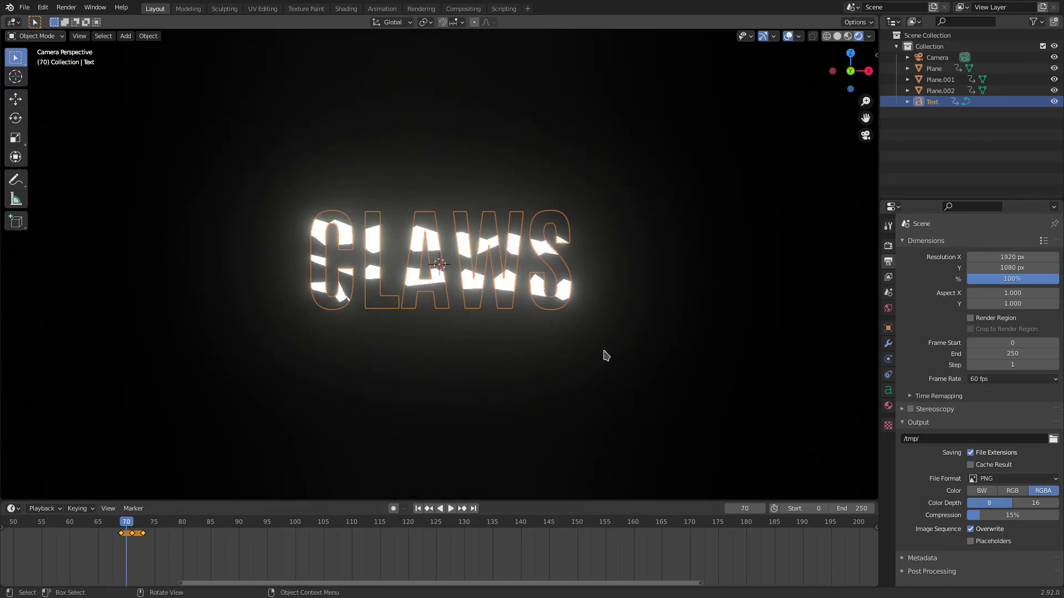
At frame 70, shift the text left and keyframe its location.
key(g)
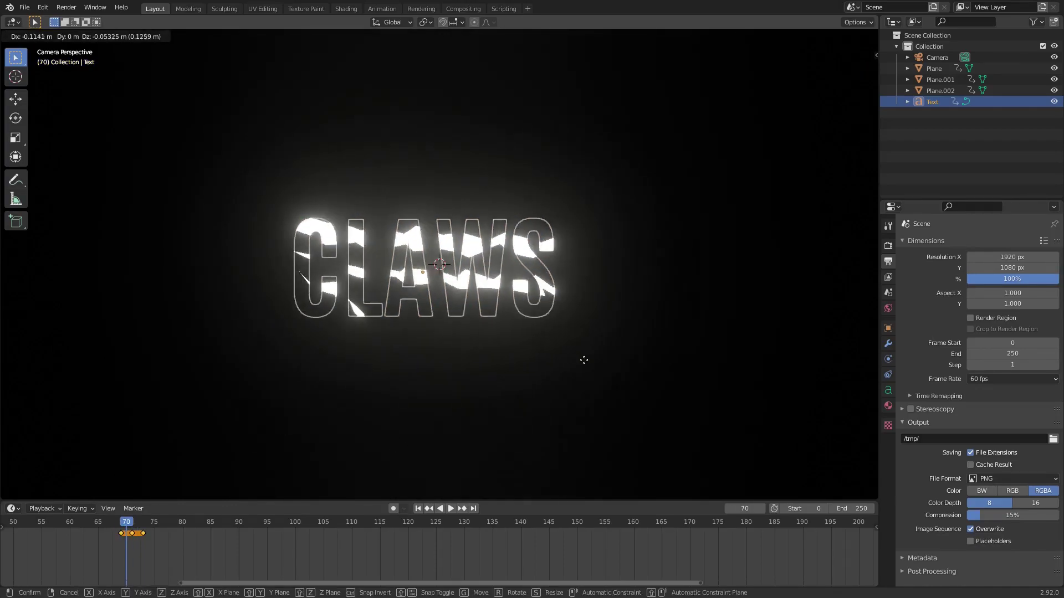
click(572, 361)
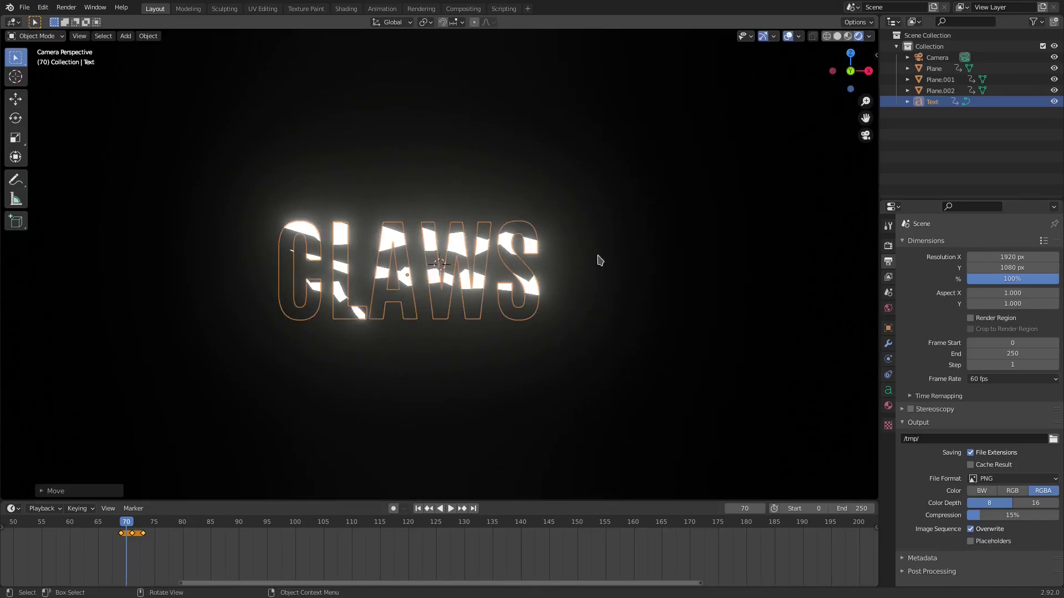
key(i)
click(599, 254)
At frame 72, shift the text up and right and keyframe its location.
click(138, 537)
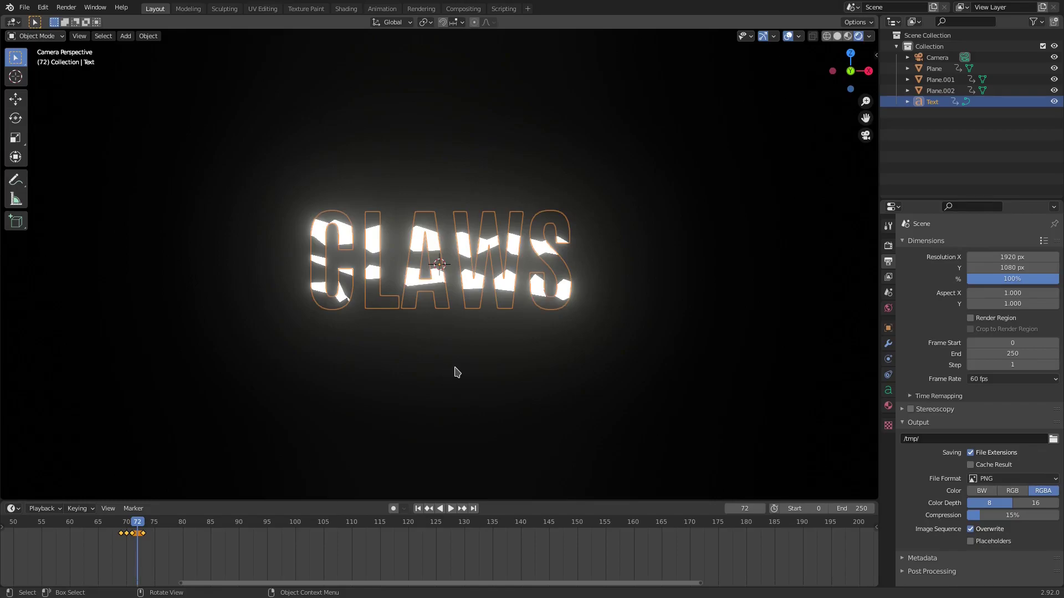
key(g)
click(485, 359)
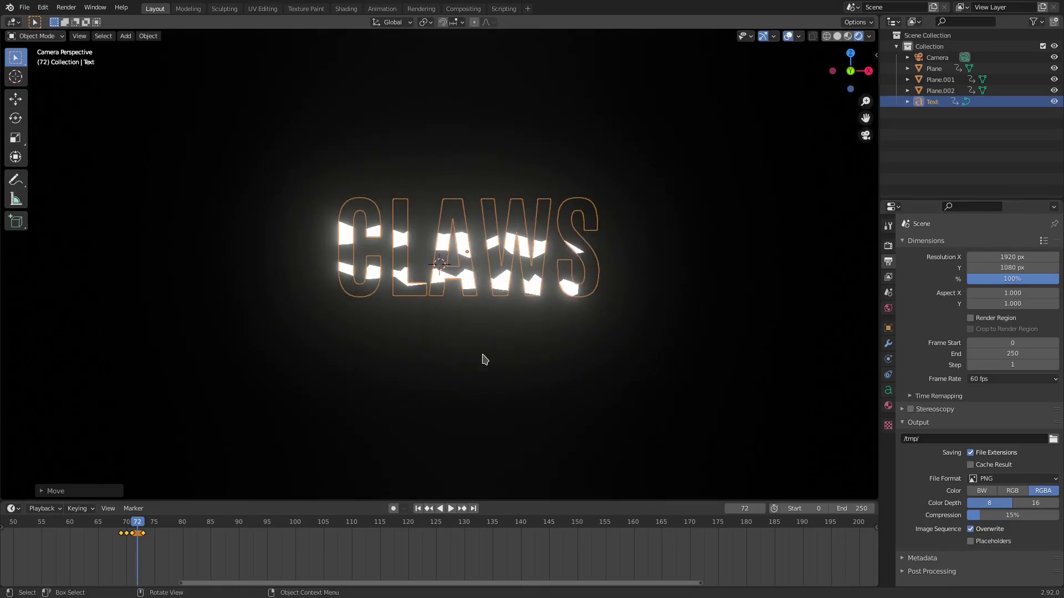
key(i)
click(570, 259)
Hide overlays and play from frame 0 to preview the text jolt.
scroll(313, 540, down, 5)
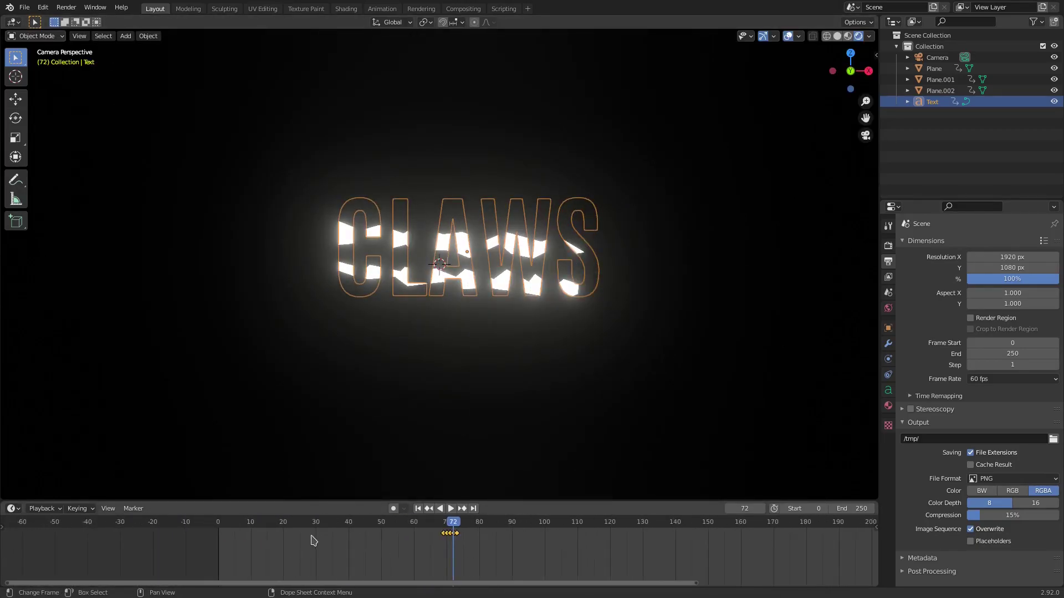
click(338, 540)
click(787, 36)
key(space)
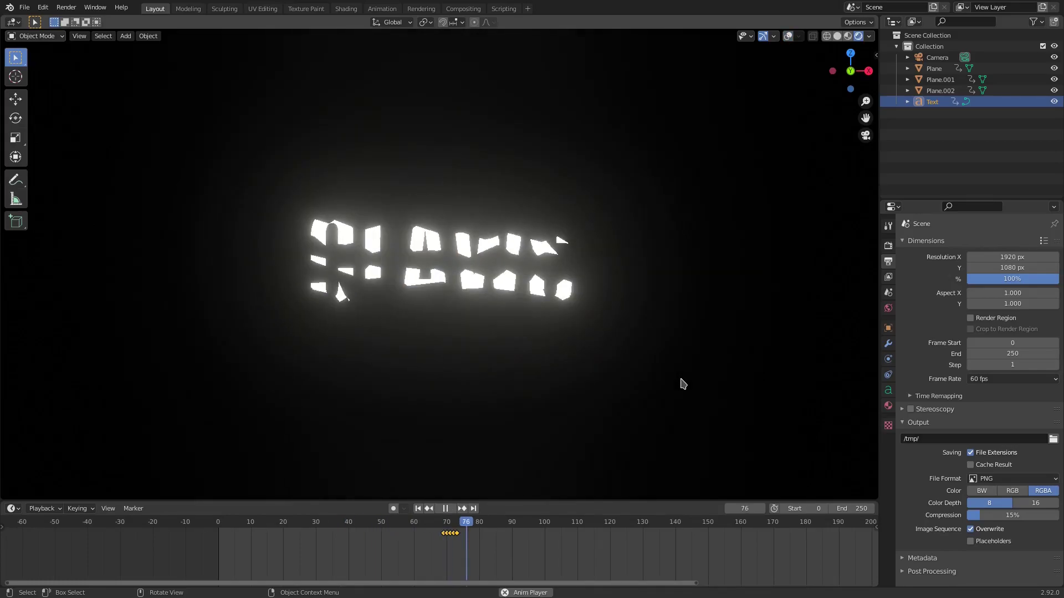
key(space)
key(shift+Left)
key(space)
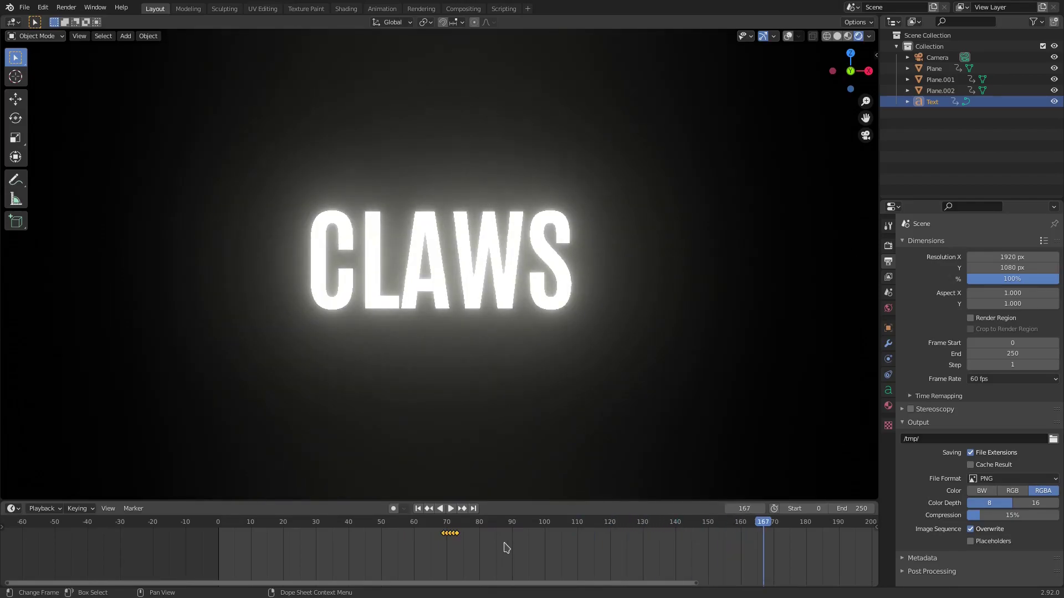
click(442, 529)
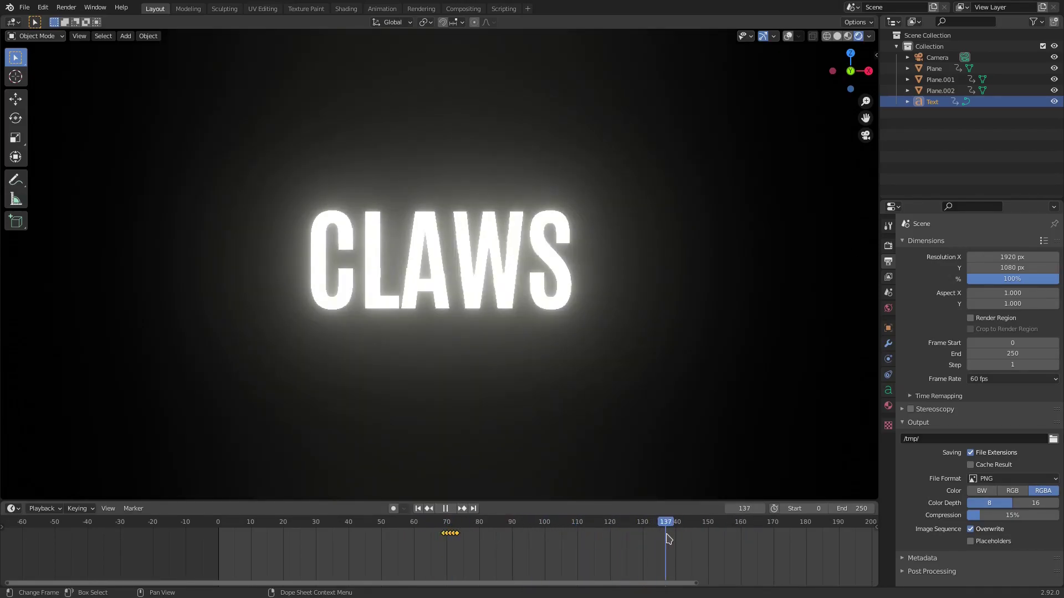
Go to frame 30 and copy the five text keyframes near frame 70 forty frames earlier.
click(395, 531)
key(space)
drag(395, 530, 313, 537)
key(Right)
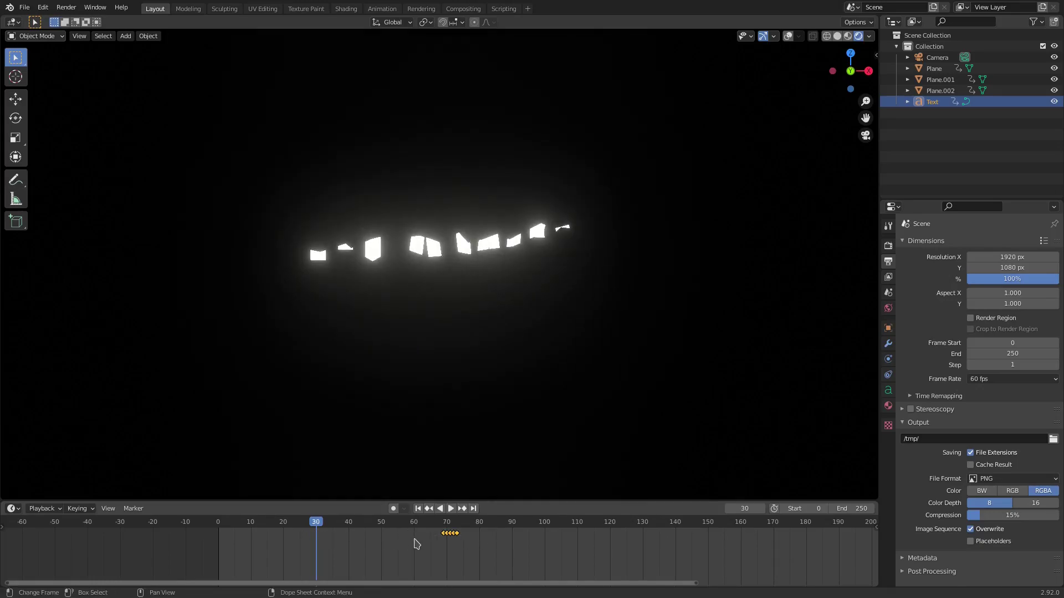
scroll(418, 545, up, 4)
drag(531, 557, 366, 526)
key(g)
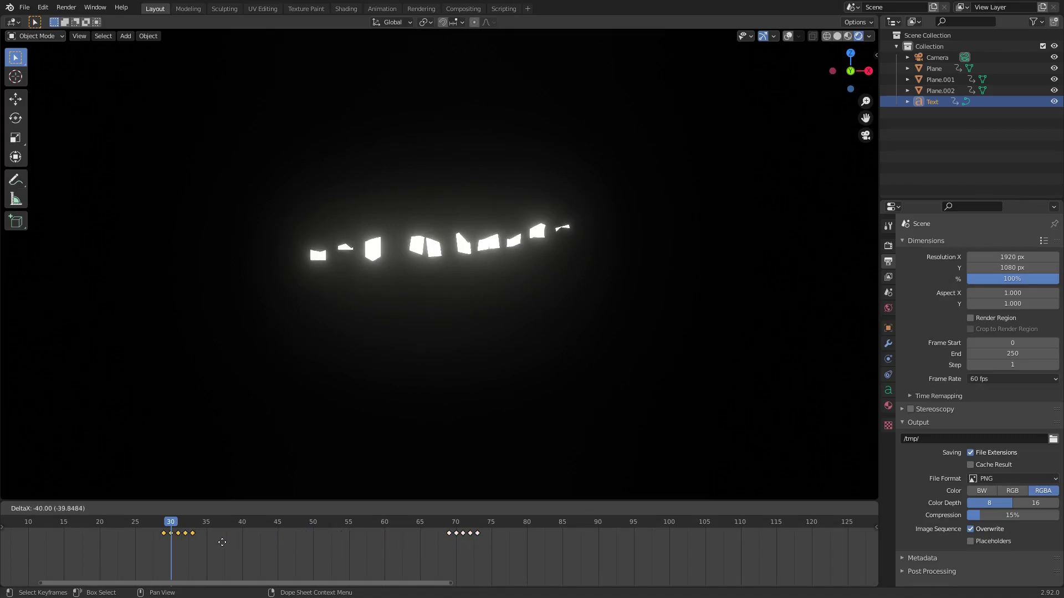
click(220, 543)
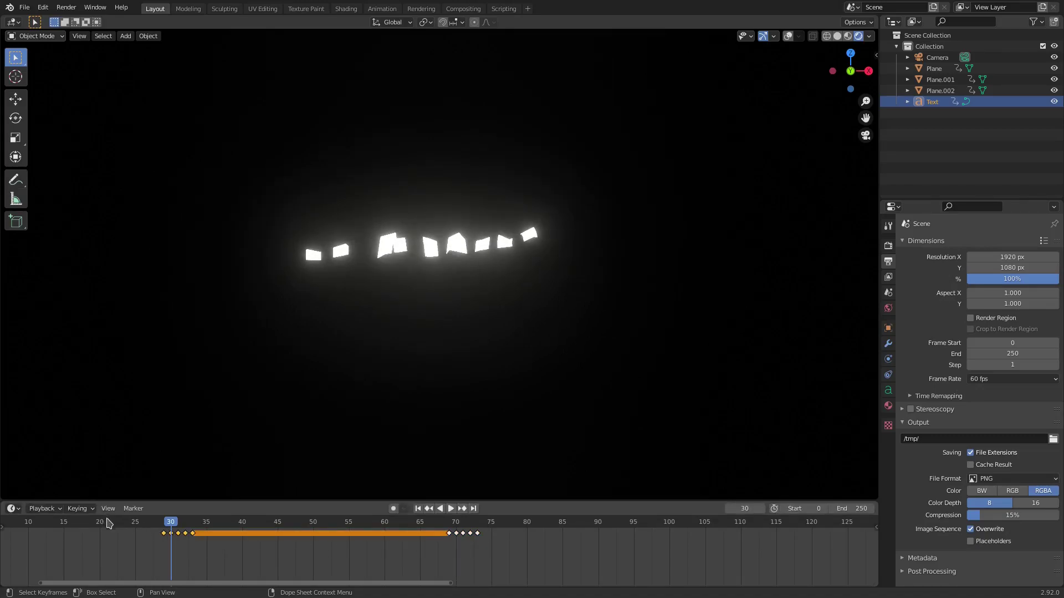
scroll(438, 524, down, 2)
Play from the start and scrub frames 29–32 to check the copied keys.
click(418, 508)
click(450, 508)
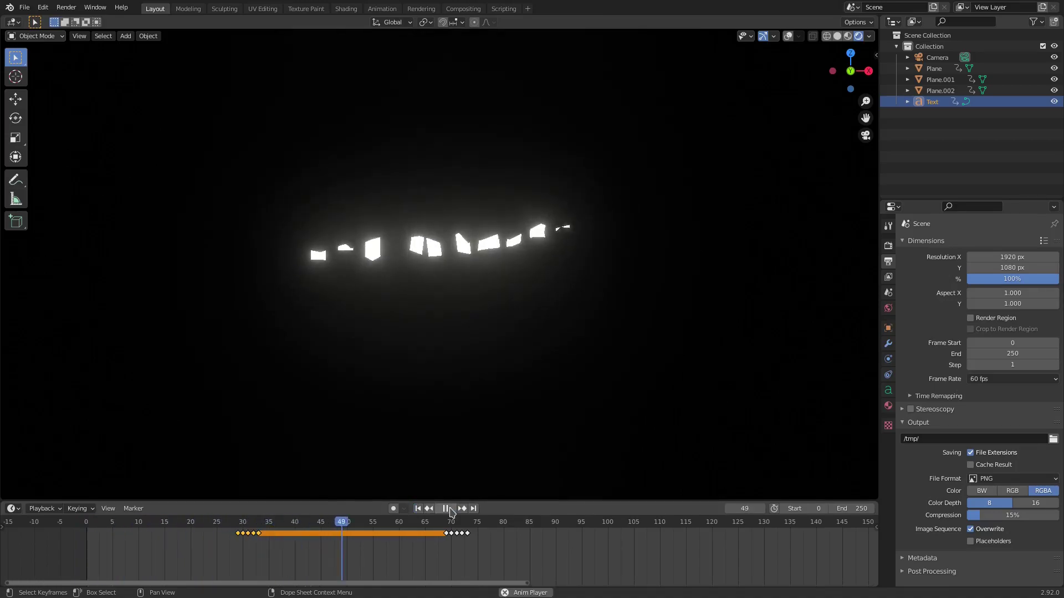
click(239, 526)
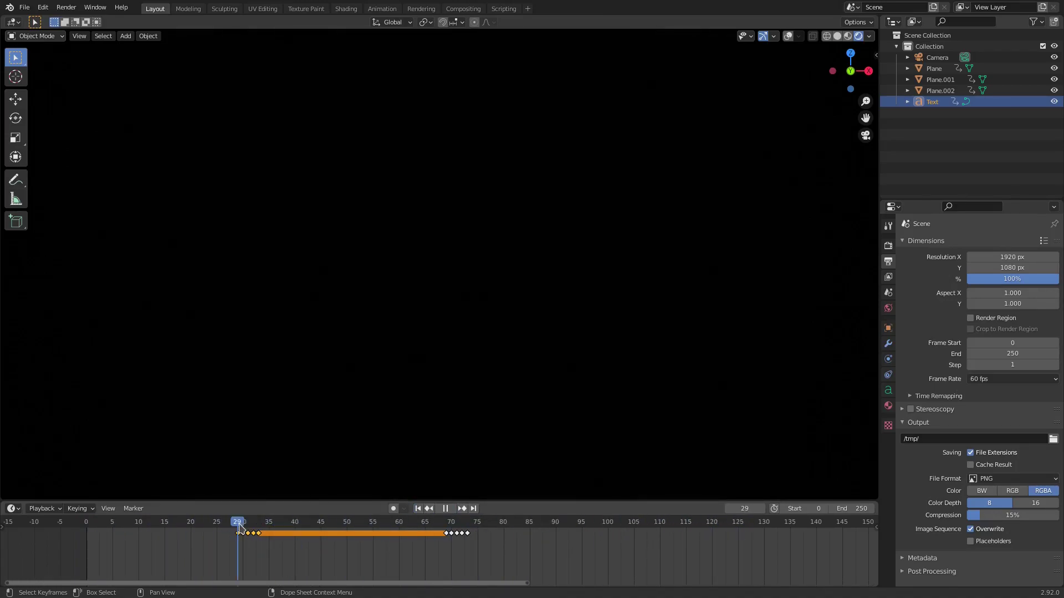
drag(239, 527, 169, 530)
click(257, 534)
Play the full animation through to frame 135, where CLAWS is whole, then rewind.
key(space)
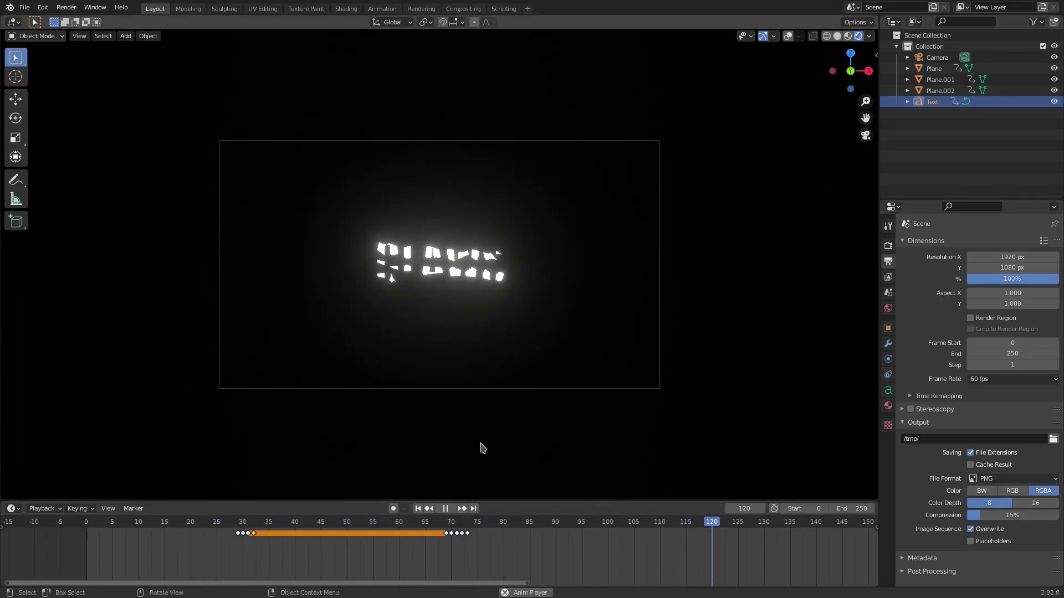
click(447, 510)
click(455, 510)
click(419, 509)
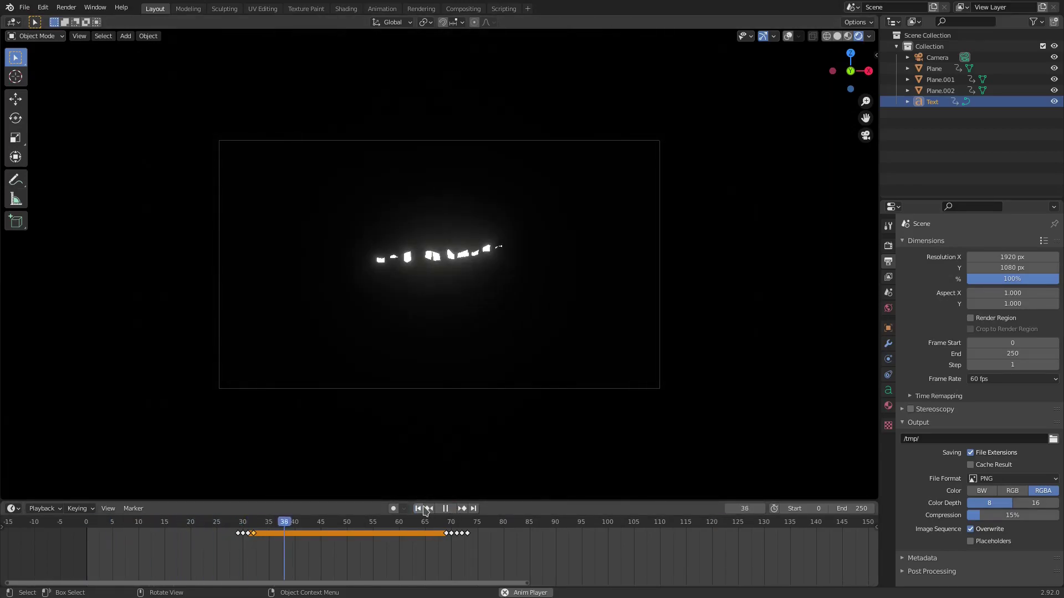
click(419, 509)
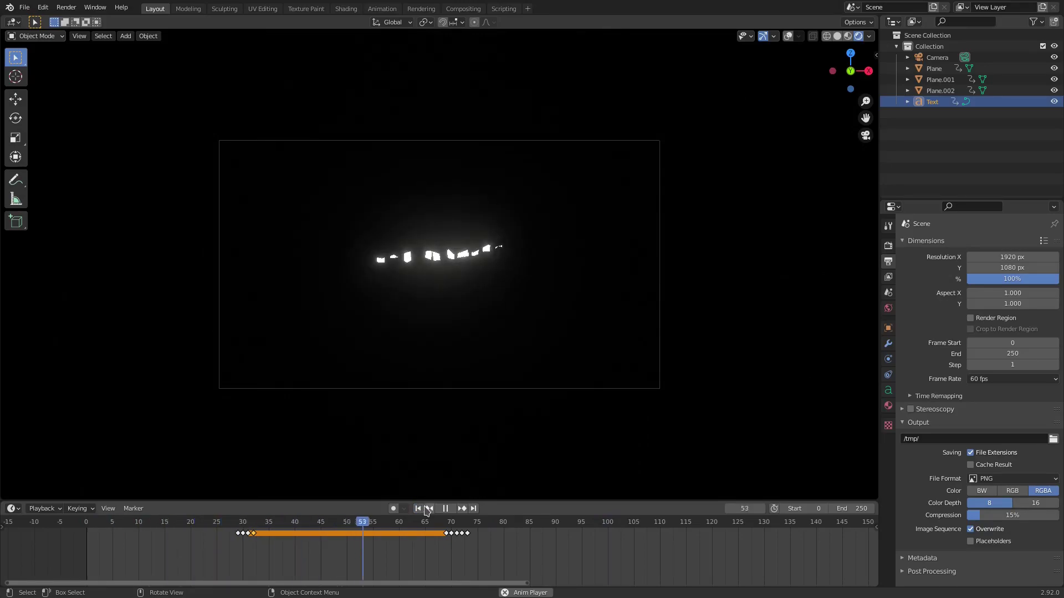
click(447, 508)
scroll(482, 388, up, 5)
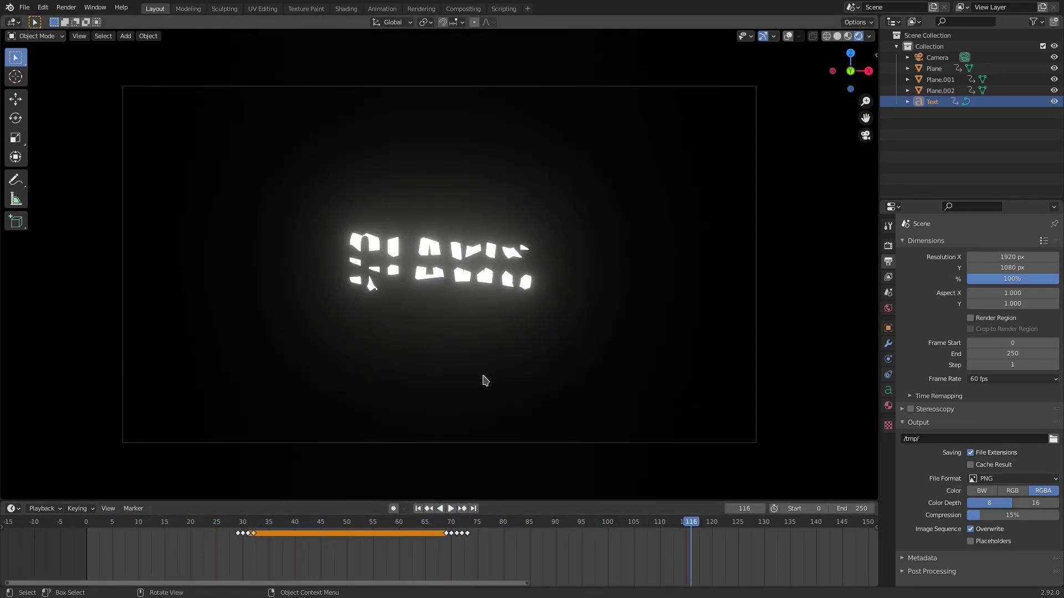
drag(536, 528, 748, 526)
key(space)
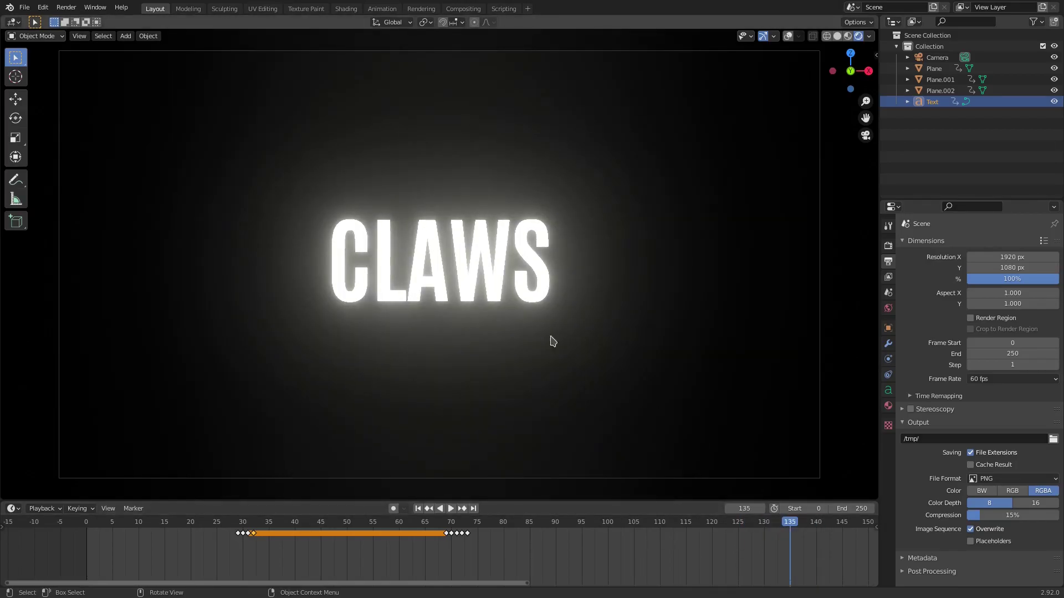
key(shift+Left)
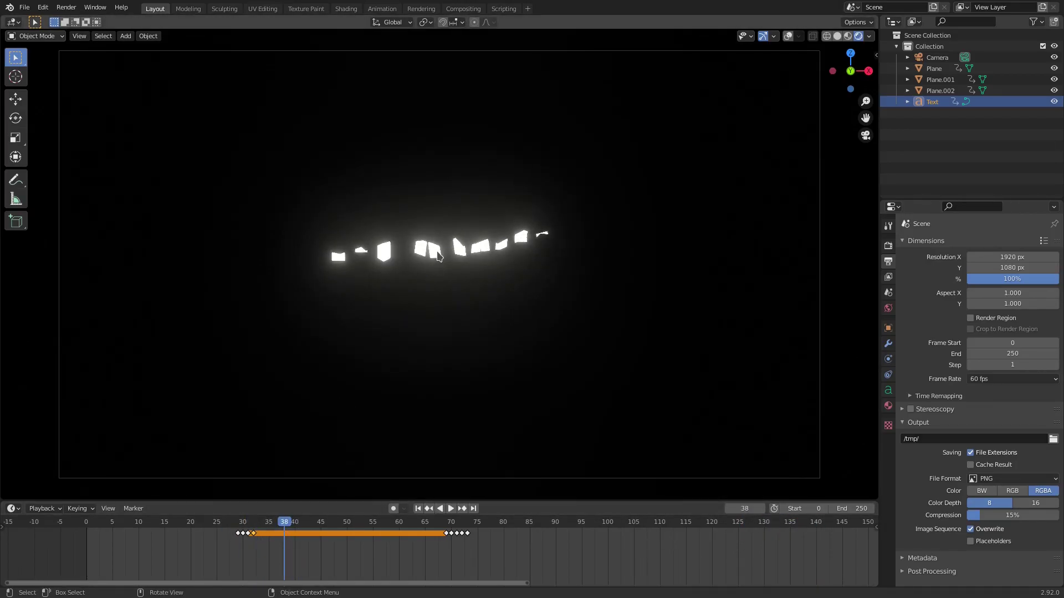
Open the CLAWS text's material settings and step the playhead through frames 30 and 70.
click(888, 406)
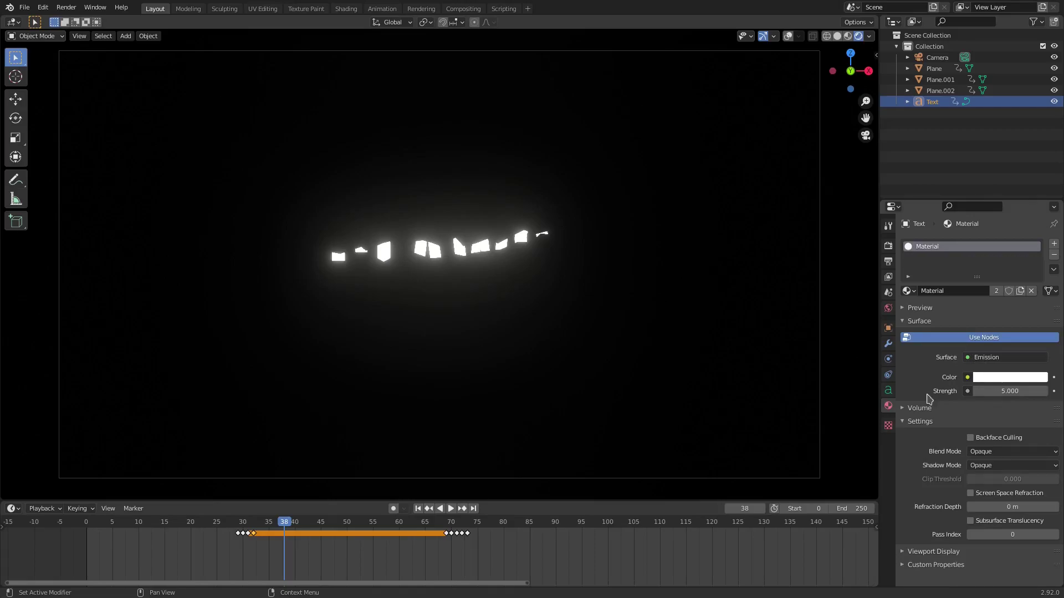
drag(236, 524, 243, 523)
key(Left)
click(448, 531)
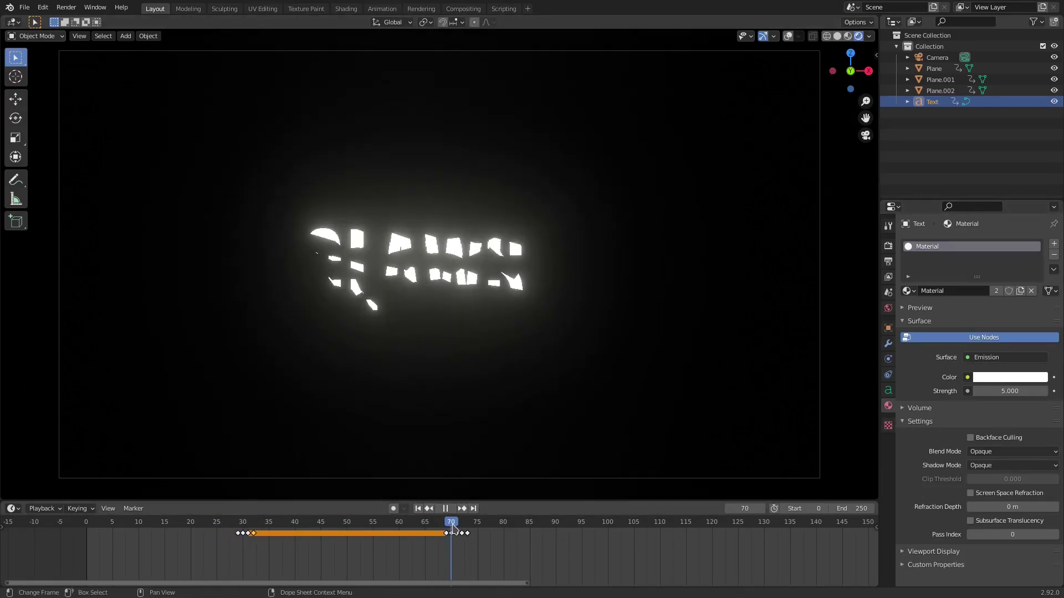
key(Left)
key(Right)
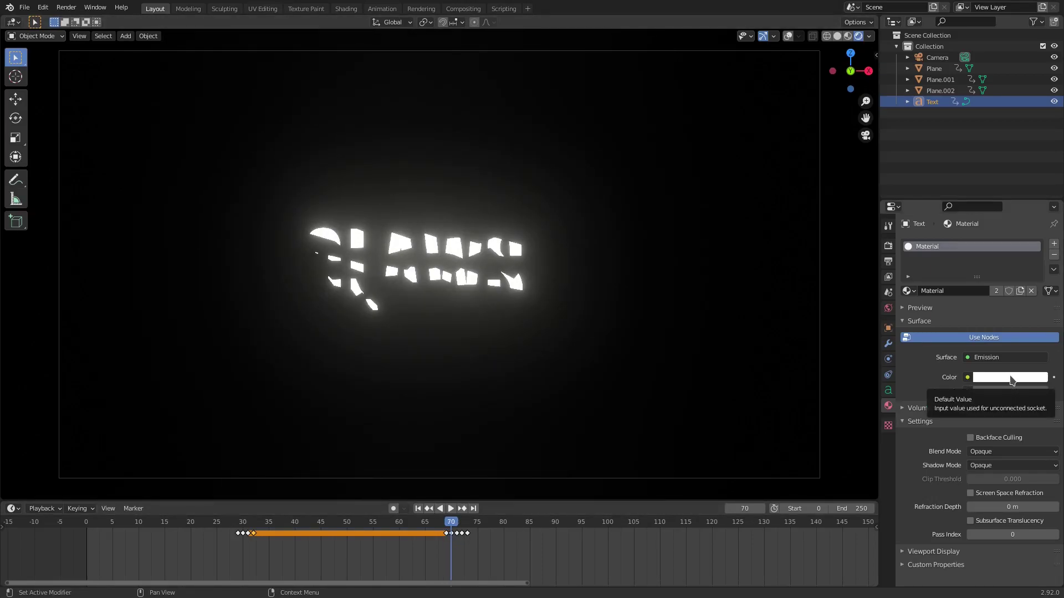
Keyframe the white emission colour at frame 130.
key(space)
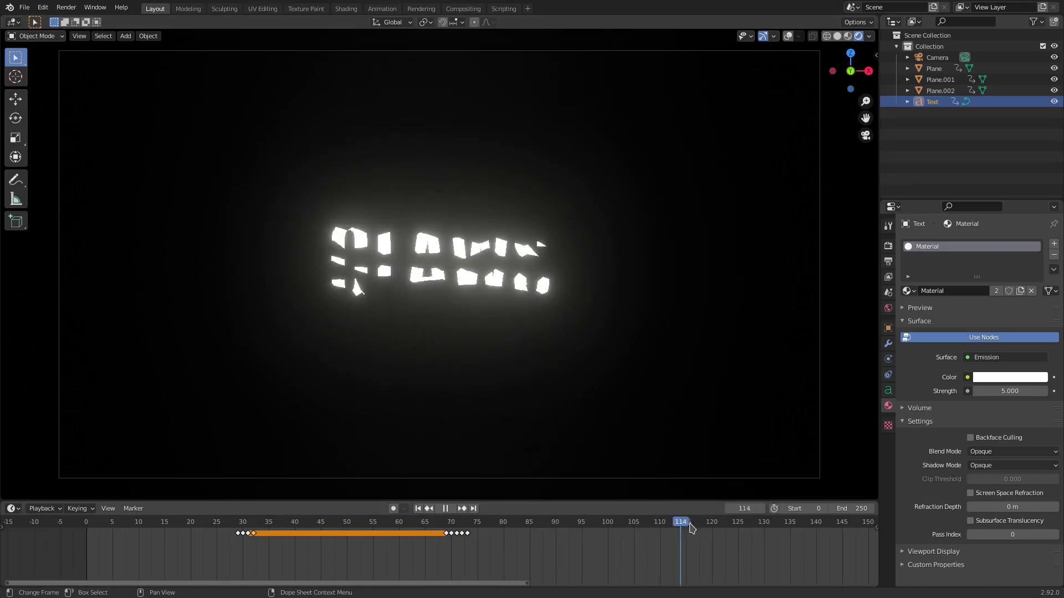
key(space)
key(Left)
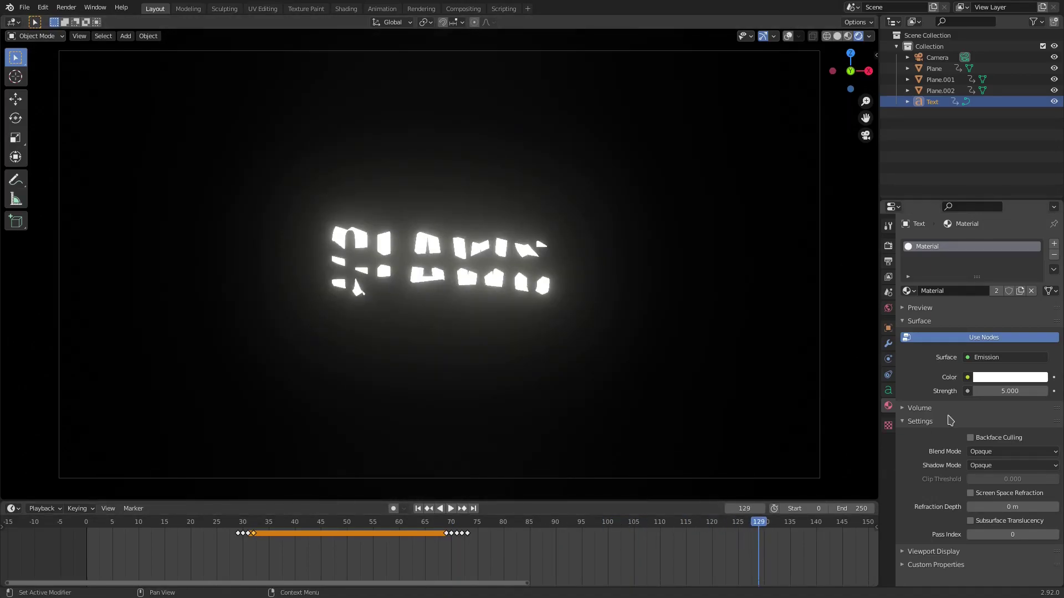
key(Right)
click(1017, 383)
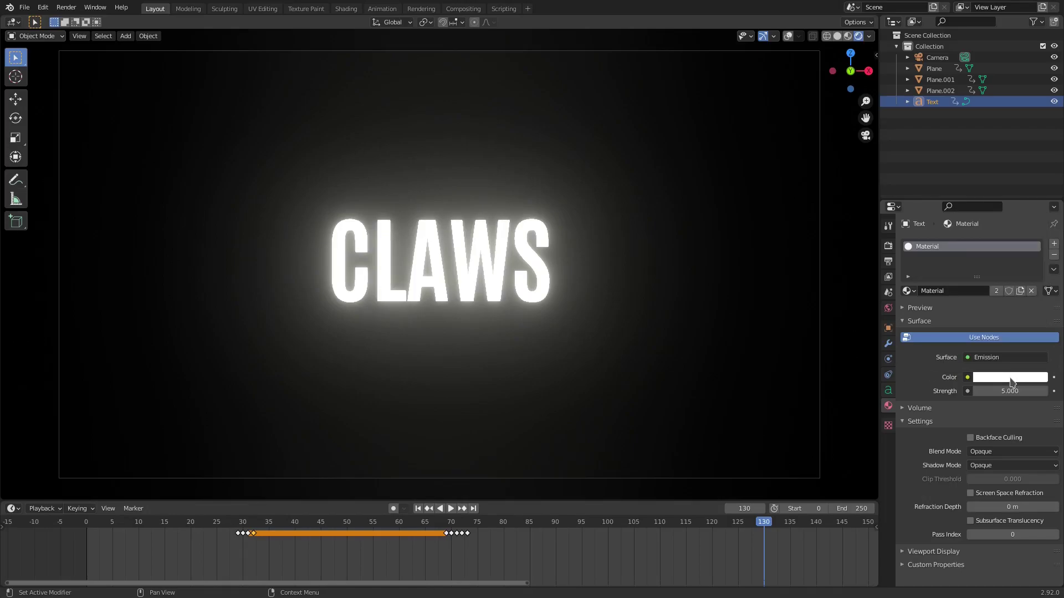
key(i)
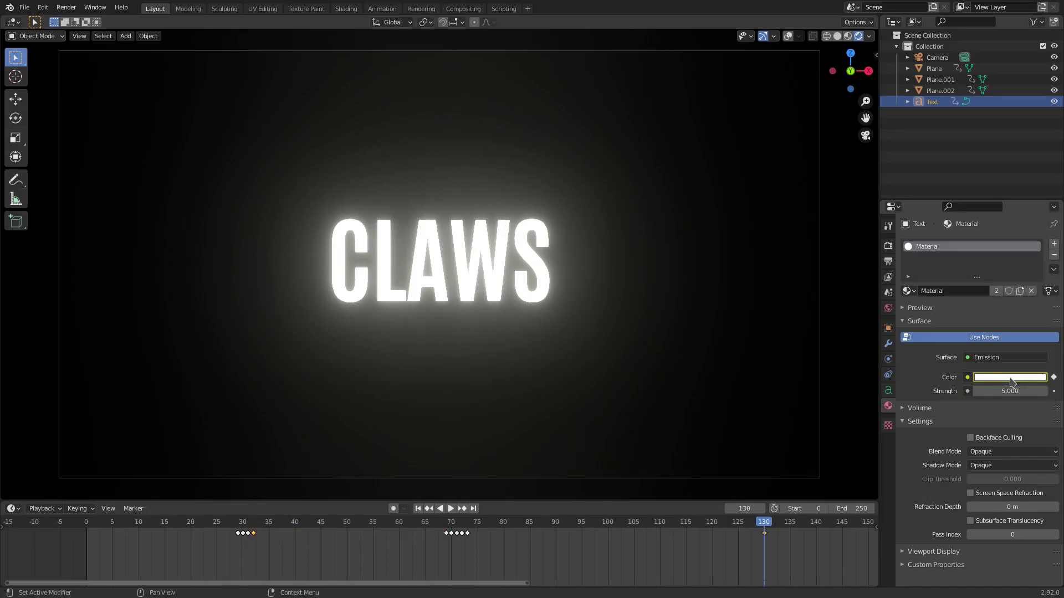
At frame 70, tint the emission colour orange-red.
click(451, 529)
key(space)
key(Escape)
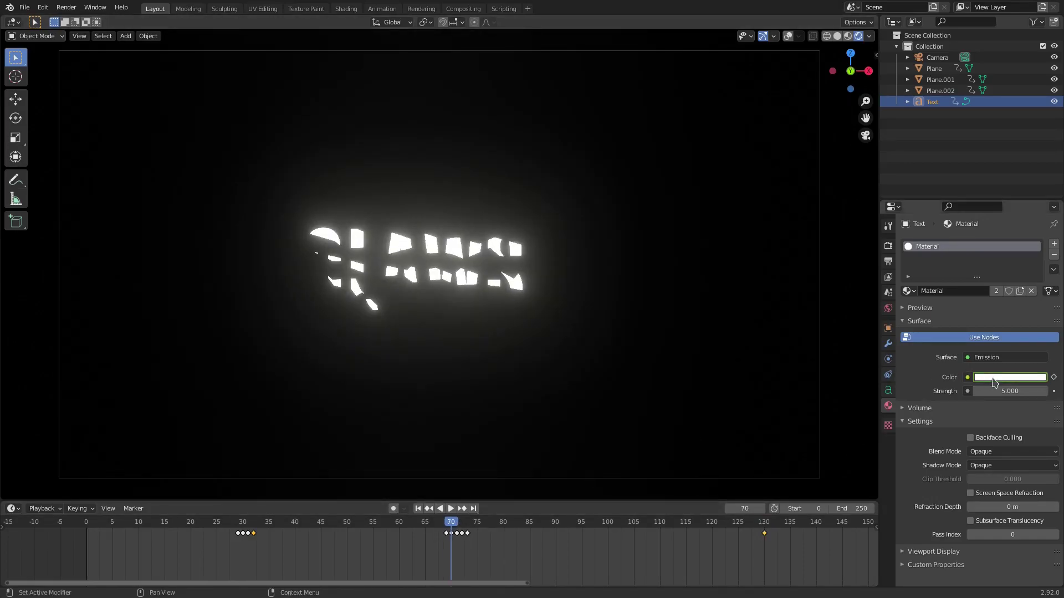
click(1009, 377)
drag(989, 269, 994, 271)
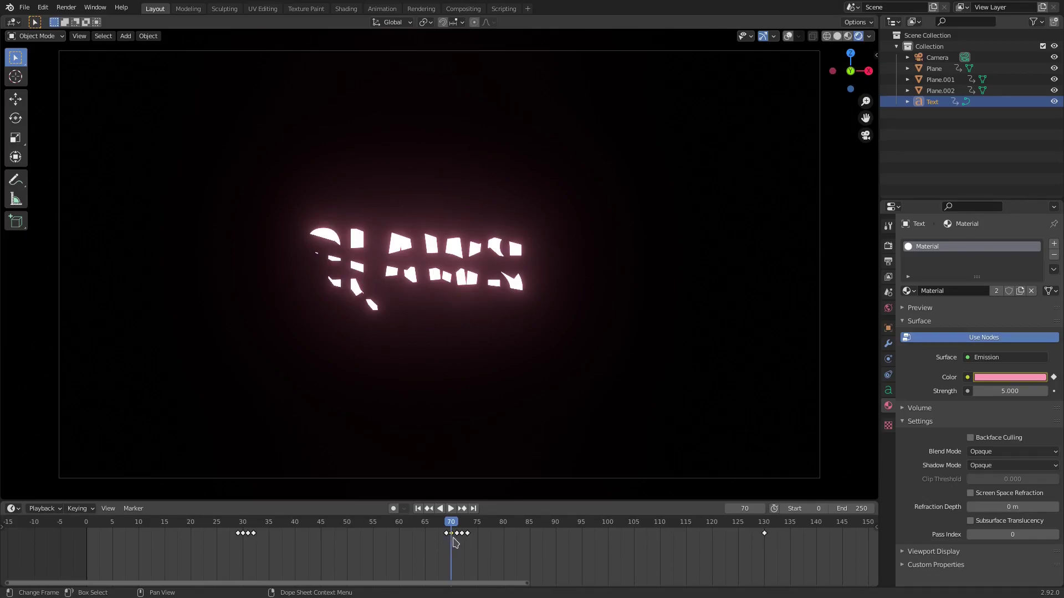
Slide the selected keyframe beside the frame 130 key and scrub to frame 129.
key(g)
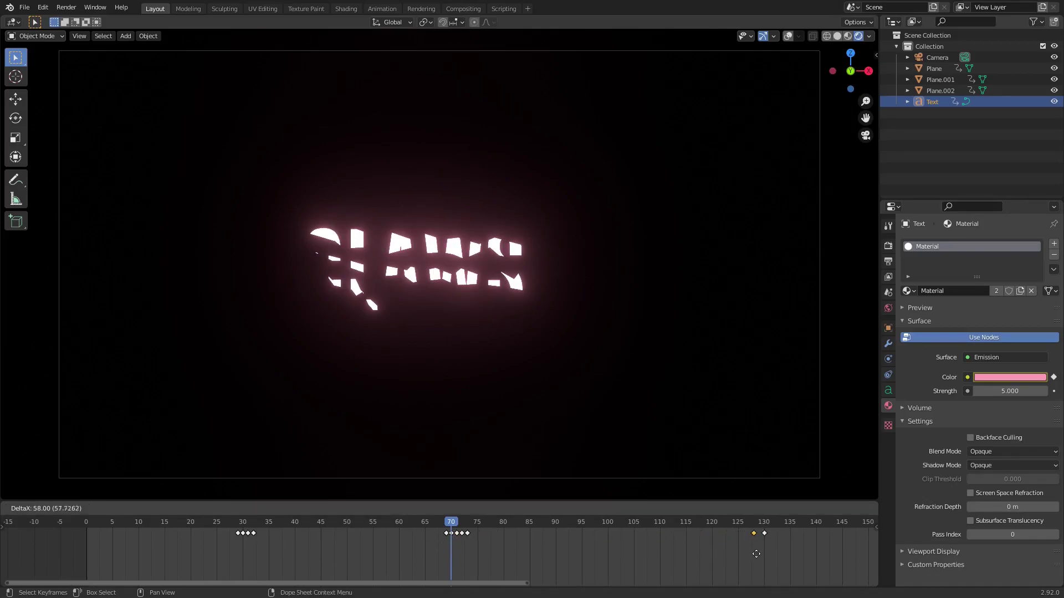
click(763, 556)
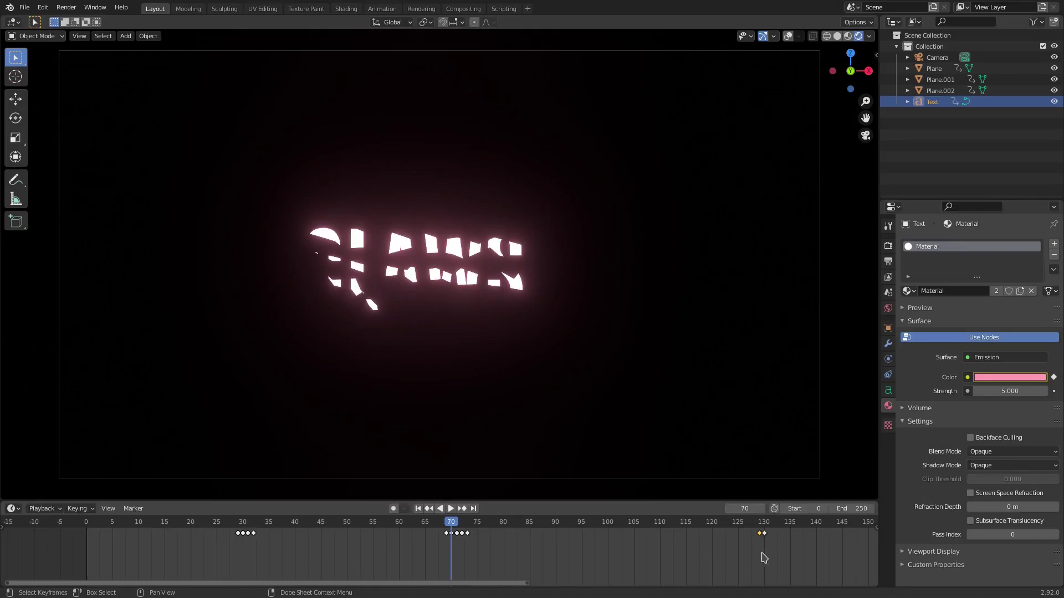
drag(504, 523, 760, 540)
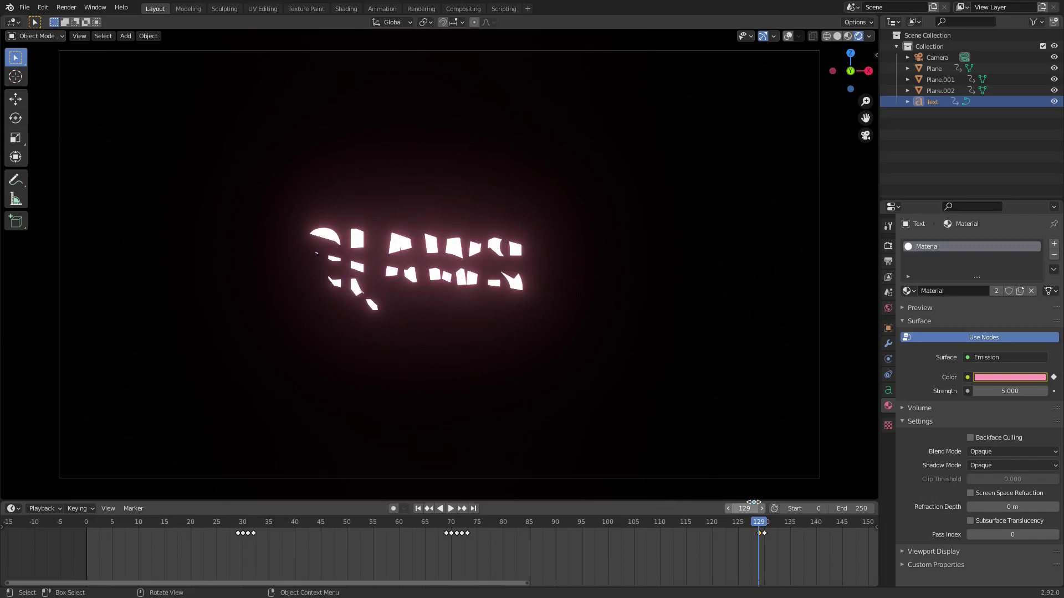
Enlarge the timeline and expand Summary to show the X, Y and Z Location channels.
drag(753, 500, 752, 431)
drag(321, 435, 310, 431)
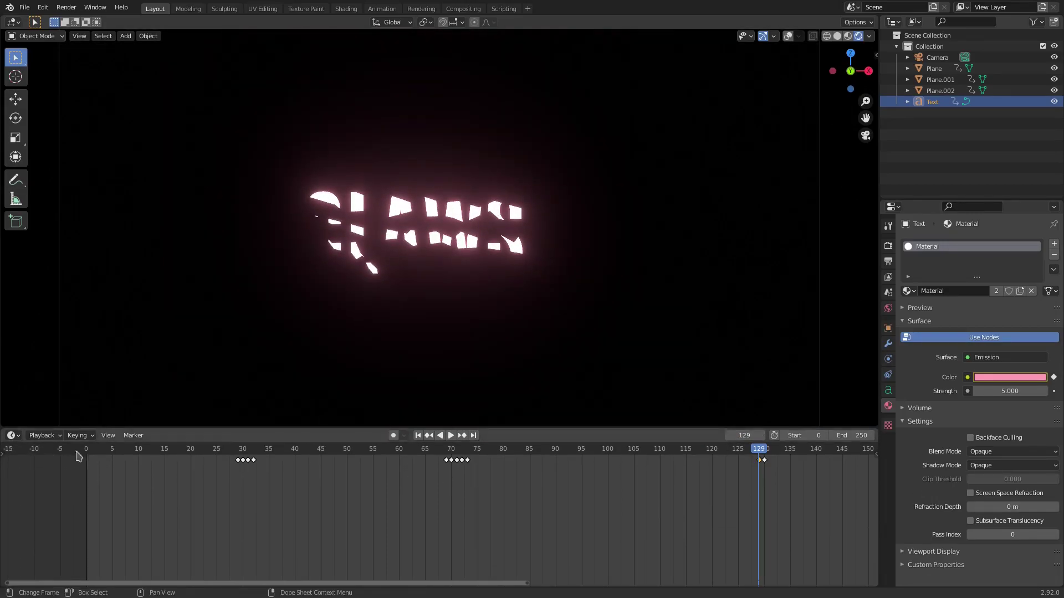
click(4, 454)
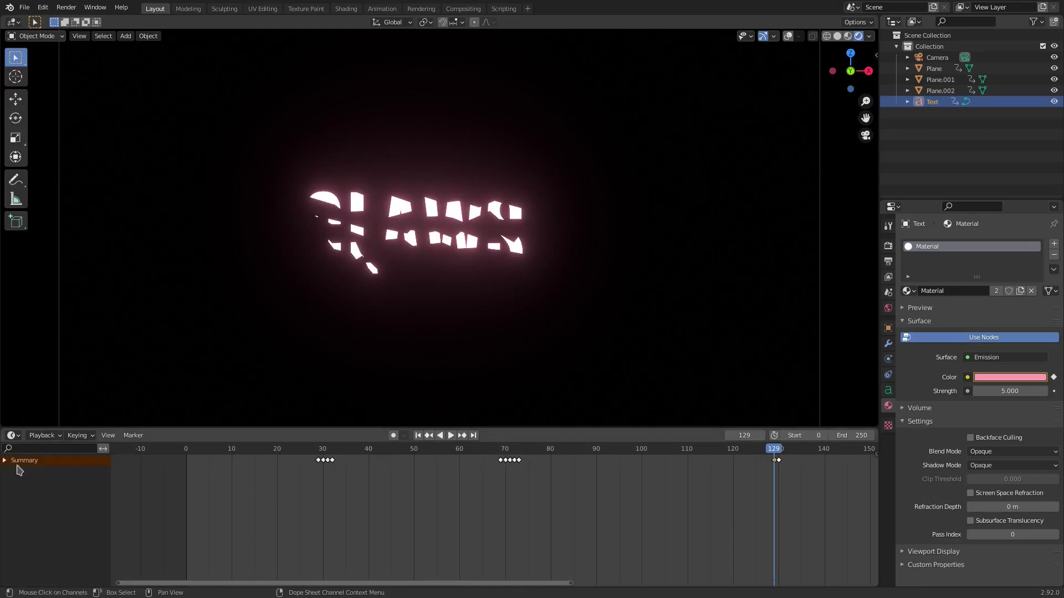
click(5, 461)
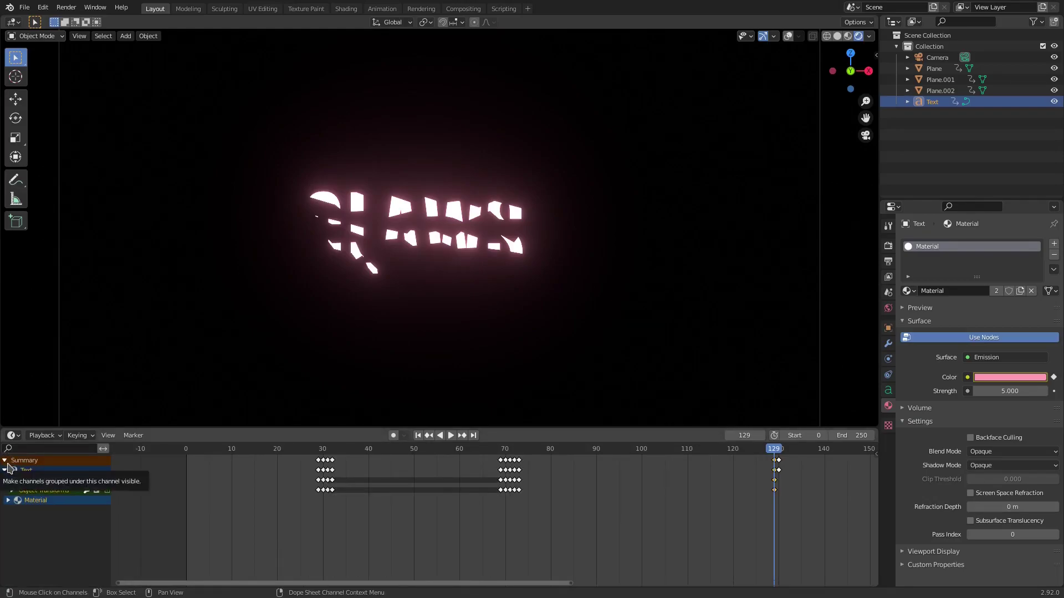
click(12, 491)
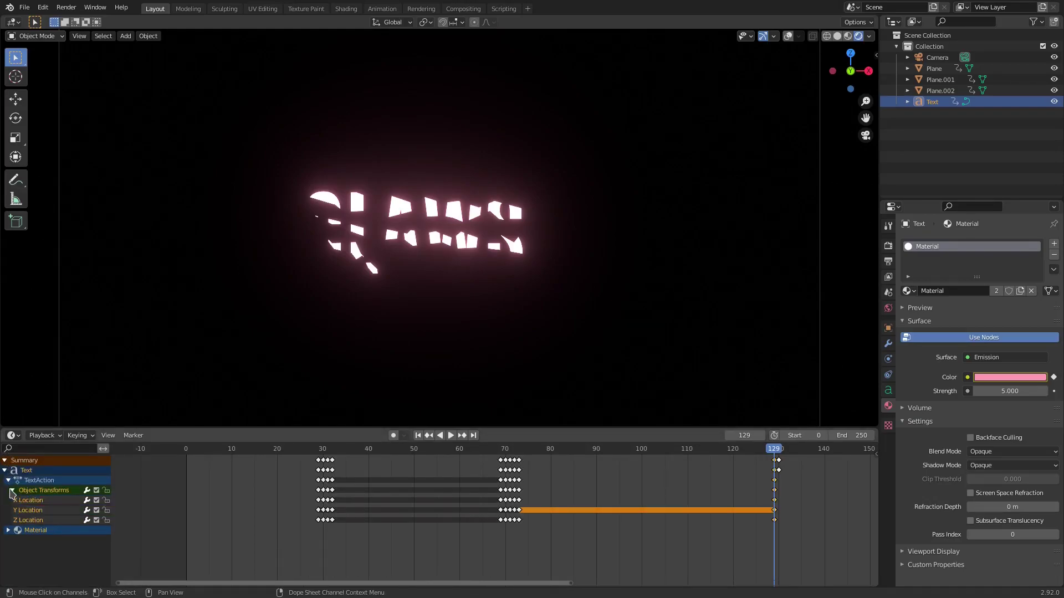
Select the X and Y Location keys at frame 129.
click(724, 524)
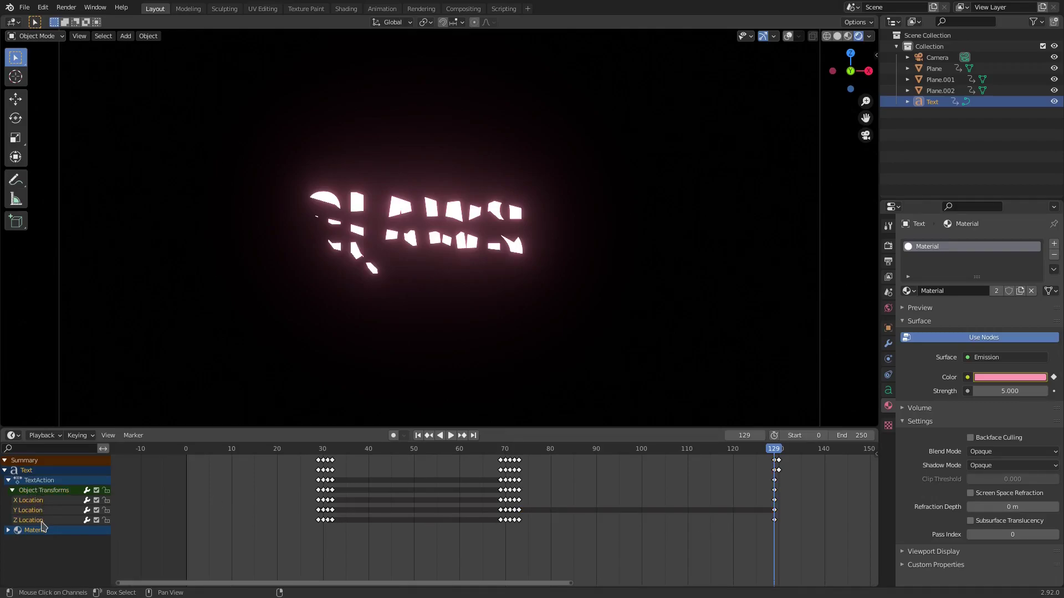
key(b)
drag(758, 497, 777, 497)
click(787, 513)
click(776, 501)
click(776, 506)
click(775, 502)
Delete the X, Y and Z Location keys at frame 129 and replay from frame 73.
key(Delete)
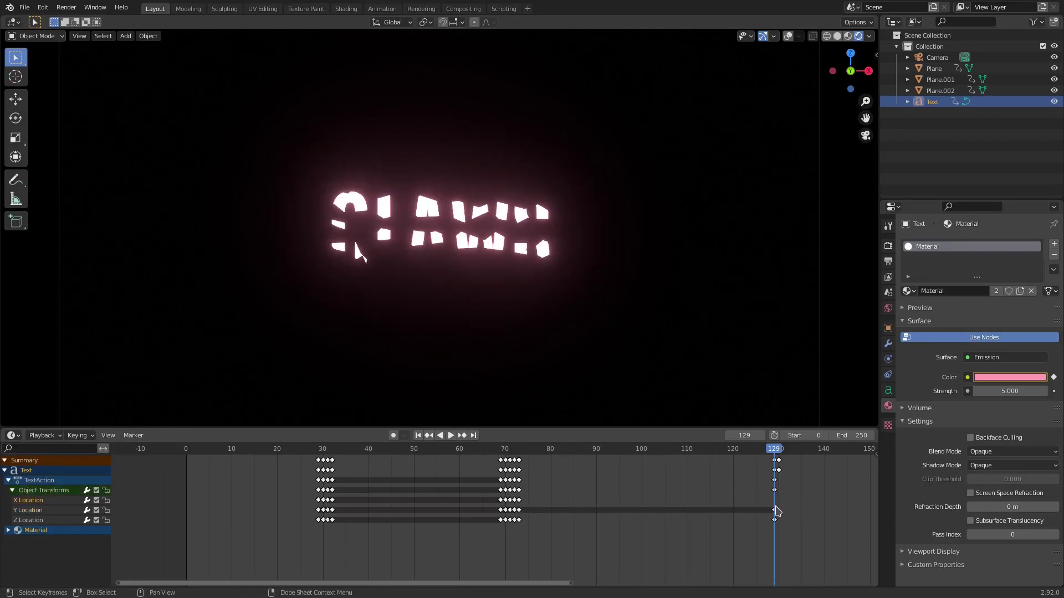
click(776, 509)
key(Delete)
click(776, 520)
key(Delete)
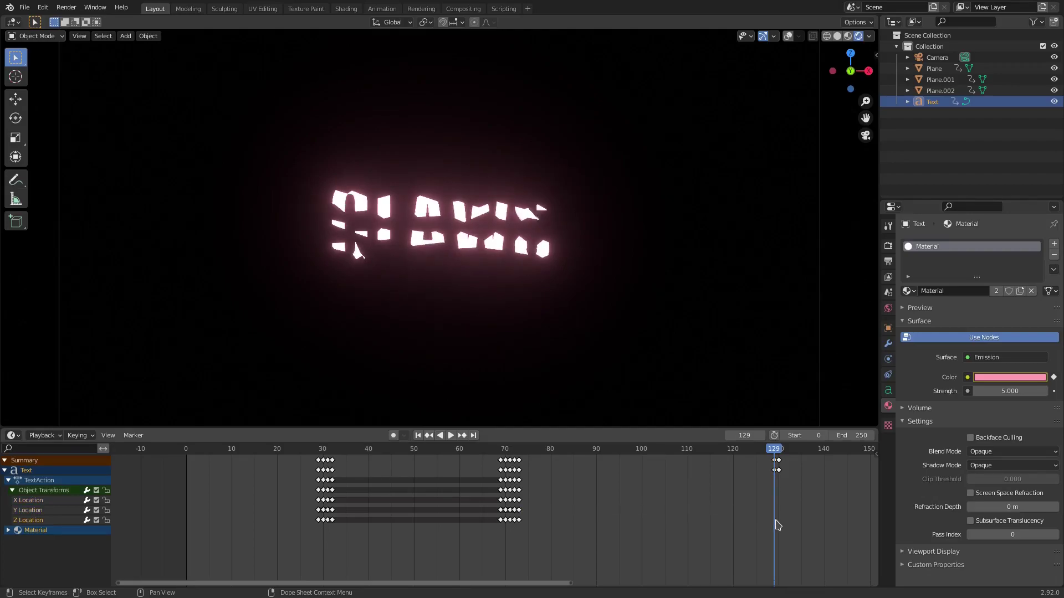
click(518, 448)
key(space)
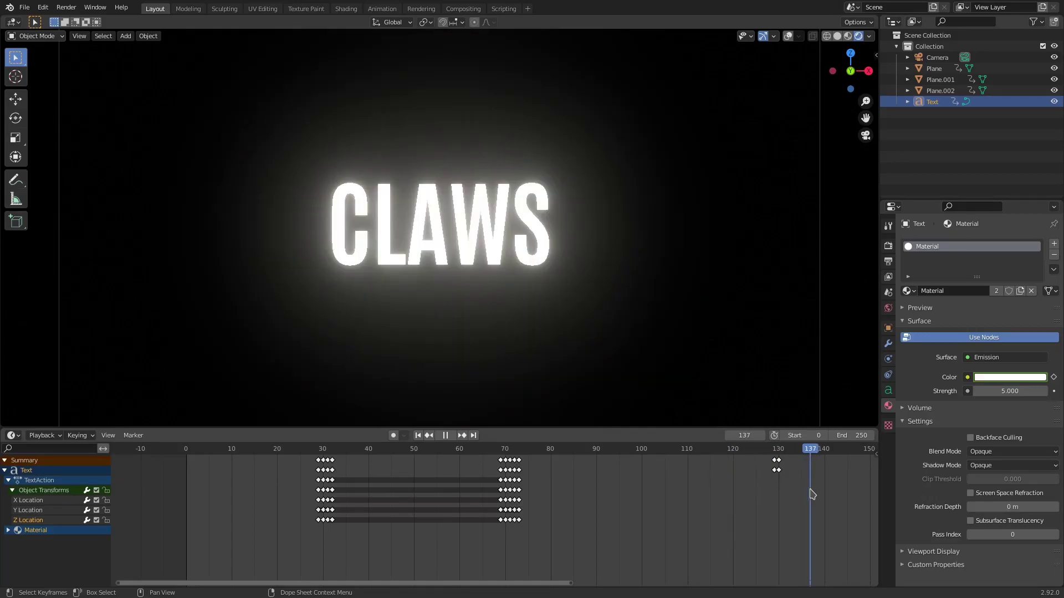
Set the emission colour to pure red at frame 30.
click(323, 449)
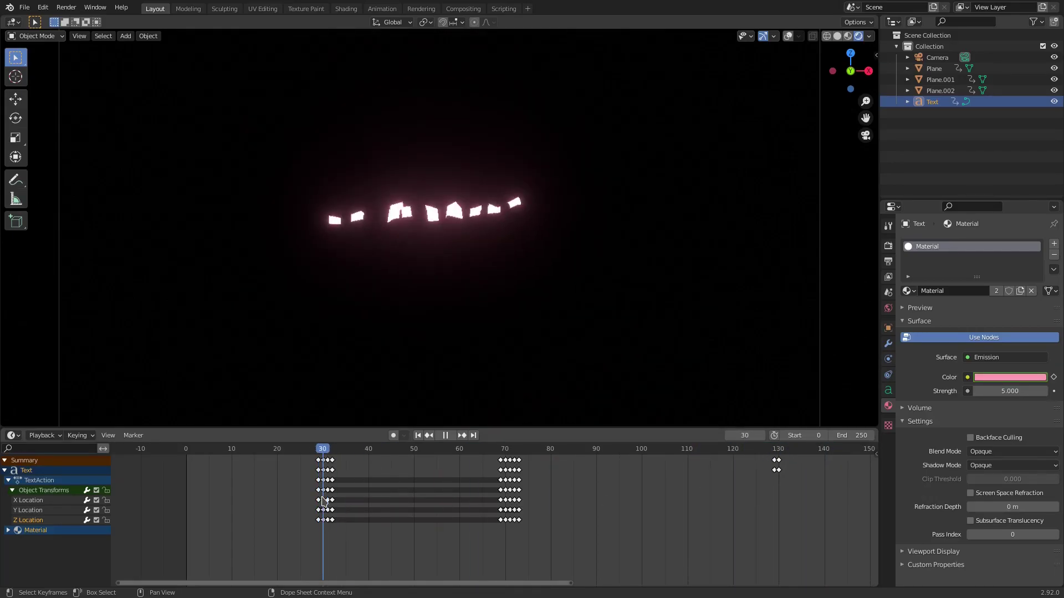
key(space)
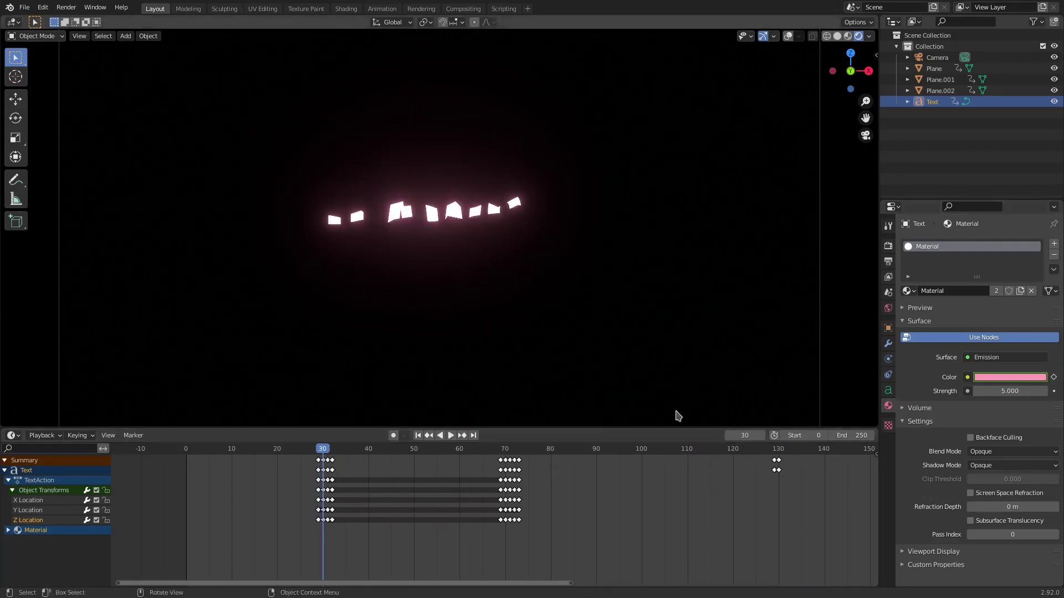
key(Left)
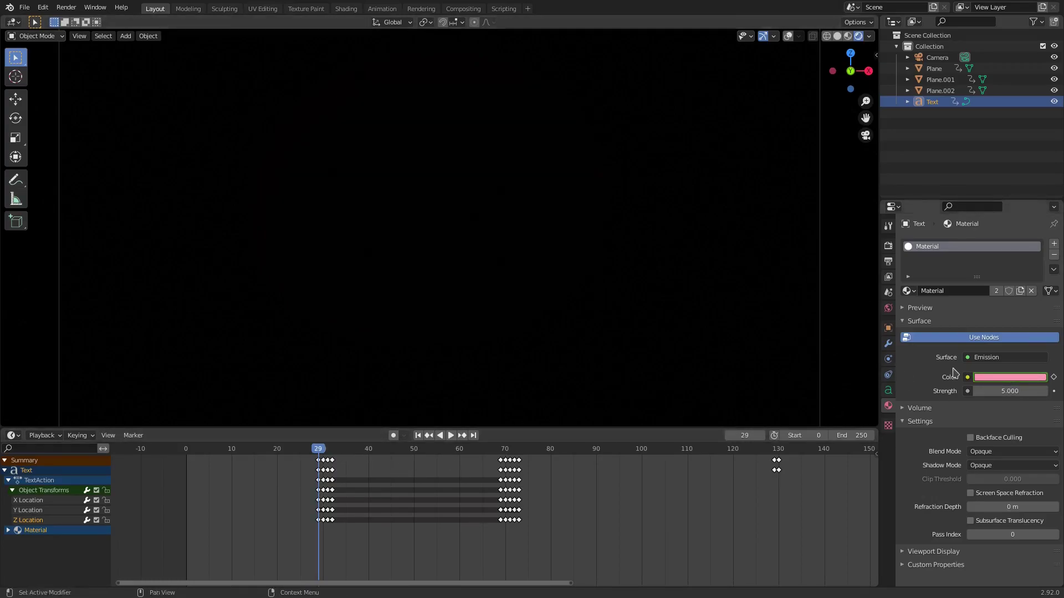
key(Right)
click(1009, 378)
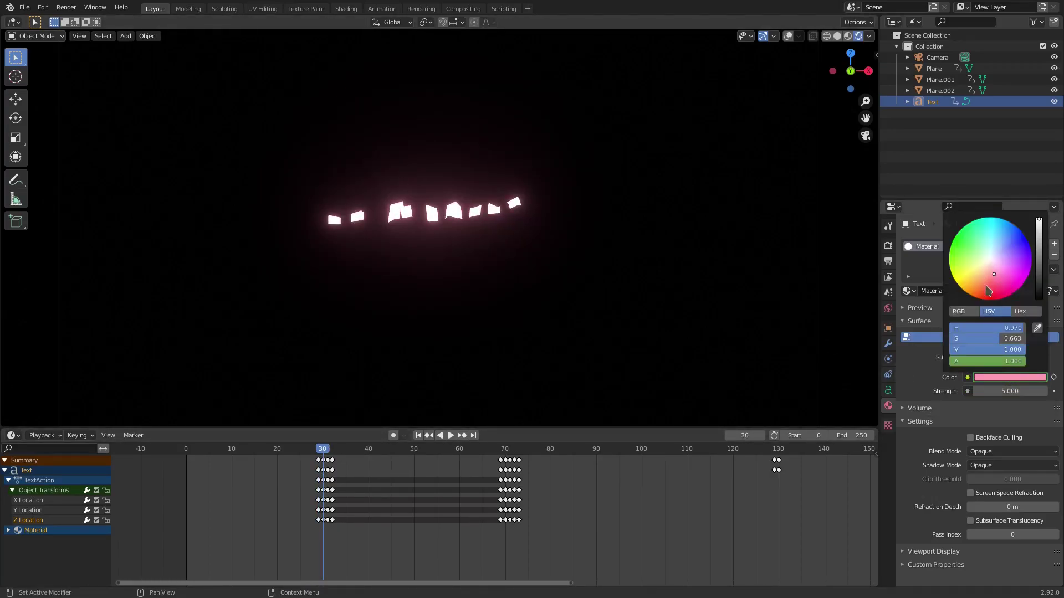
drag(989, 290, 986, 300)
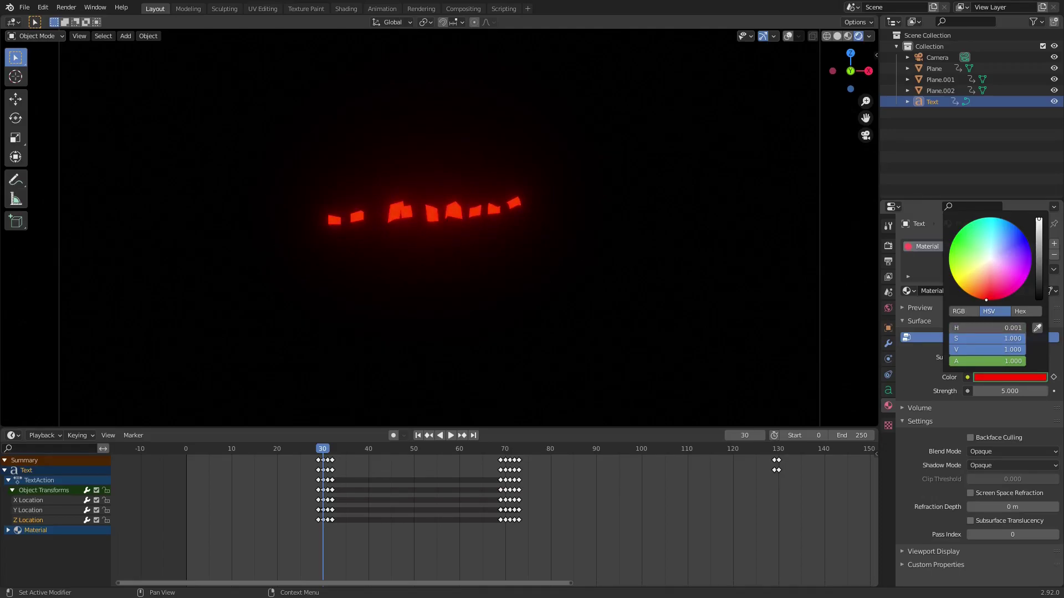
Replay from frame 30 and expand the Material channel in the dope sheet.
key(space)
key(space)
click(323, 449)
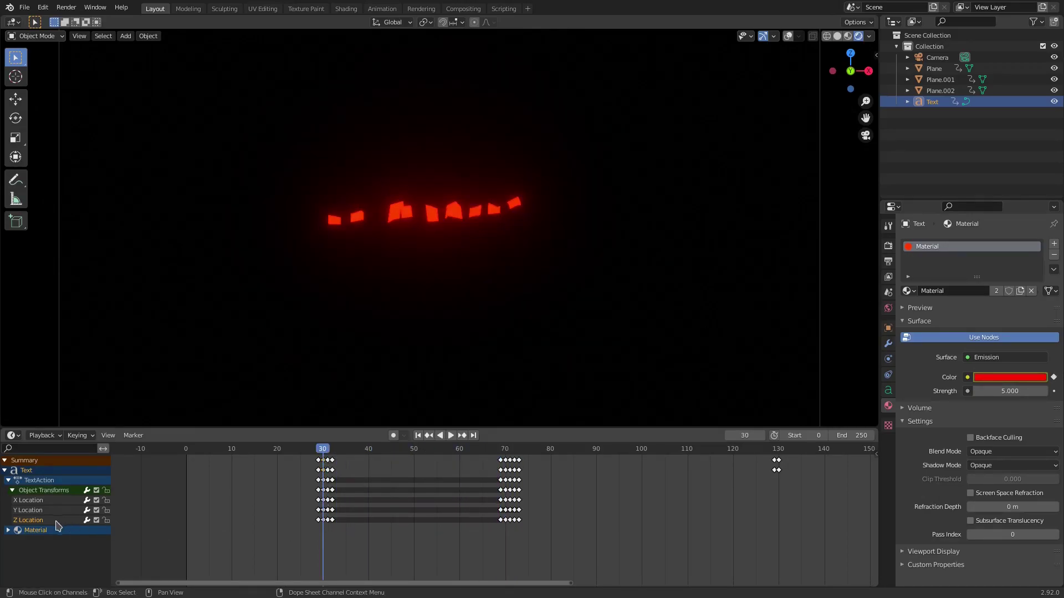
click(7, 531)
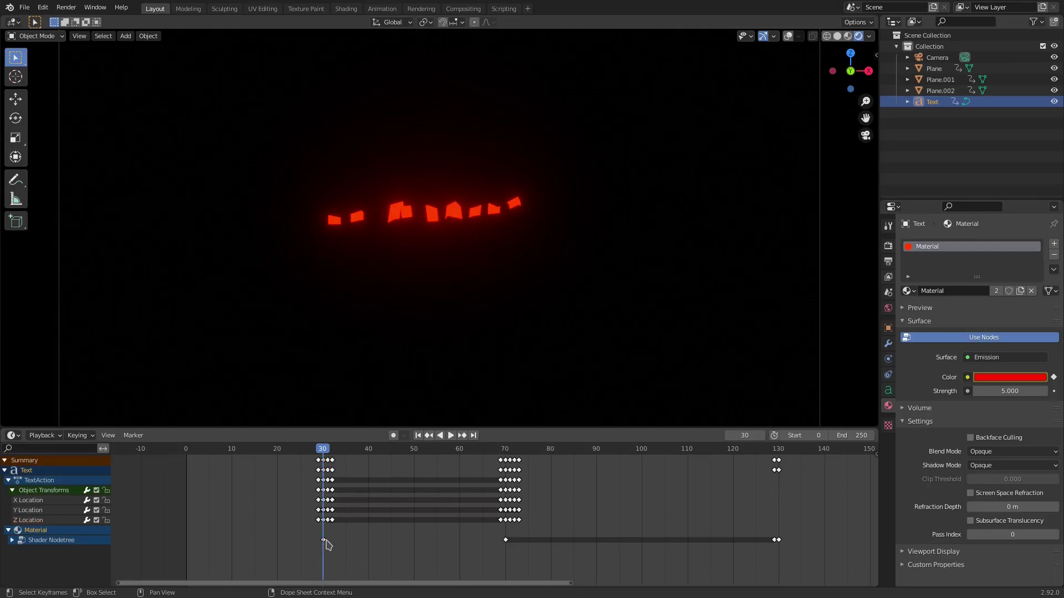
Duplicate the frame-30 red RGBA colour keys to frame 69.
click(11, 540)
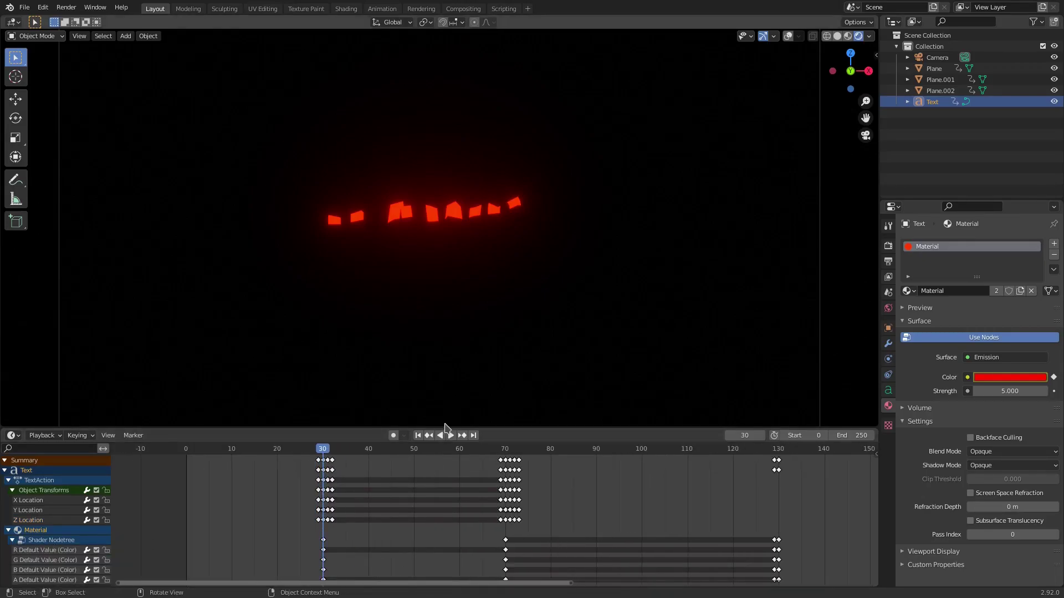
drag(445, 428, 458, 325)
drag(352, 496, 303, 441)
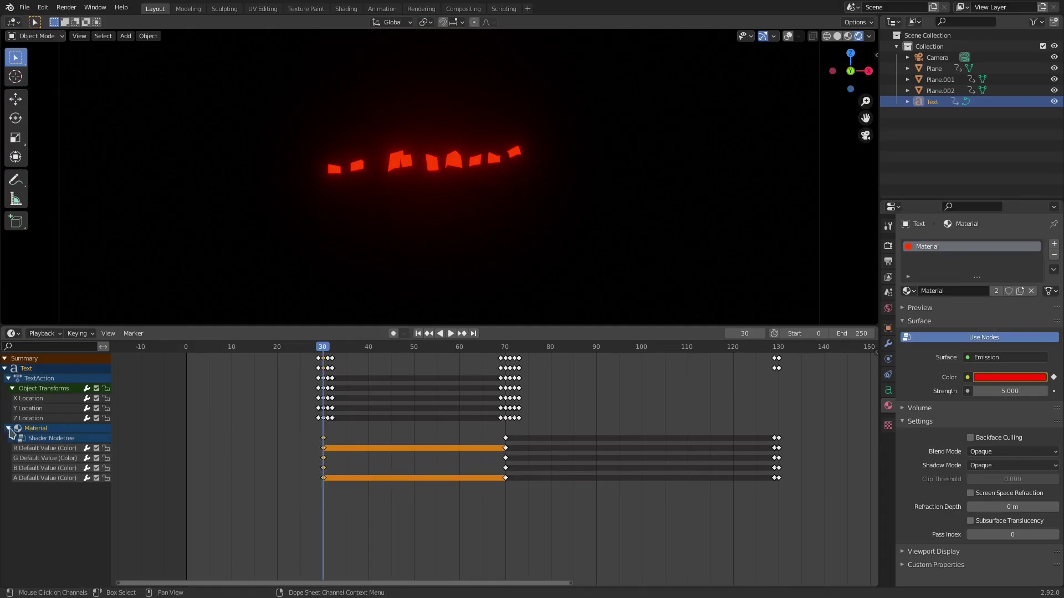
drag(445, 522, 321, 457)
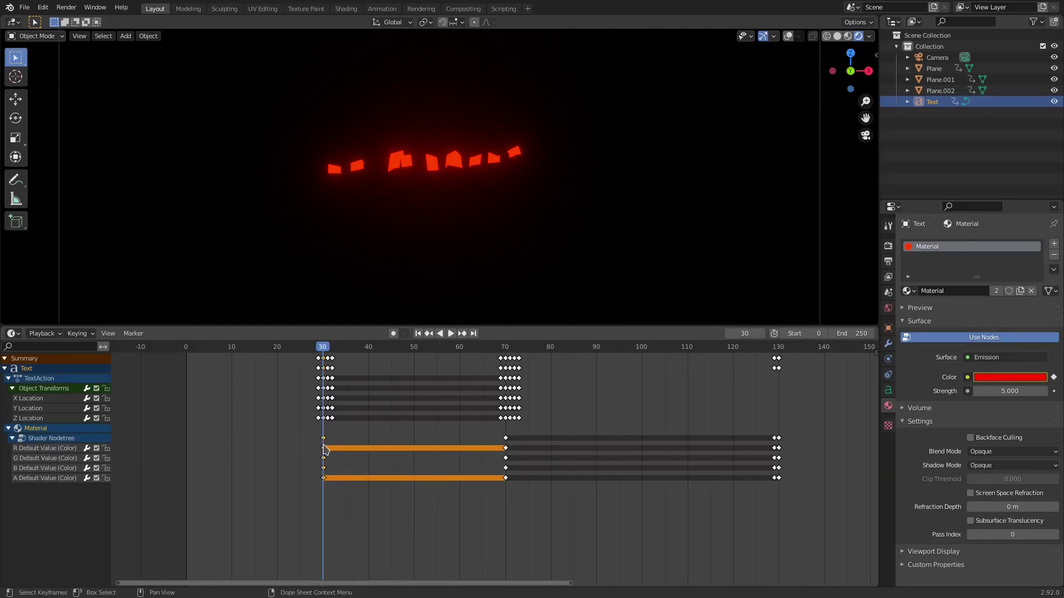
key(shift+d)
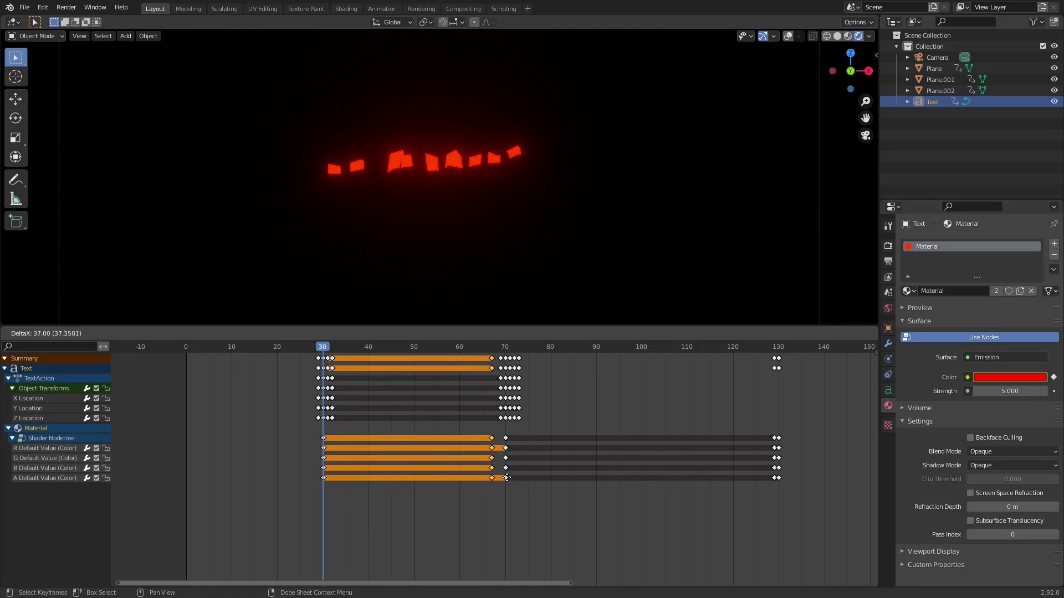
click(509, 478)
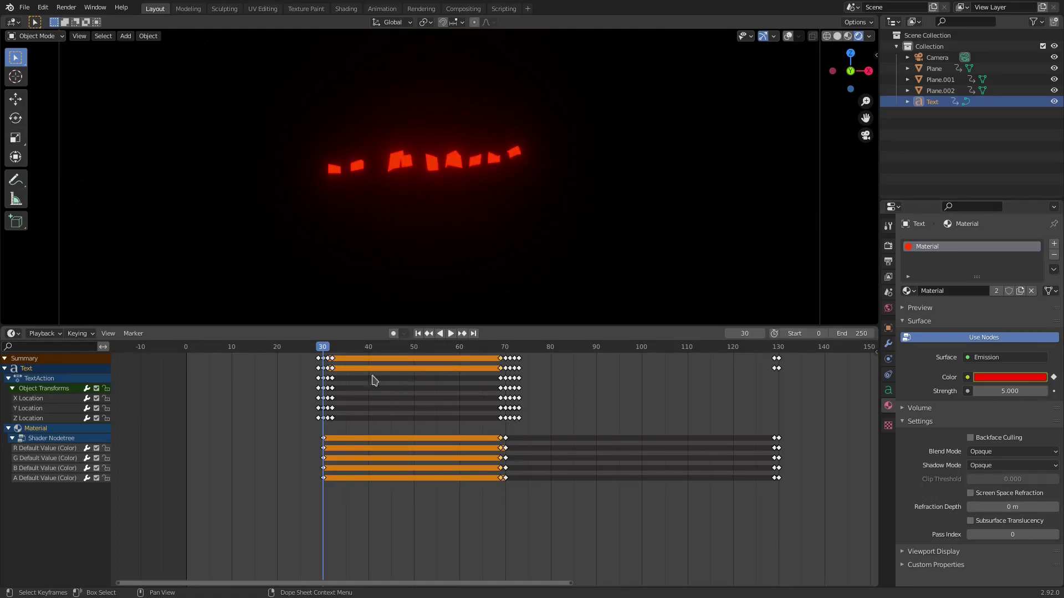
Replay the animation from frame 0 and scrub back to frame 24.
click(418, 333)
click(451, 333)
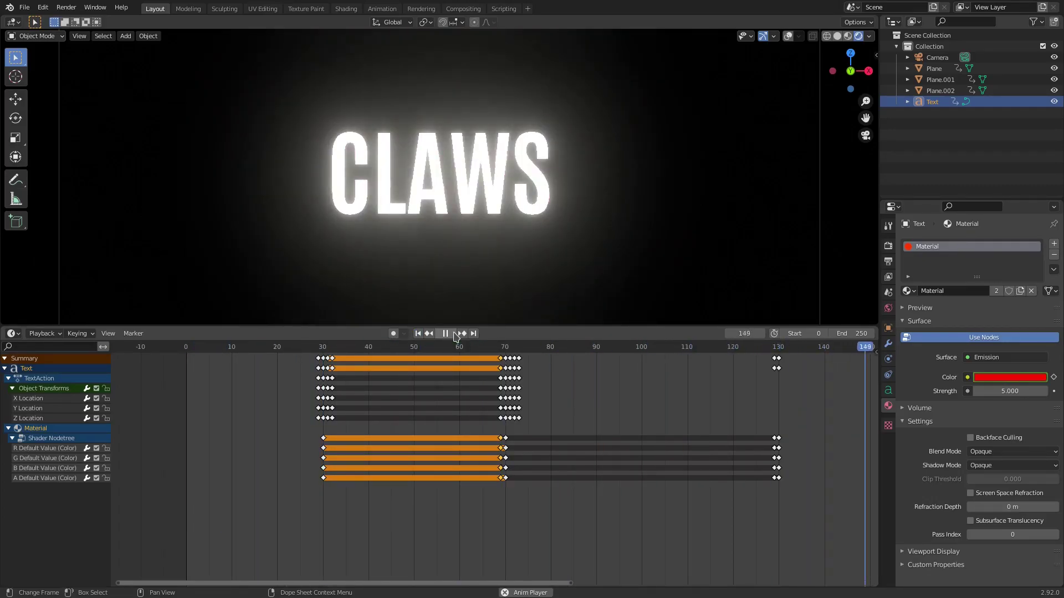
mouse_move(498, 347)
mouse_down()
mouse_move(522, 347)
mouse_move(298, 349)
mouse_move(514, 350)
mouse_move(506, 363)
mouse_up()
Keyframe a yellow emission colour at frame 70.
click(994, 378)
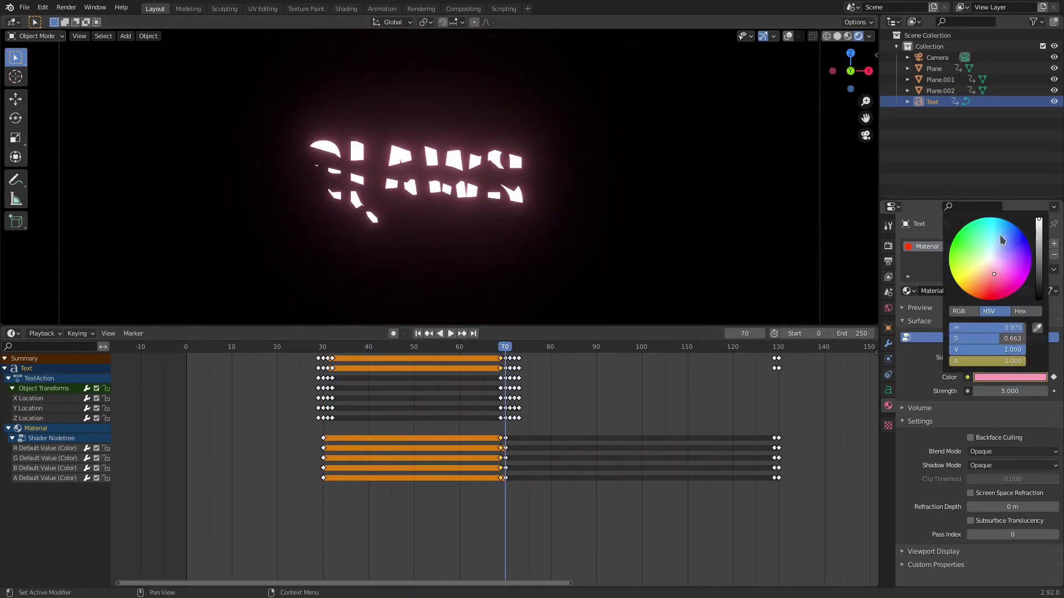
mouse_move(1002, 239)
mouse_down()
mouse_move(990, 217)
mouse_move(1000, 218)
mouse_move(976, 265)
mouse_move(956, 282)
mouse_move(949, 266)
mouse_move(963, 290)
mouse_up()
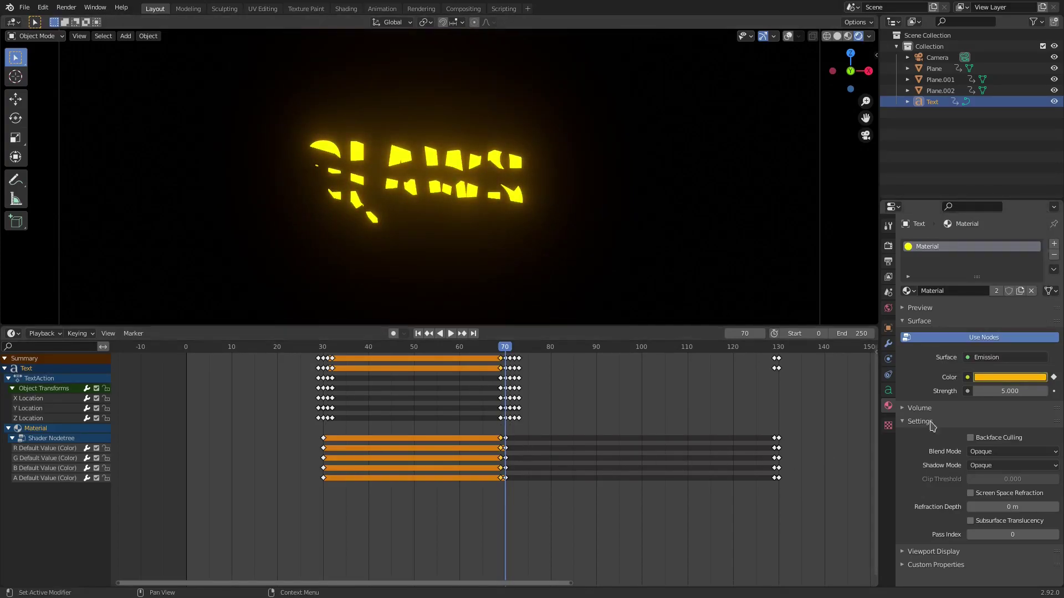
key(i)
Move the colour keys near frame 70 to frame 129 and replay with the 3D view enlarged.
drag(523, 489, 501, 446)
key(g)
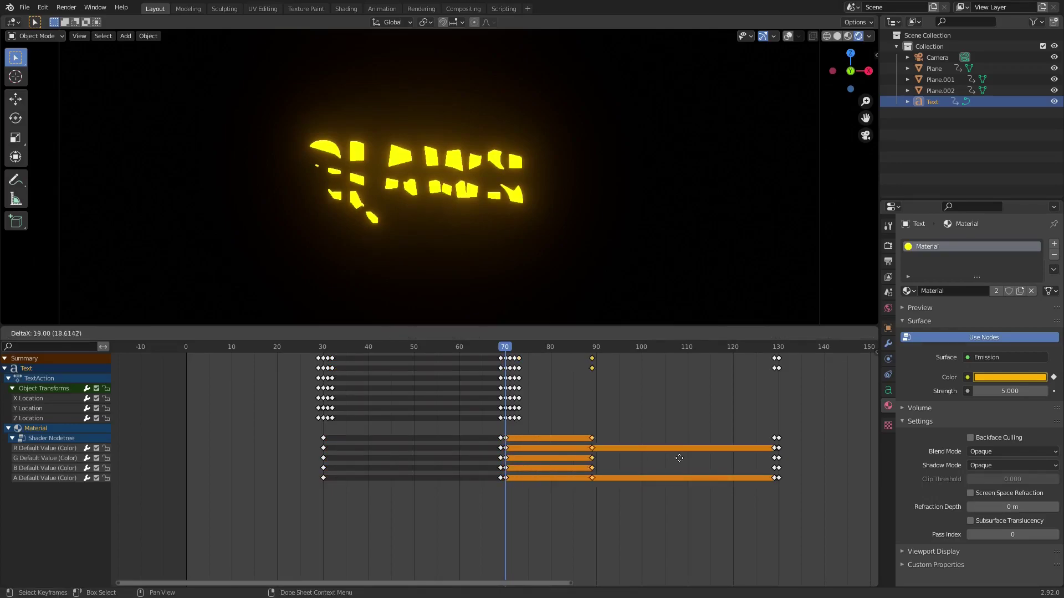
click(775, 467)
click(417, 333)
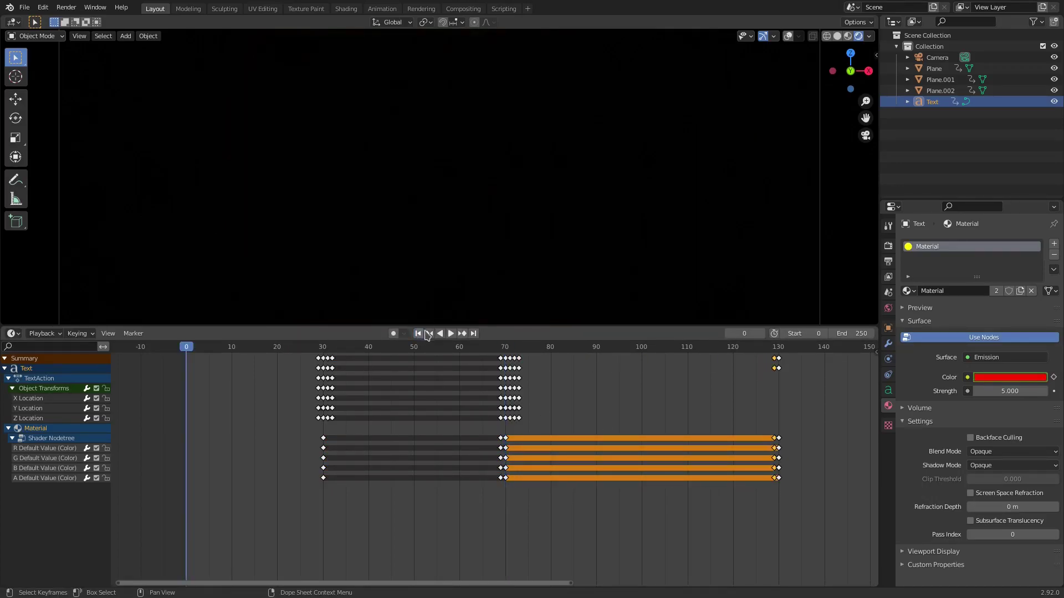
click(445, 333)
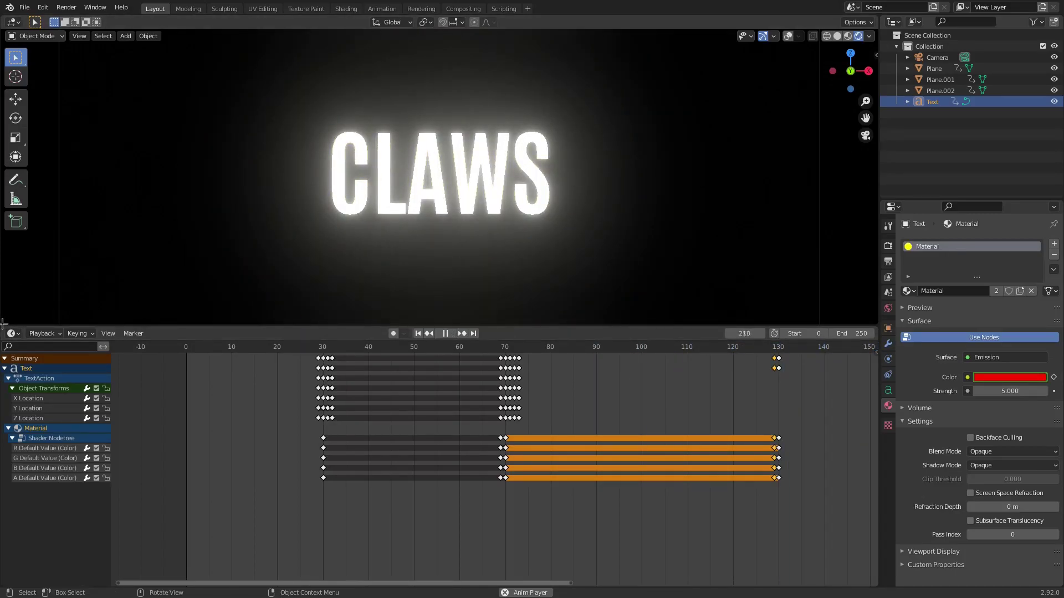
drag(5, 325, 10, 355)
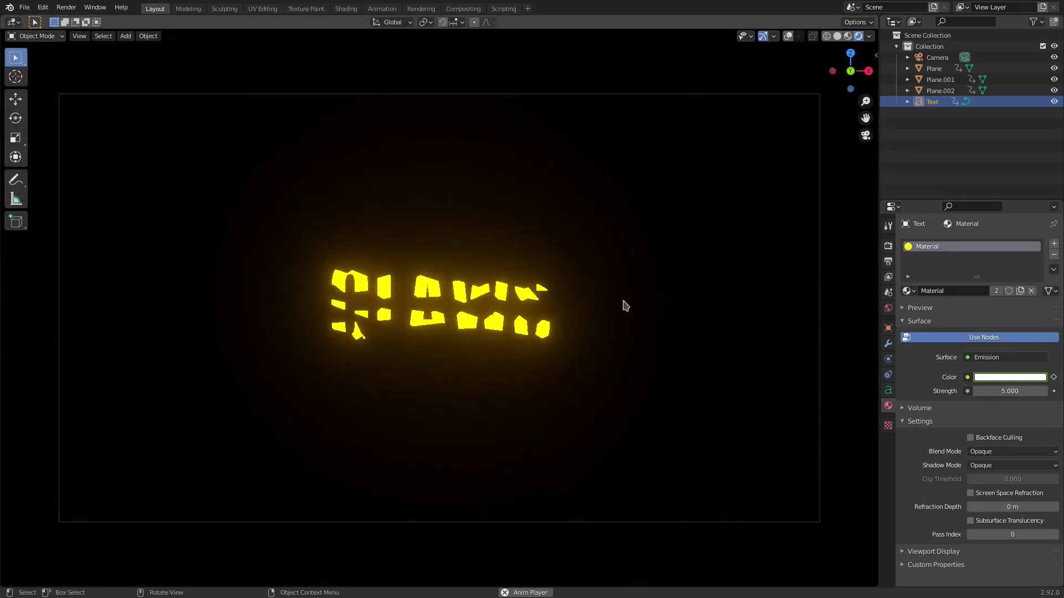
Stop playback, show viewport overlays and select the camera.
key(space)
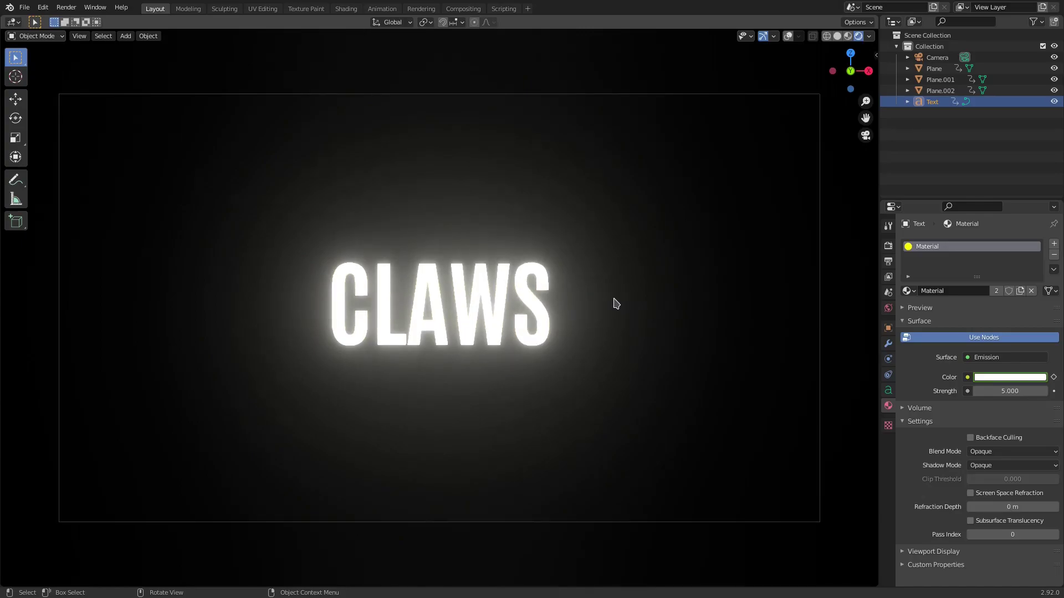
click(819, 281)
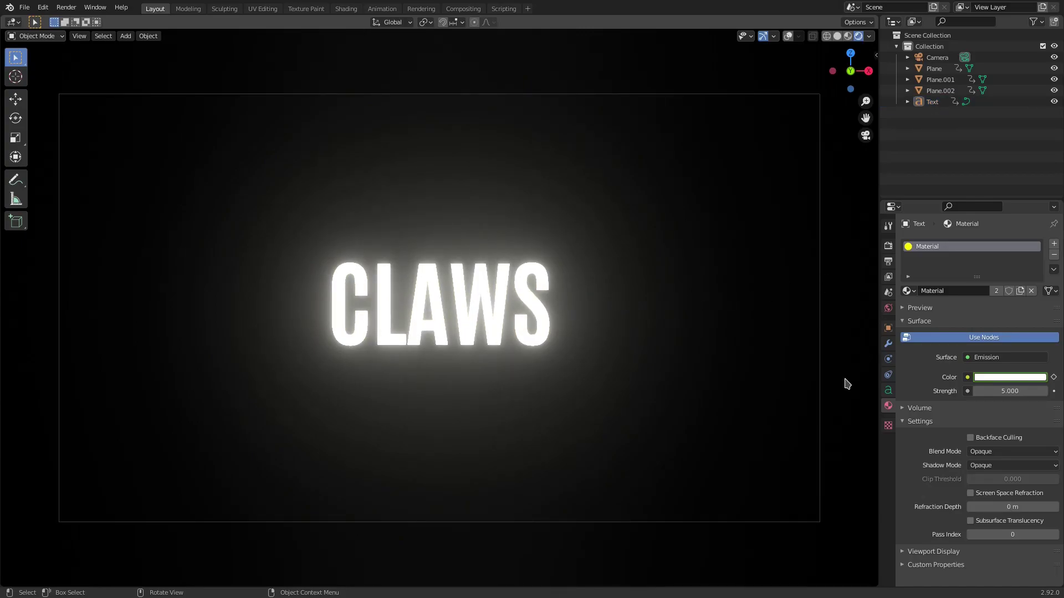
click(788, 36)
click(820, 137)
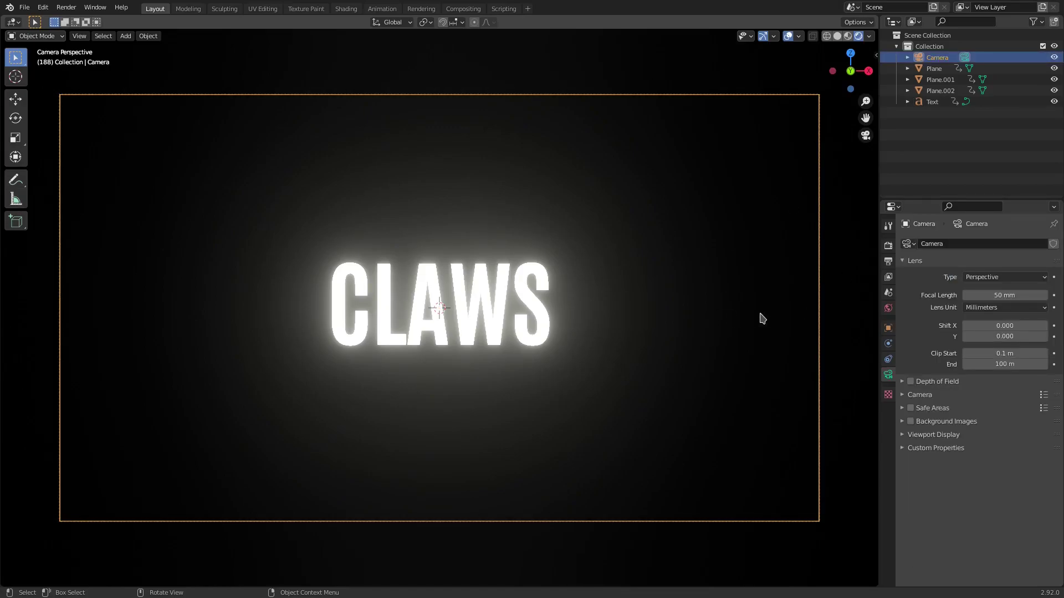
Add a Timeline editor below the viewport and move the playhead to frame 130.
drag(6, 586, 14, 510)
click(14, 507)
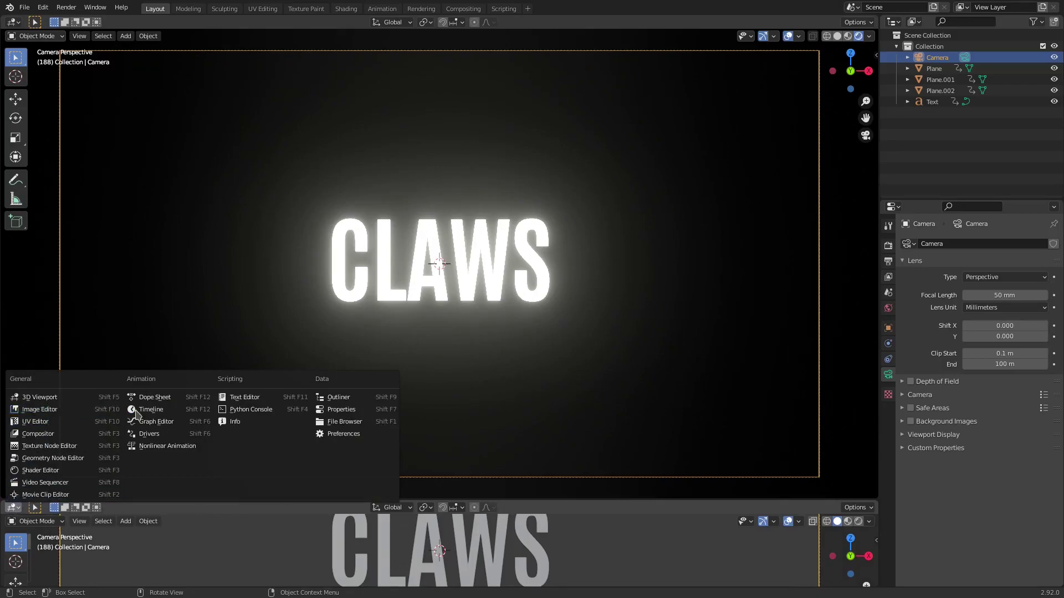
click(163, 411)
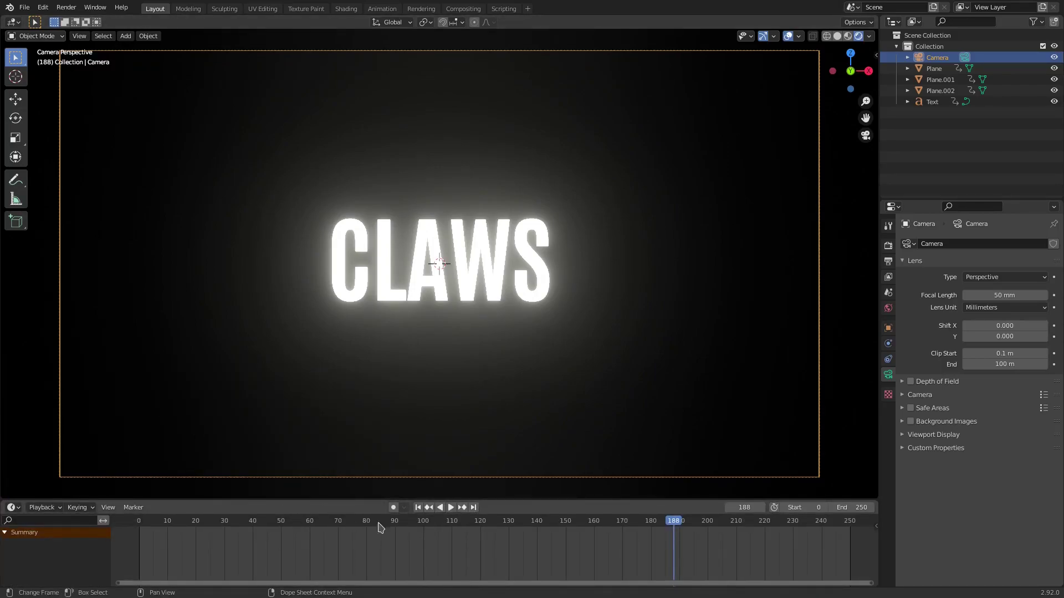
click(418, 508)
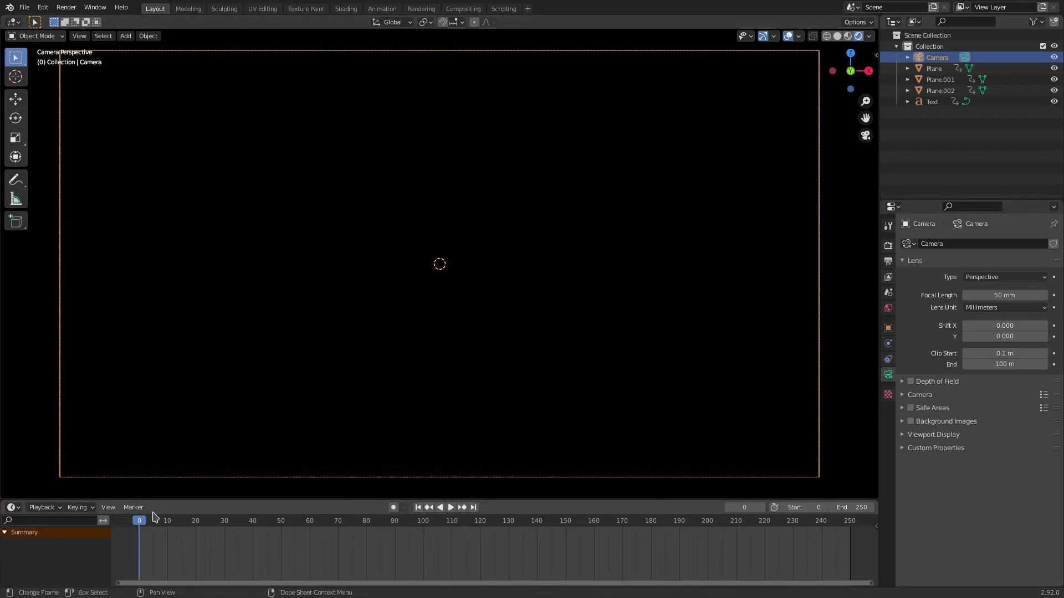
drag(155, 521, 509, 536)
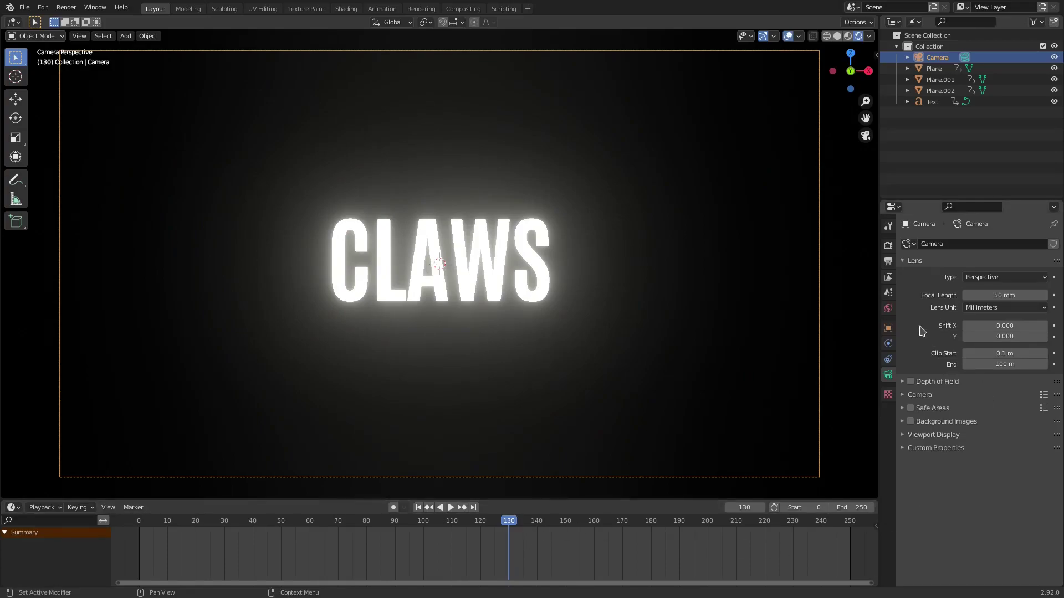
Keyframe the 50 mm focal length at frame 130 and set the end frame to 180.
key(i)
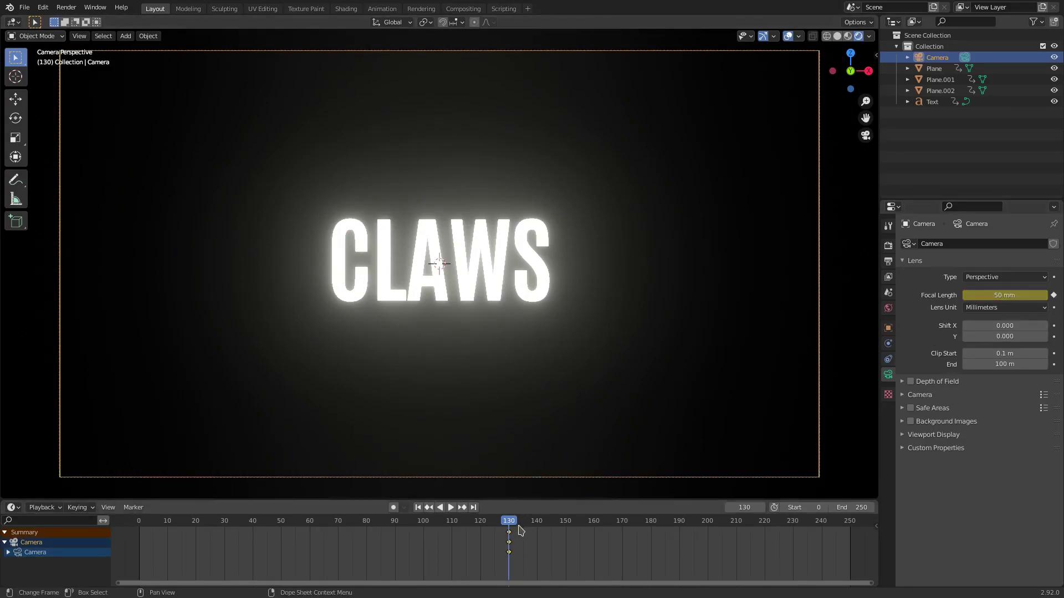
click(852, 508)
text(180)
key(Return)
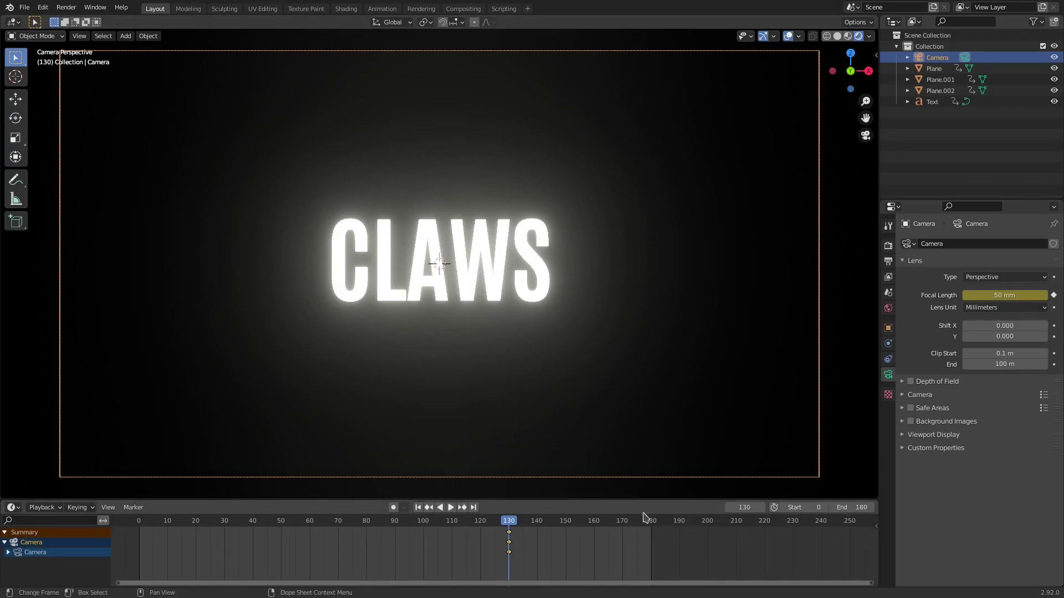
Keyframe a 41 mm focal length at frame 180 and preview the zoom.
click(473, 507)
mouse_move(1005, 294)
mouse_down()
mouse_move(1025, 295)
mouse_move(997, 296)
mouse_up()
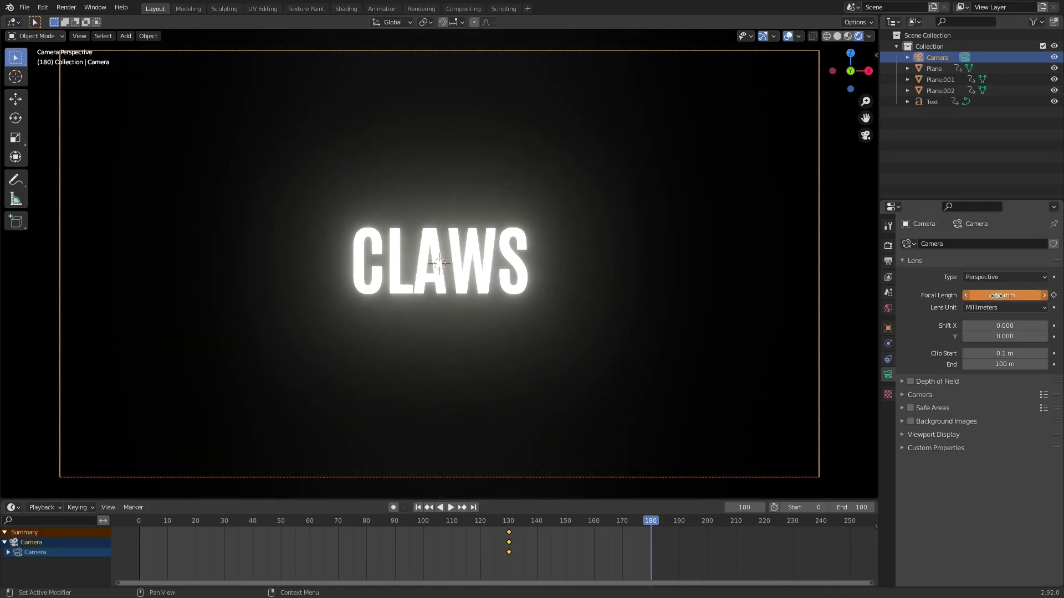
key(i)
click(461, 524)
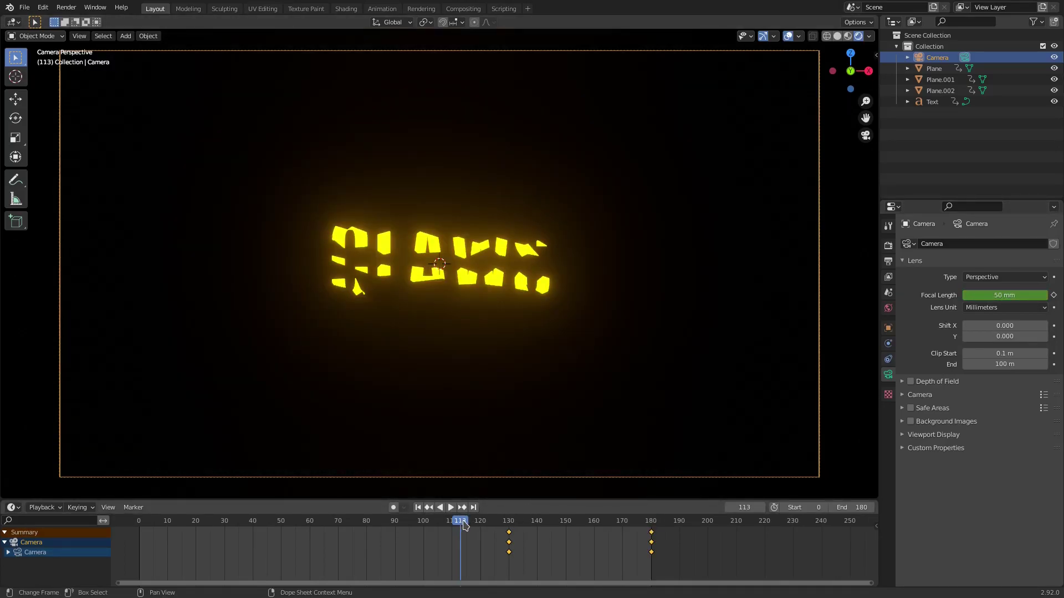
key(space)
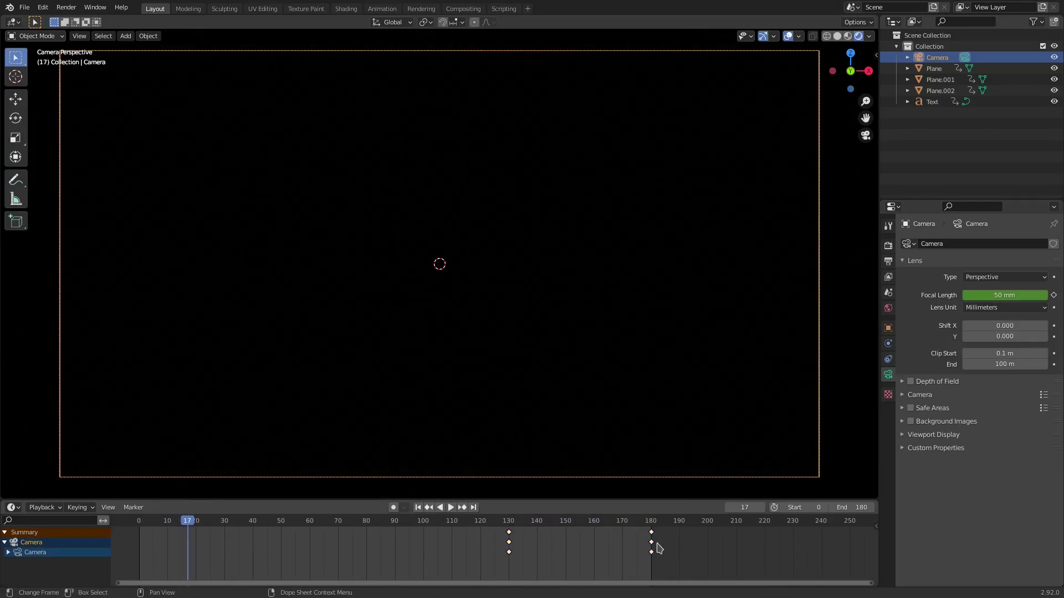
Shift the last focal-length keys to frame 220 and set the end frame to 200.
drag(655, 545, 768, 552)
click(450, 507)
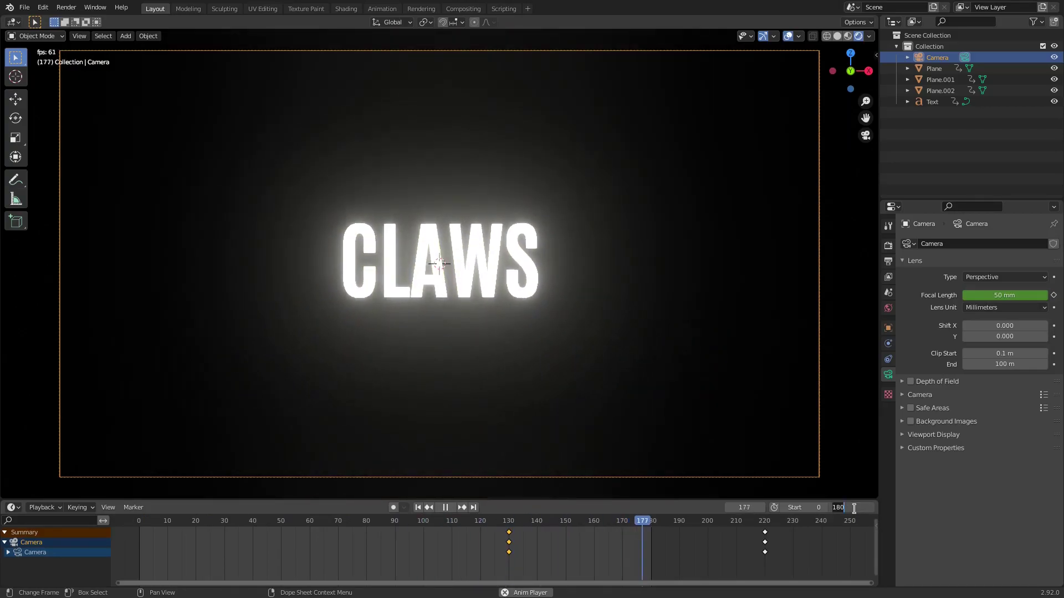
click(856, 508)
text(200)
key(Return)
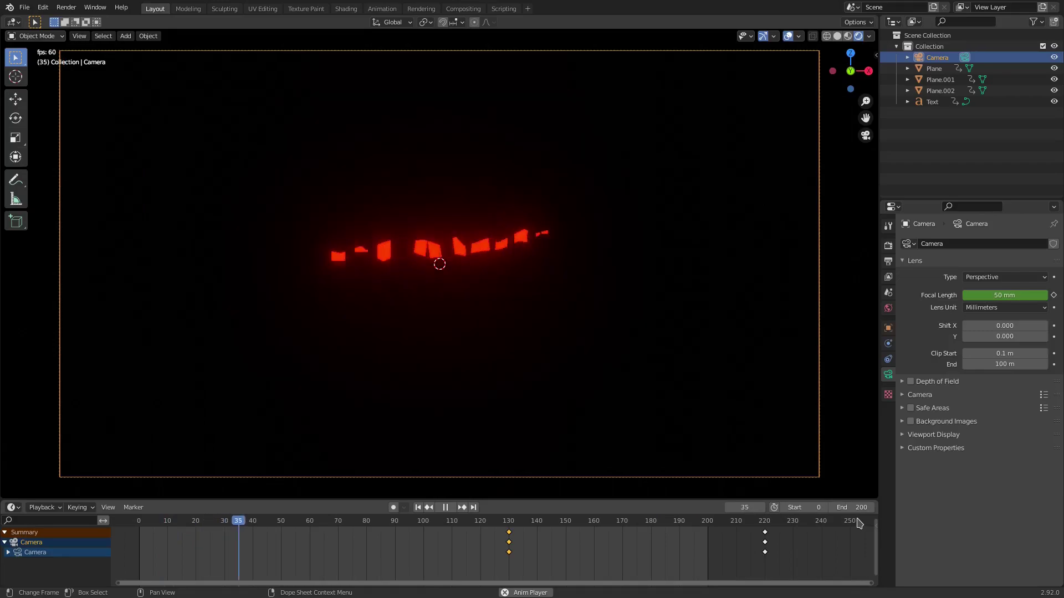
key(space)
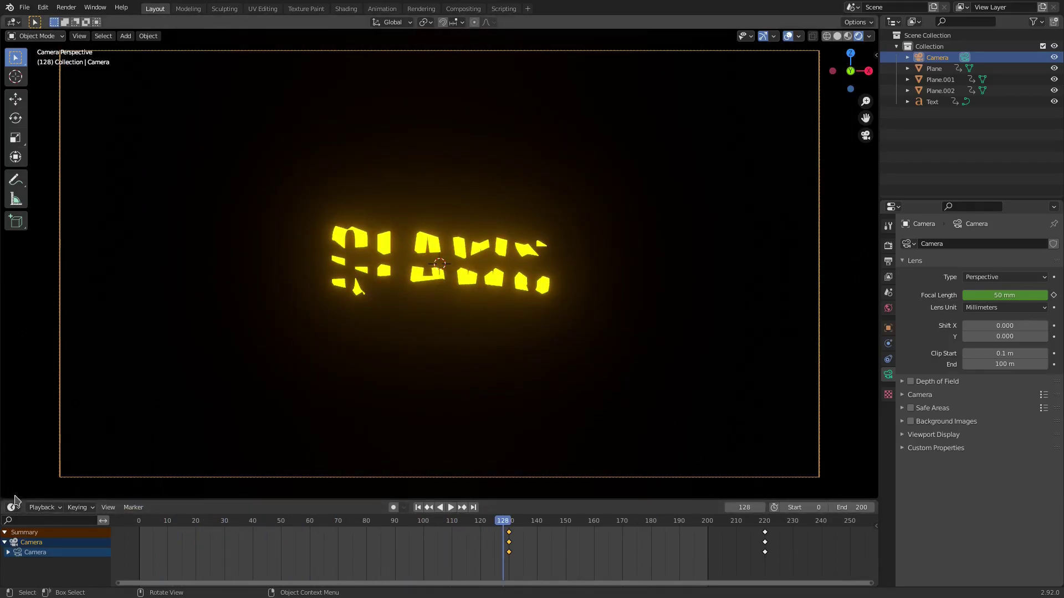
Replay with overlays hidden and set the end frame to 220.
click(418, 507)
click(451, 507)
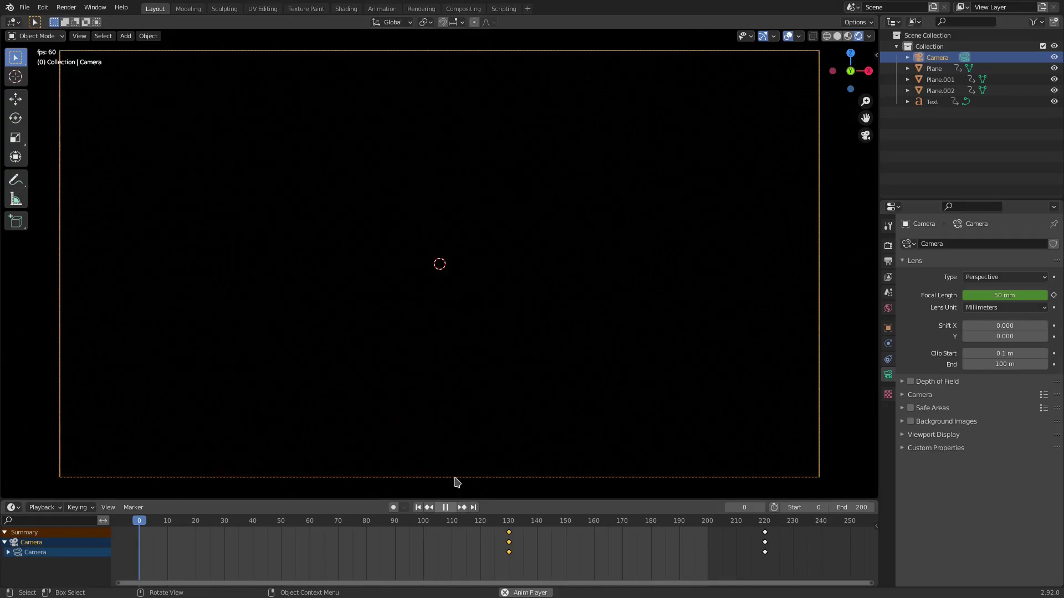
click(788, 36)
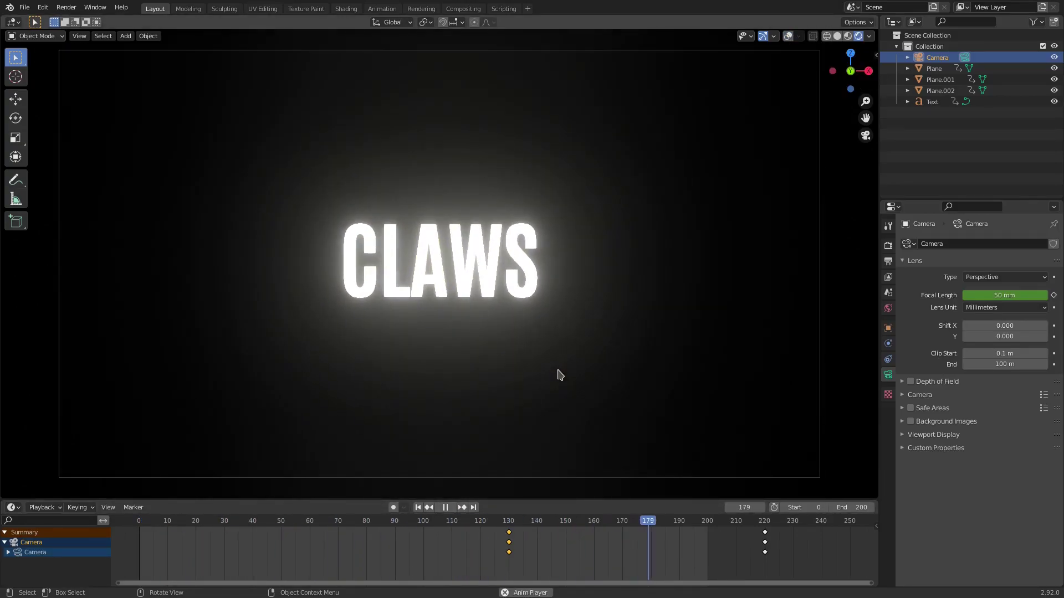
scroll(558, 375, down, 1)
scroll(561, 376, up, 1)
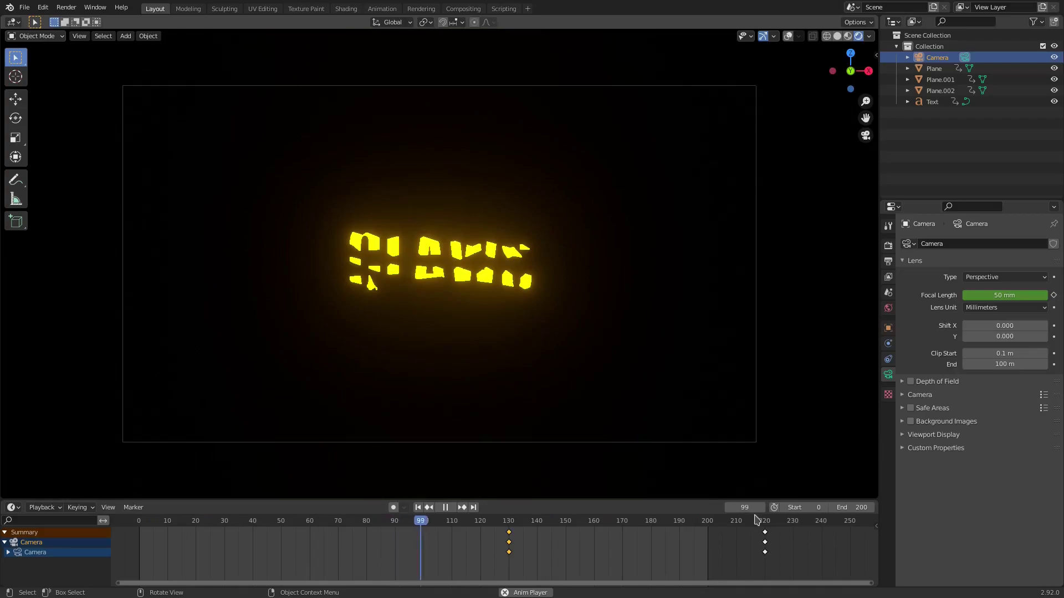
click(854, 507)
text(220)
key(Return)
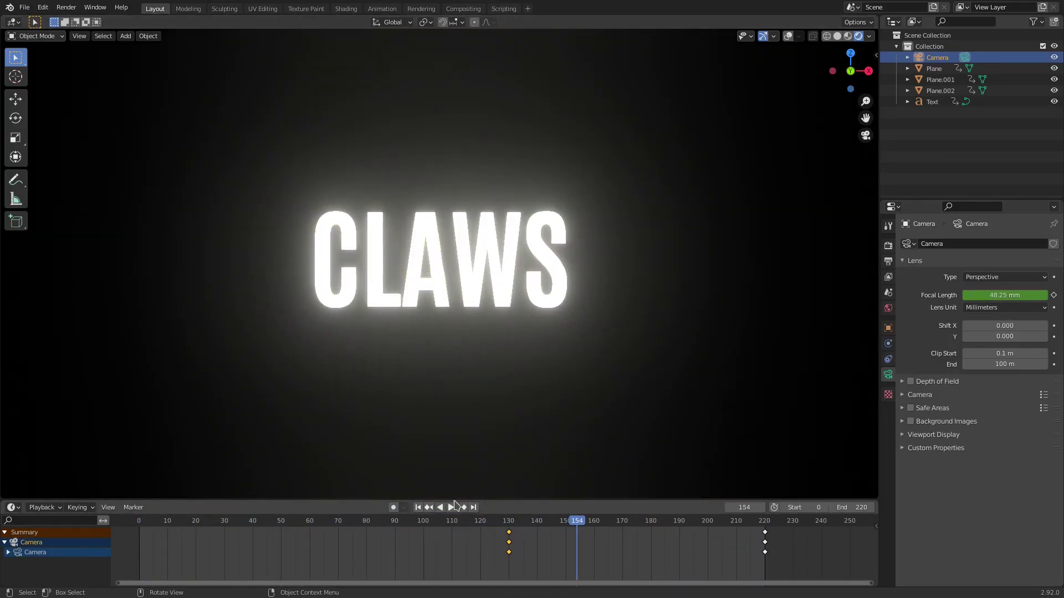
click(445, 507)
Check the Output, Camera and Render tabs, then replay the animation from the start.
click(888, 261)
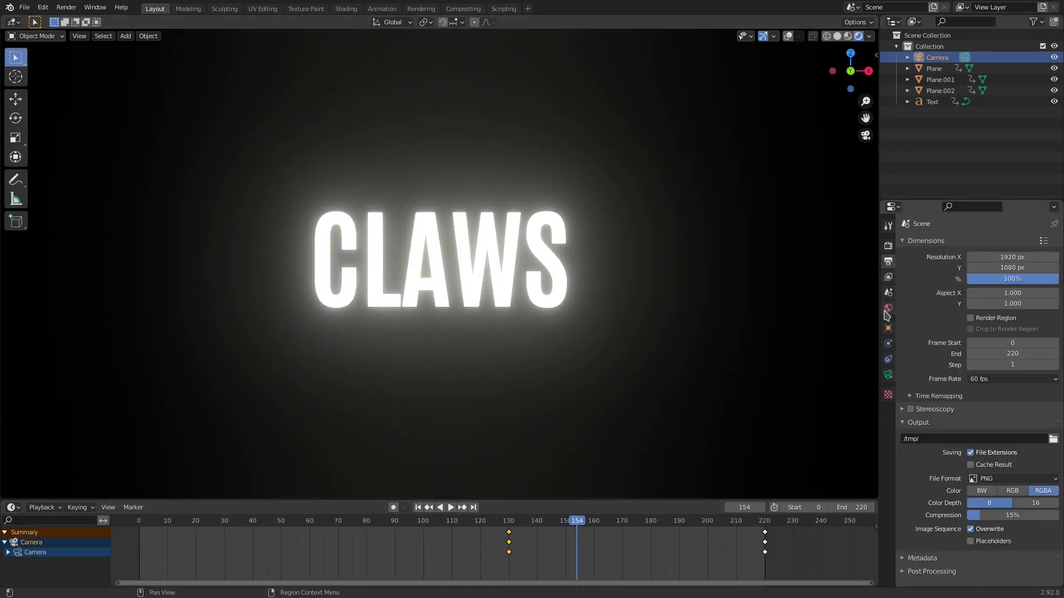
click(888, 375)
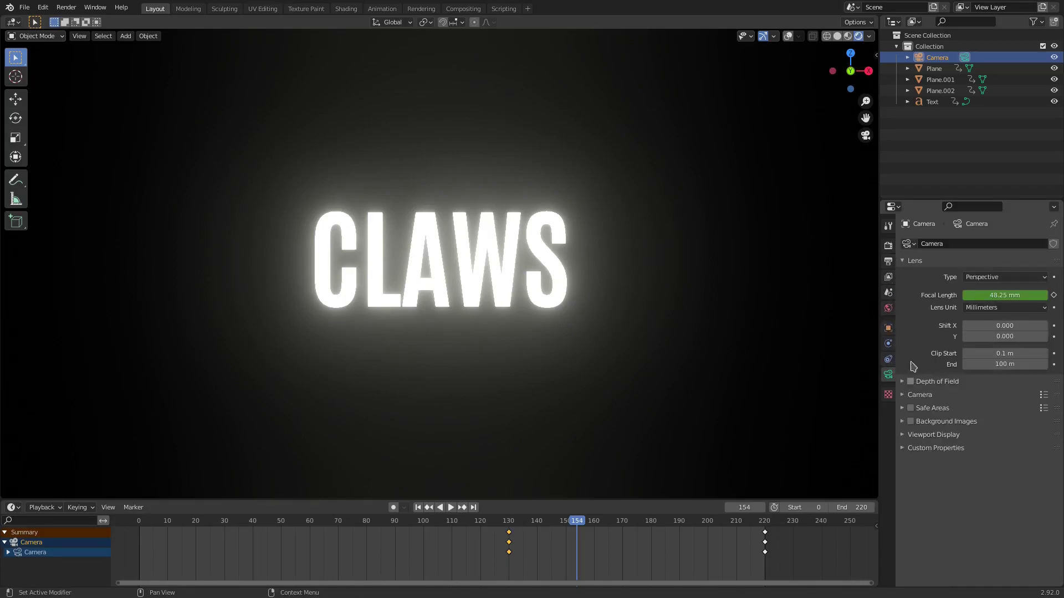
click(888, 246)
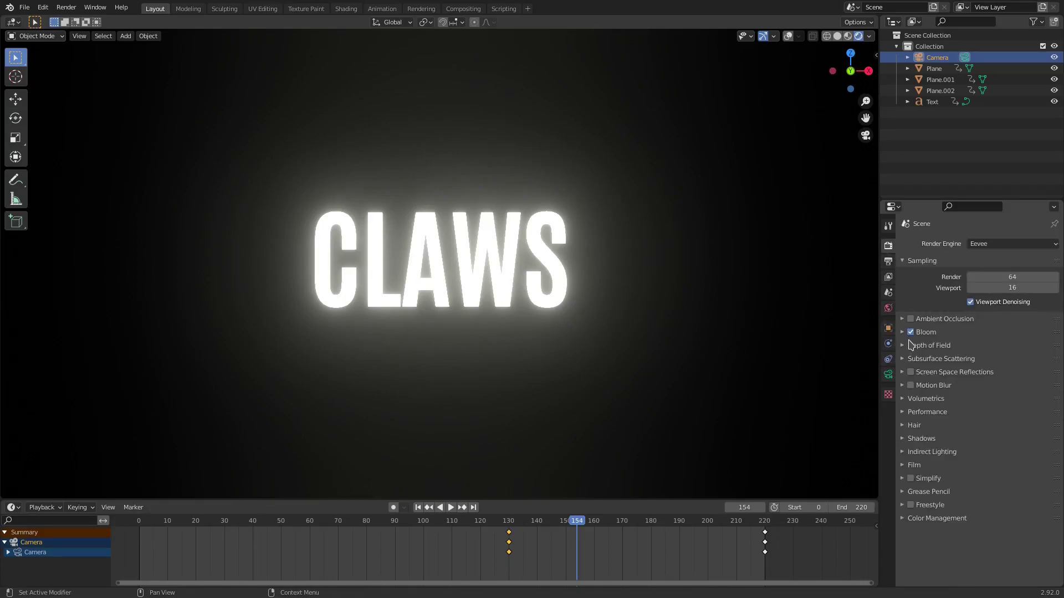
click(268, 534)
key(space)
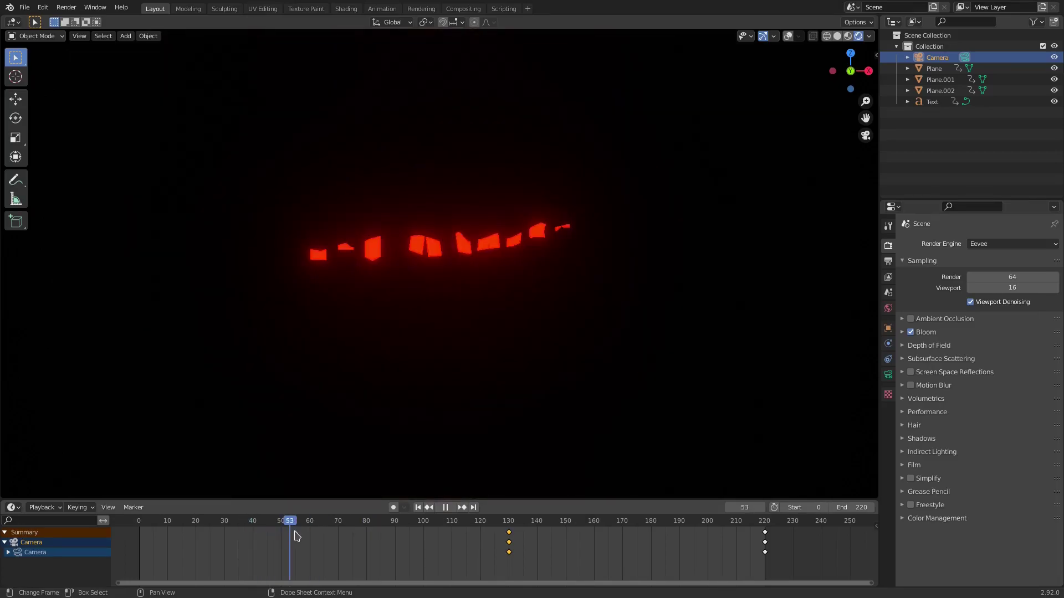
drag(362, 536, 474, 530)
scroll(527, 388, down, 5)
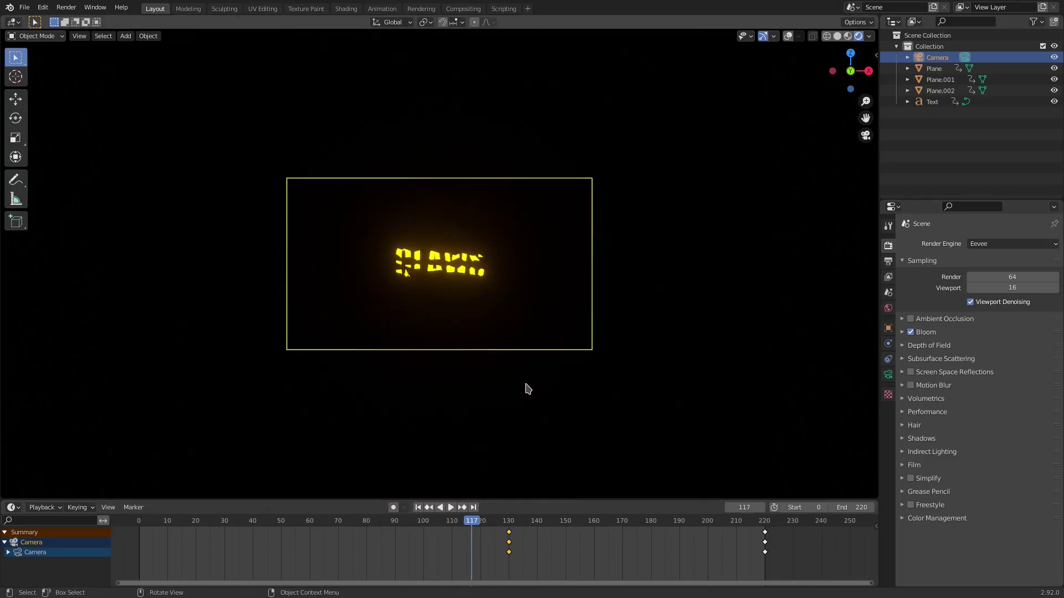
scroll(525, 387, up, 2)
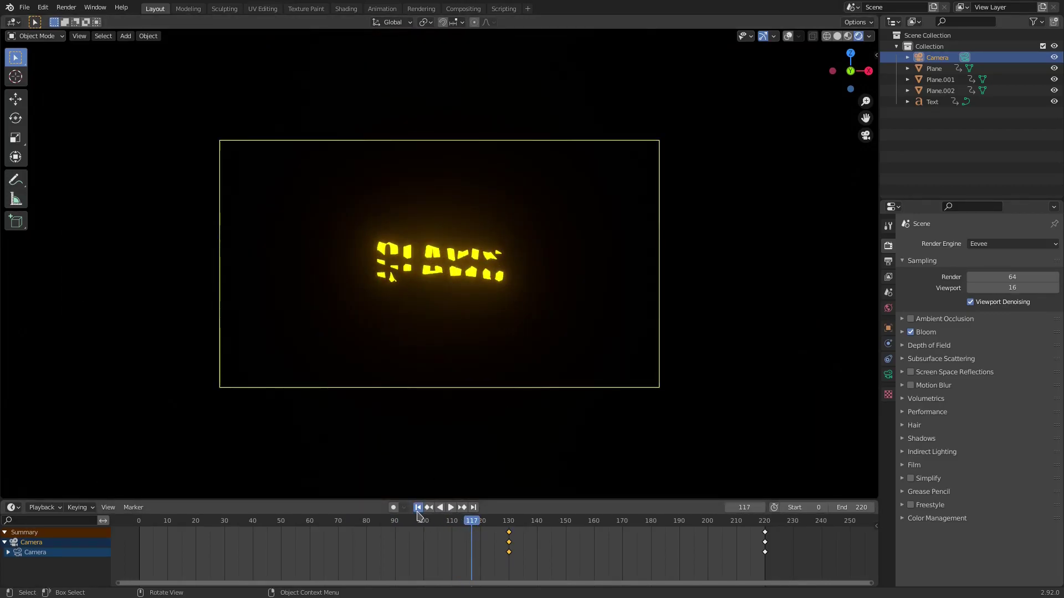
click(418, 507)
click(450, 507)
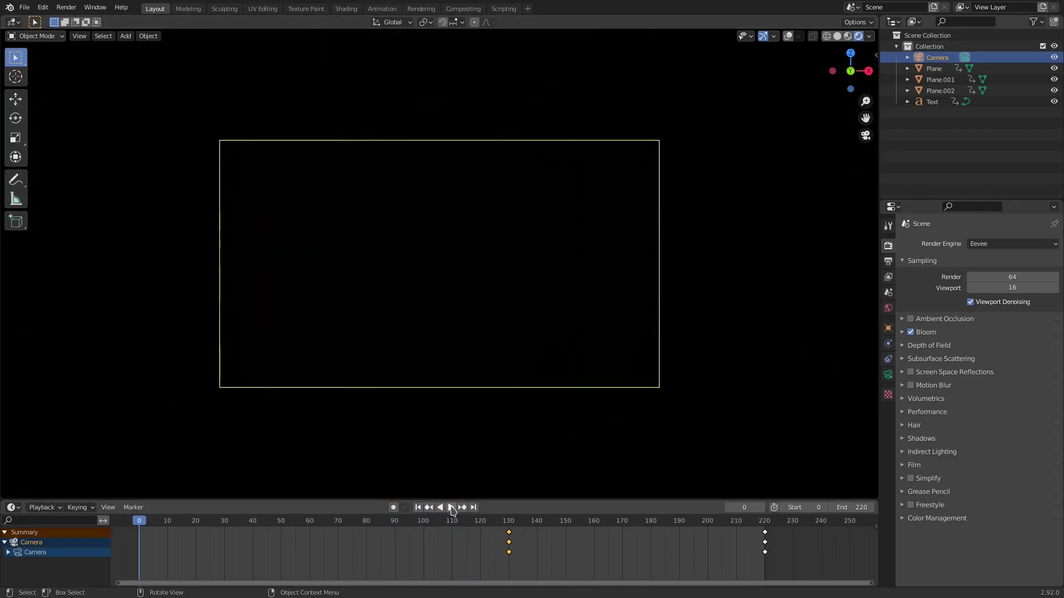
scroll(764, 418, up, 2)
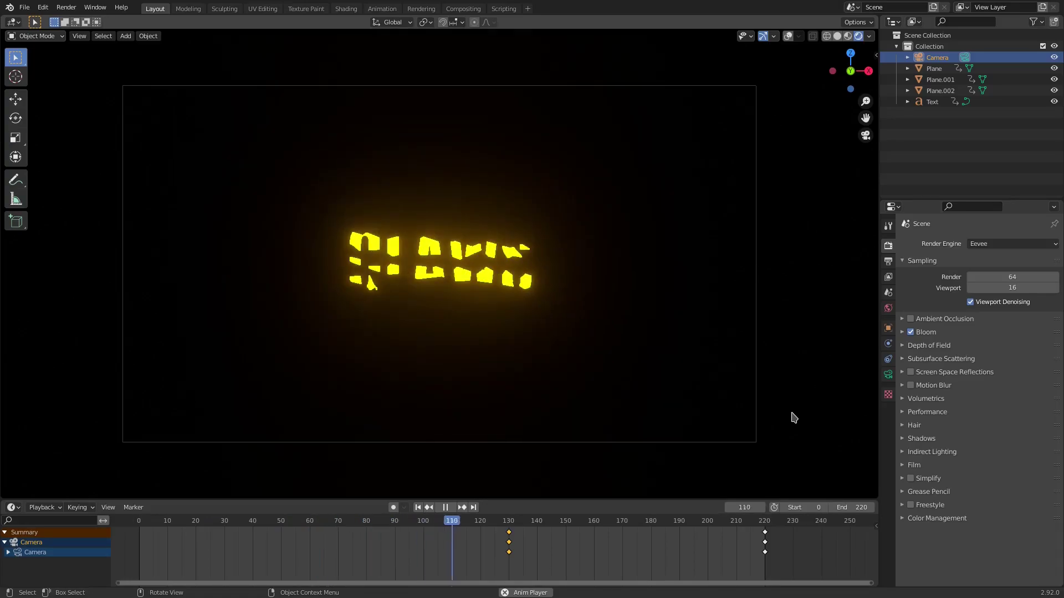